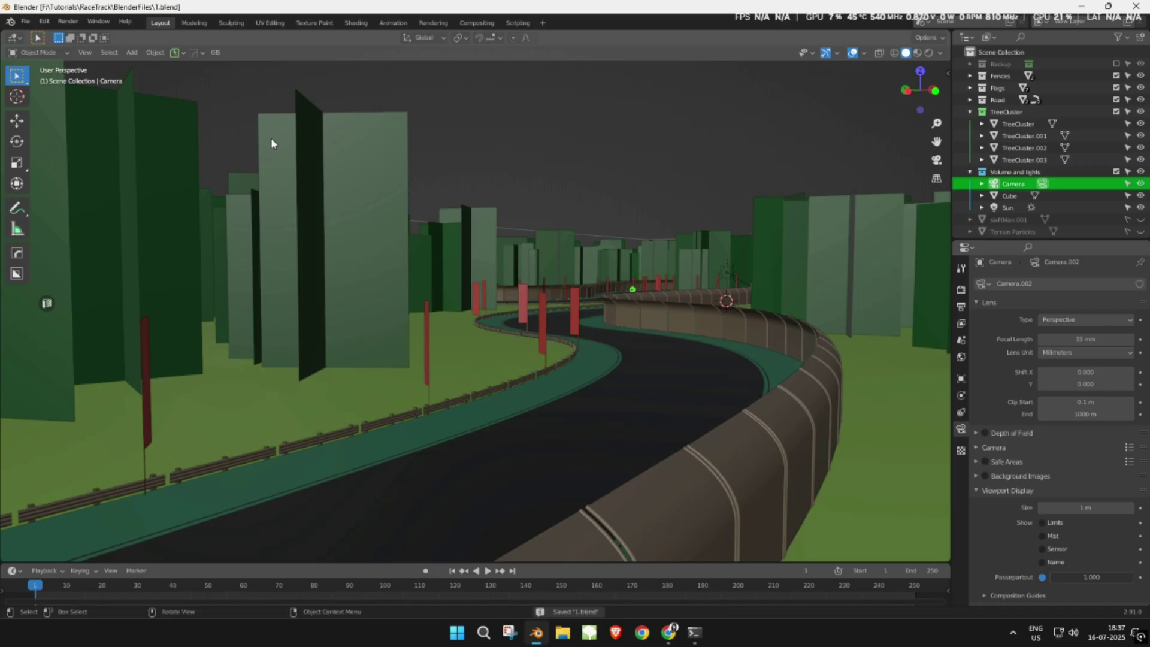
# Save the scene as a new file named RaceTrack_Export in the same BlenderFiles folder
pyautogui.click(29, 23)
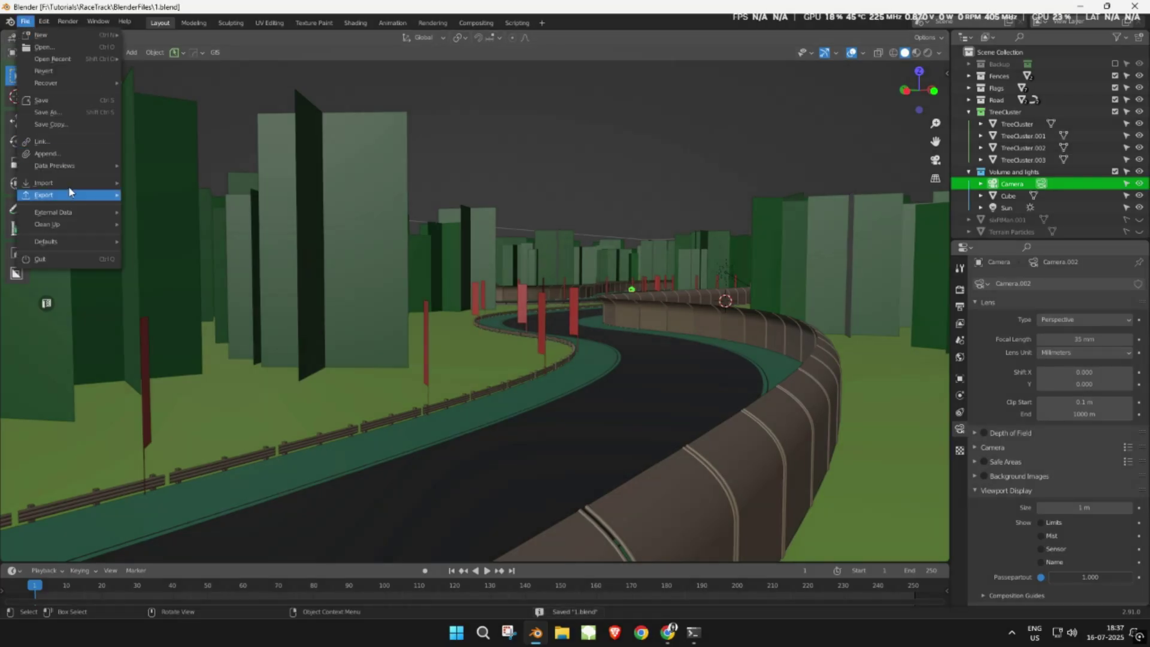
pyautogui.click(65, 112)
pyautogui.write('RaceTrack')
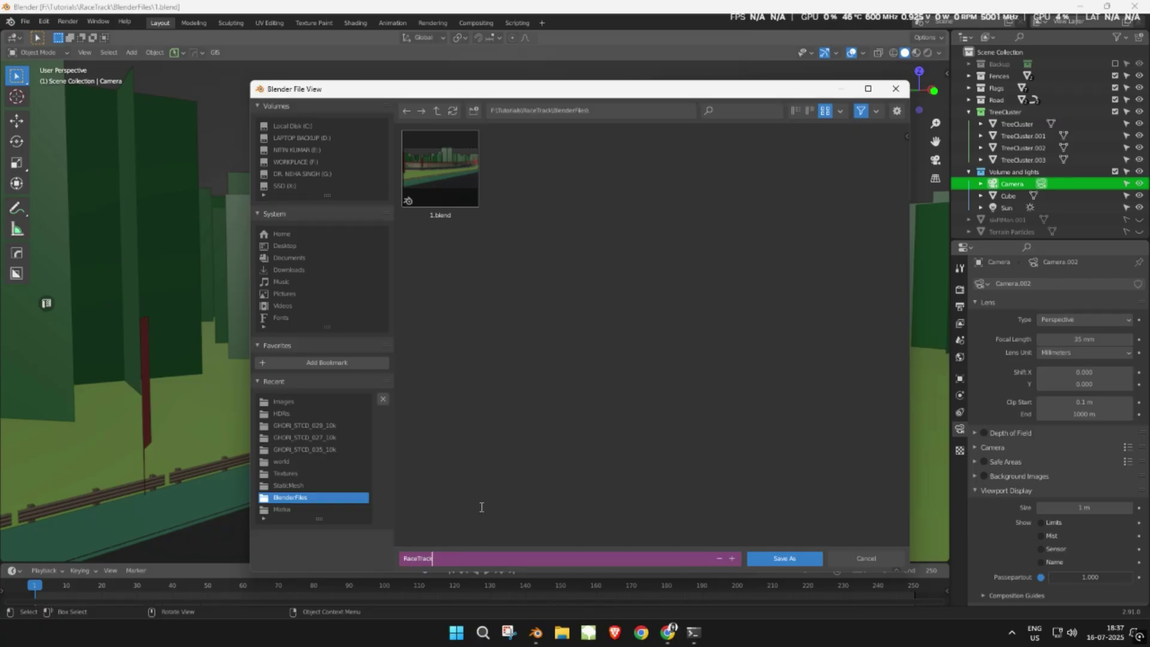
pyautogui.write('_Export')
pyautogui.press('Return')
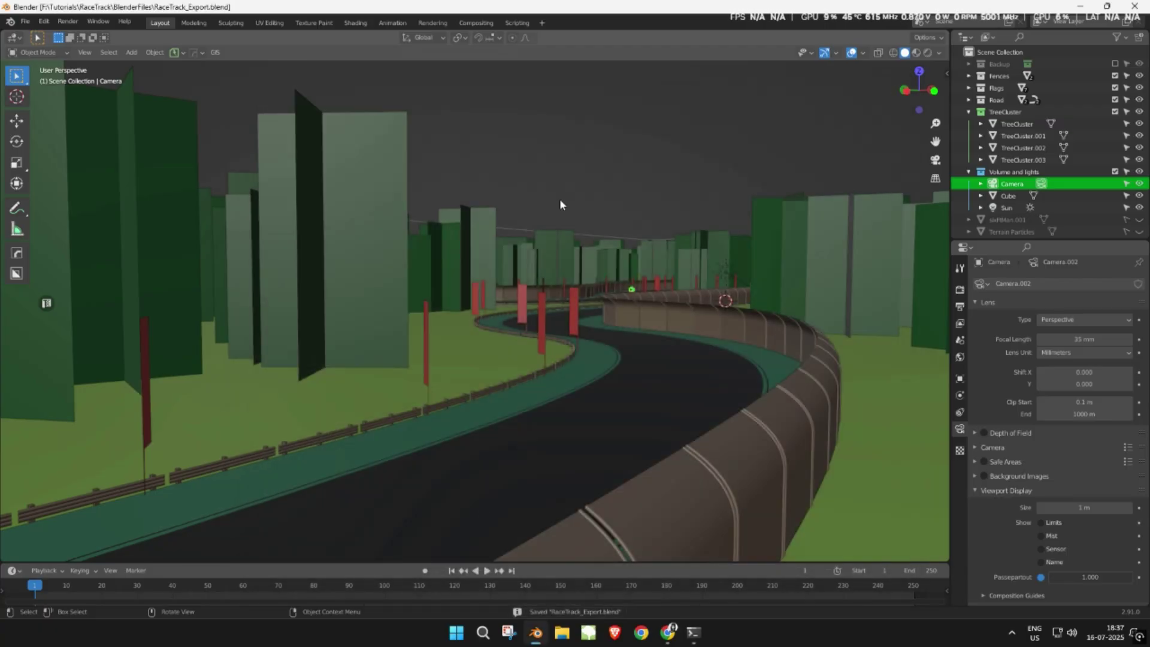
# Exclude the Volume and lights and TreeCluster collections from the view layer and select the terrain
pyautogui.click(1115, 172)
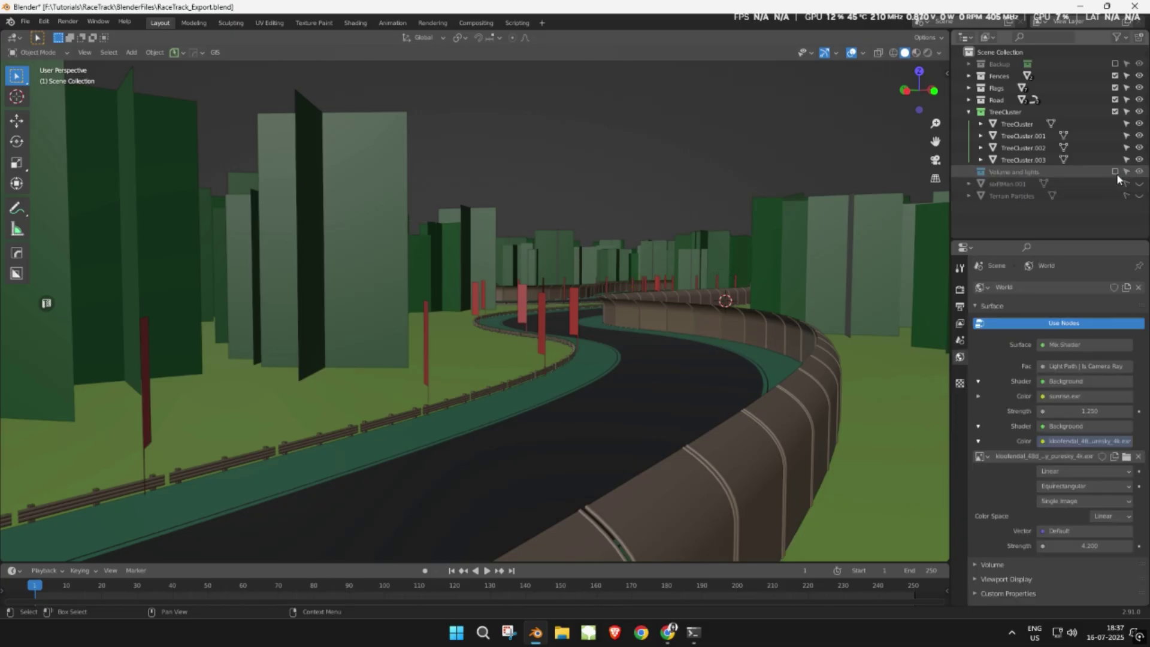
pyautogui.click(1115, 112)
pyautogui.scroll(-1, 544, 179)
pyautogui.moveTo(543, 179)
pyautogui.mouseDown(button='middle')
pyautogui.moveTo(630, 206)
pyautogui.moveTo(648, 226)
pyautogui.mouseUp(button='middle')
pyautogui.press('z')
pyautogui.click(715, 227)
pyautogui.scroll(-1, 725, 232)
pyautogui.click(724, 233)
# Create a new collection in the scene, name it Export, and save the file
pyautogui.click(997, 203)
pyautogui.rightClick(996, 204)
pyautogui.click(993, 203)
pyautogui.doubleClick(1004, 135)
pyautogui.write('t')
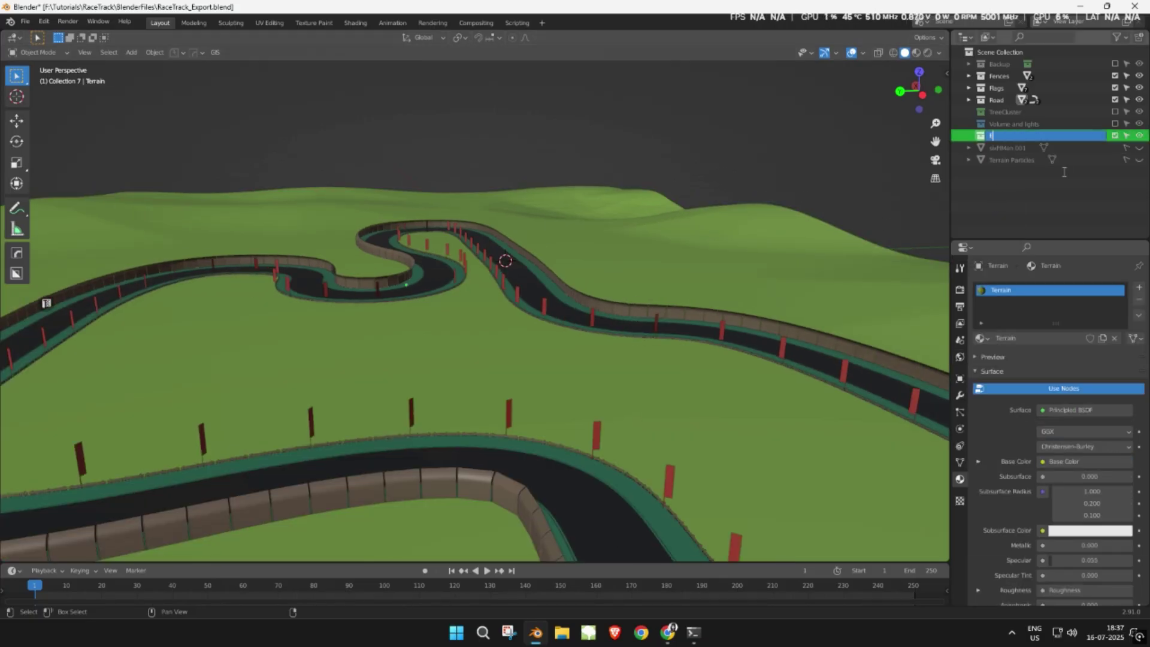
pyautogui.hotkey('ctrl', 's')
# Add a Decimate modifier to the terrain object
pyautogui.click(616, 255)
pyautogui.rightClick(617, 258)
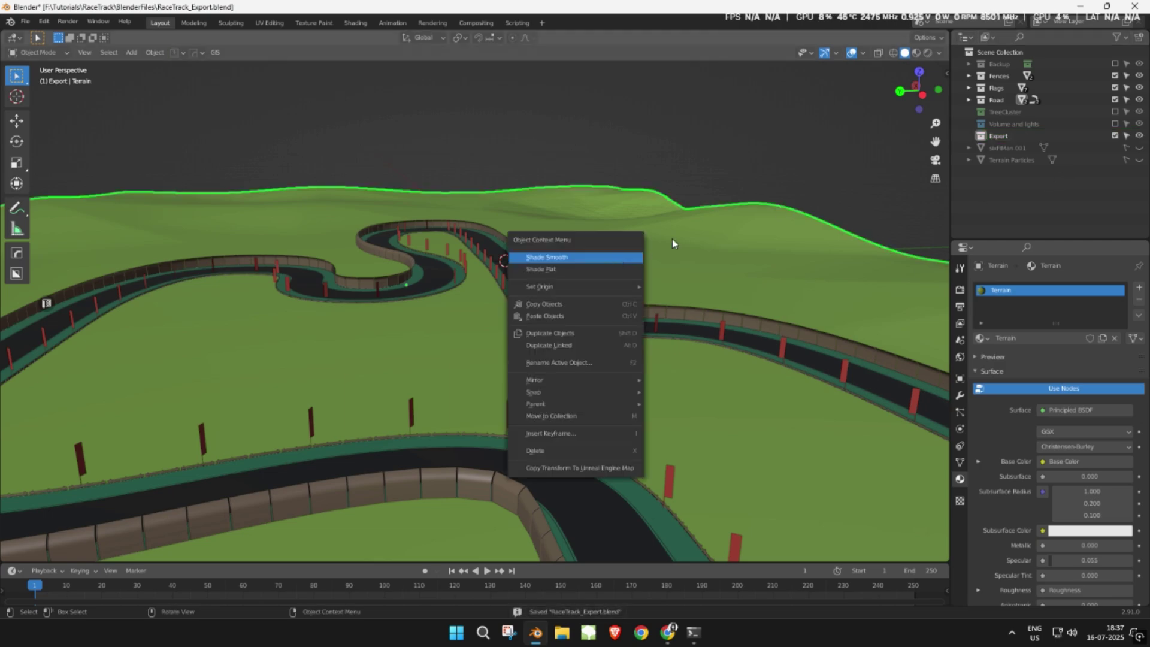
pyautogui.click(730, 179)
pyautogui.keyDown('ctrl'); pyautogui.moveTo(551, 253); pyautogui.dragTo(582, 299, button='middle'); pyautogui.keyUp('ctrl')
pyautogui.click(448, 371)
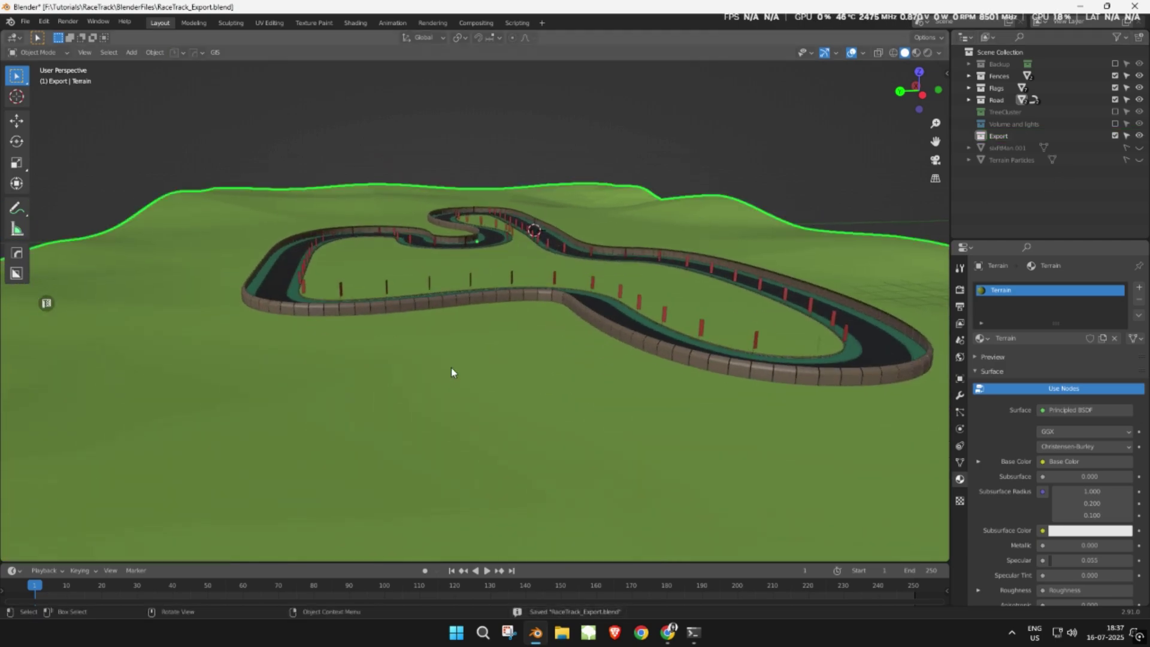
pyautogui.click(959, 396)
pyautogui.click(1009, 290)
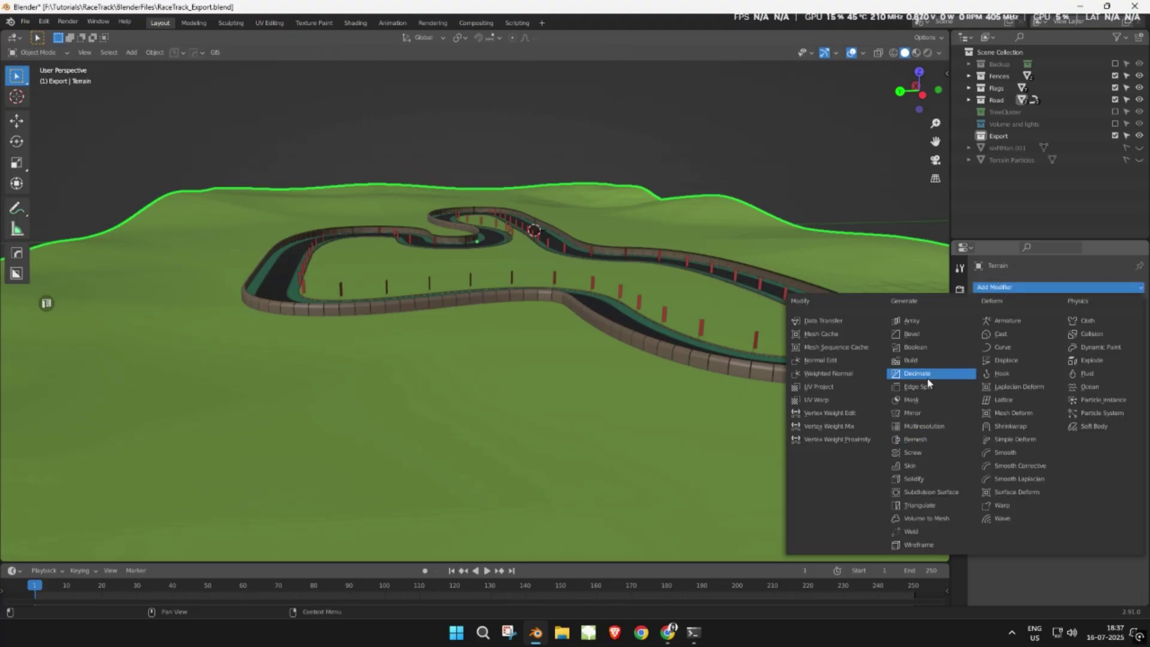
pyautogui.click(947, 373)
# Show the scene in wireframe and set the terrain's Decimate ratio to 0.5
pyautogui.hotkey('shift', 'z')
pyautogui.moveTo(642, 314)
pyautogui.mouseDown(button='middle')
pyautogui.moveTo(638, 332)
pyautogui.moveTo(629, 325)
pyautogui.moveTo(665, 327)
pyautogui.moveTo(640, 323)
pyautogui.mouseUp(button='middle')
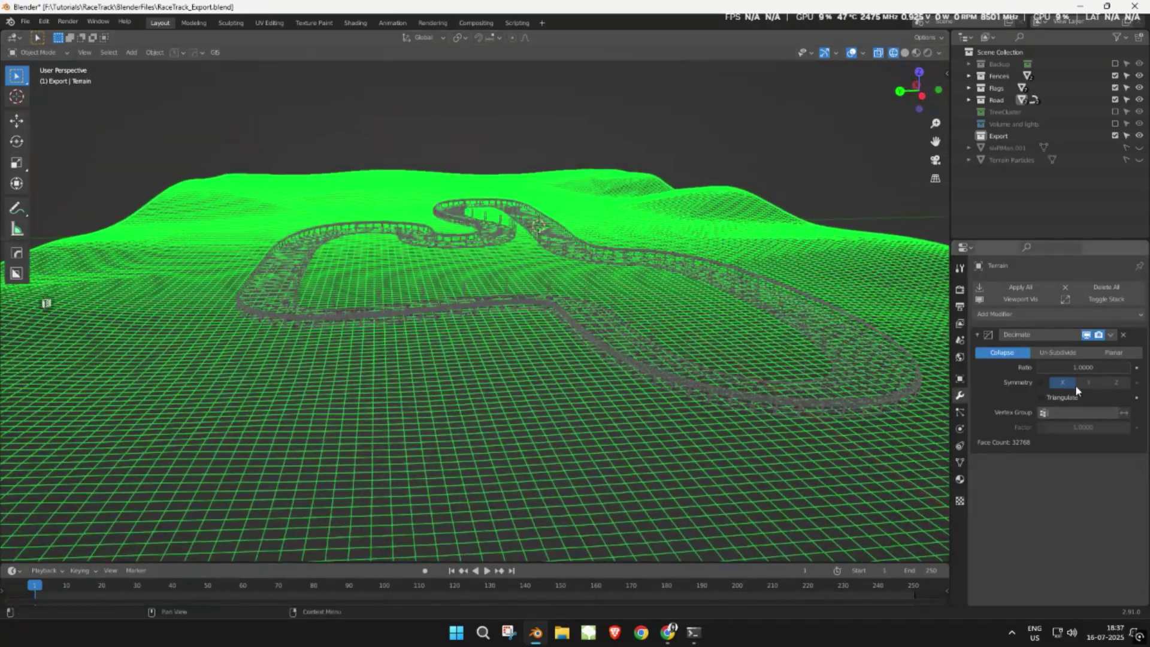
pyautogui.doubleClick(1057, 367)
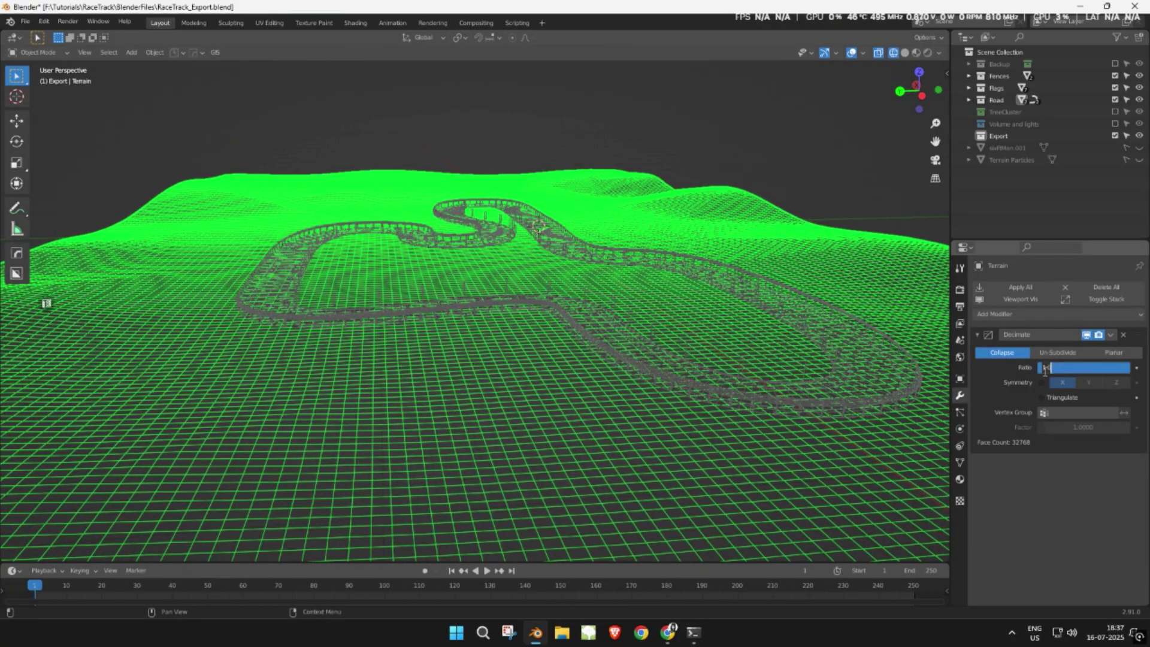
pyautogui.write('0.5')
pyautogui.press('Return')
# Set the terrain's Decimate ratio to 0.25 and use solid viewport shading
pyautogui.moveTo(722, 273); pyautogui.dragTo(766, 267, button='middle')
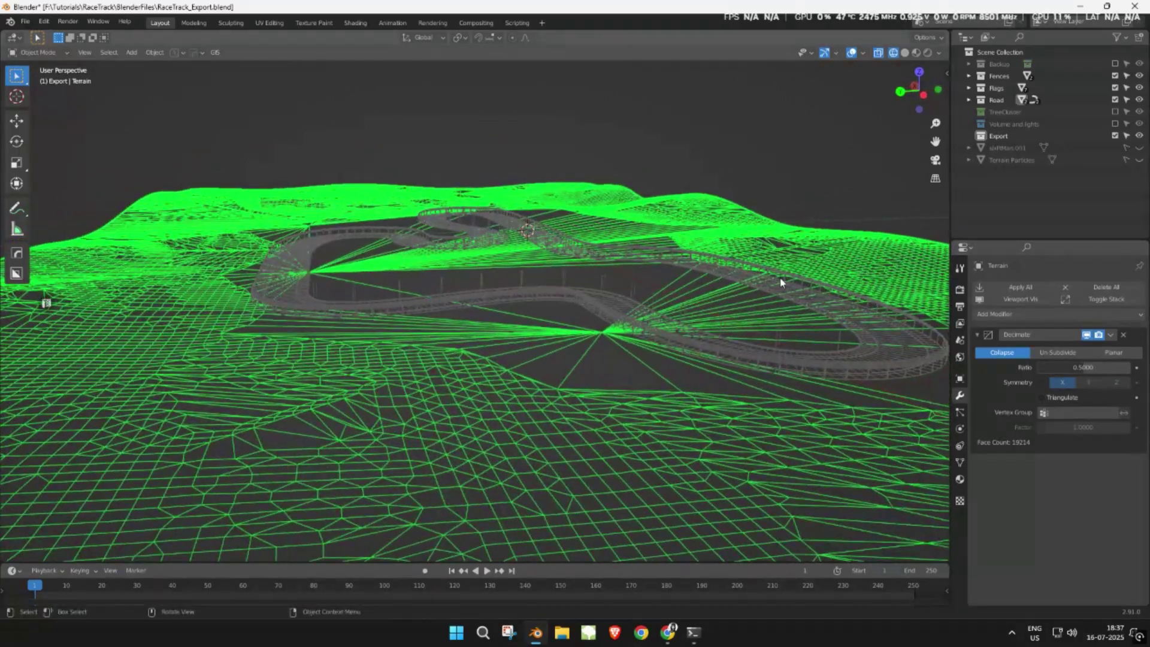
pyautogui.write('0.25')
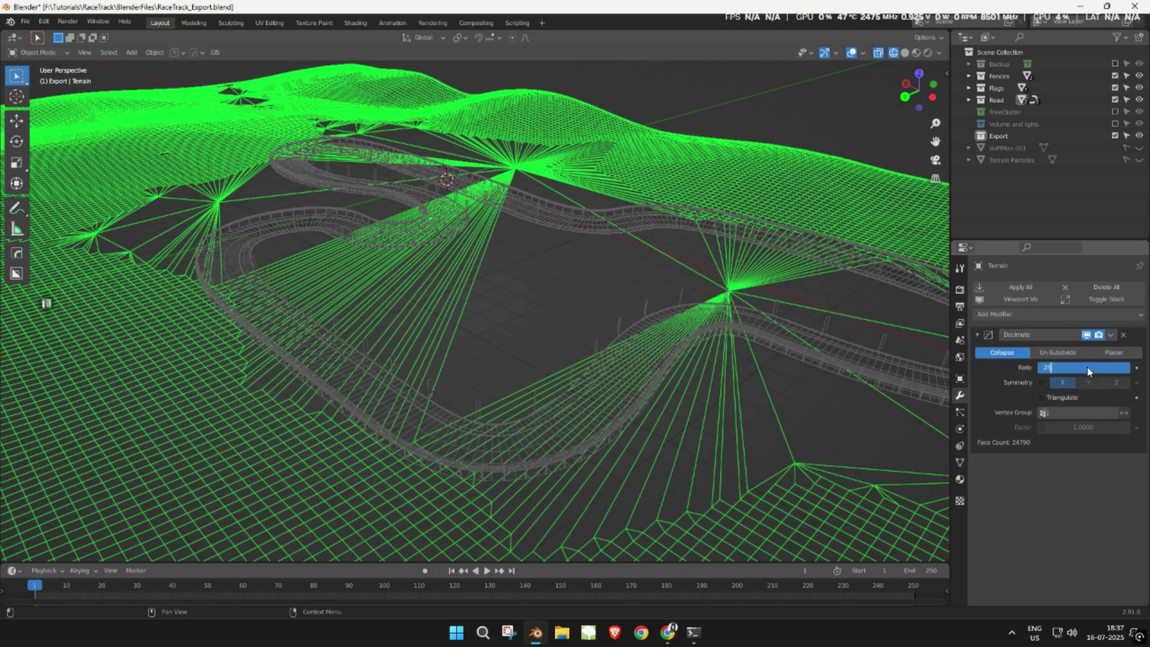
pyautogui.press('Return')
pyautogui.scroll(-1, 642, 270)
pyautogui.press('z')
pyautogui.click(752, 280)
# Move the terrain into the Export collection and hide that collection in the viewport
pyautogui.moveTo(752, 279)
pyautogui.mouseDown(button='middle')
pyautogui.moveTo(659, 239)
pyautogui.moveTo(695, 254)
pyautogui.moveTo(553, 259)
pyautogui.moveTo(619, 184)
pyautogui.moveTo(522, 165)
pyautogui.moveTo(685, 234)
pyautogui.mouseUp(button='middle')
pyautogui.rightClick(678, 233)
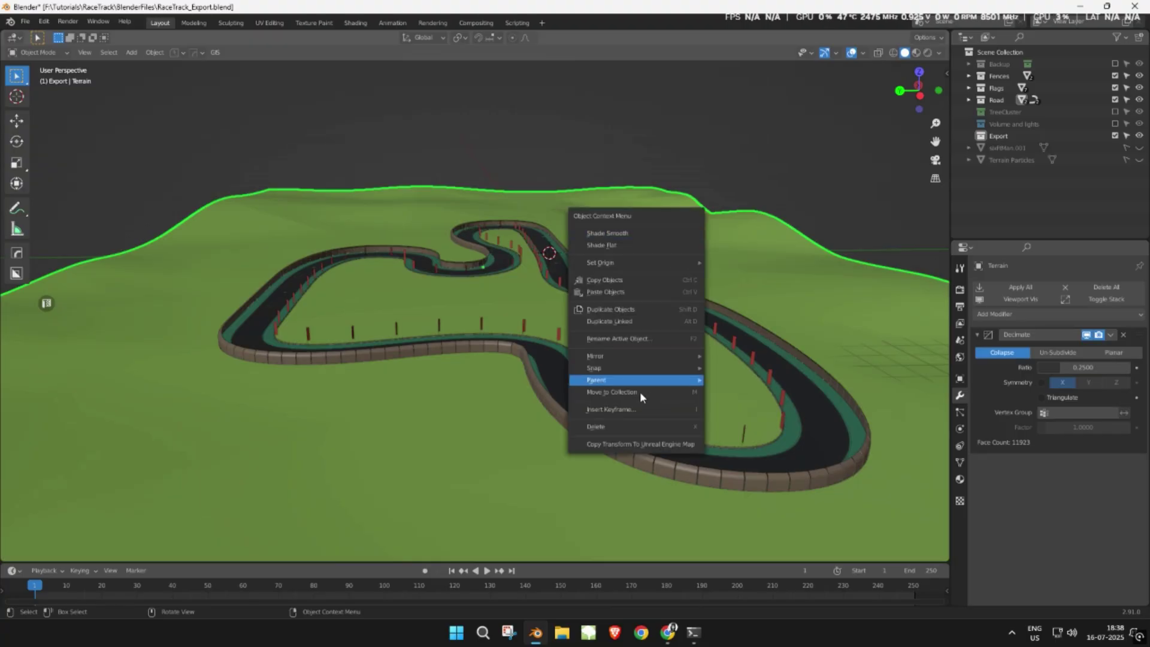
pyautogui.click(620, 392)
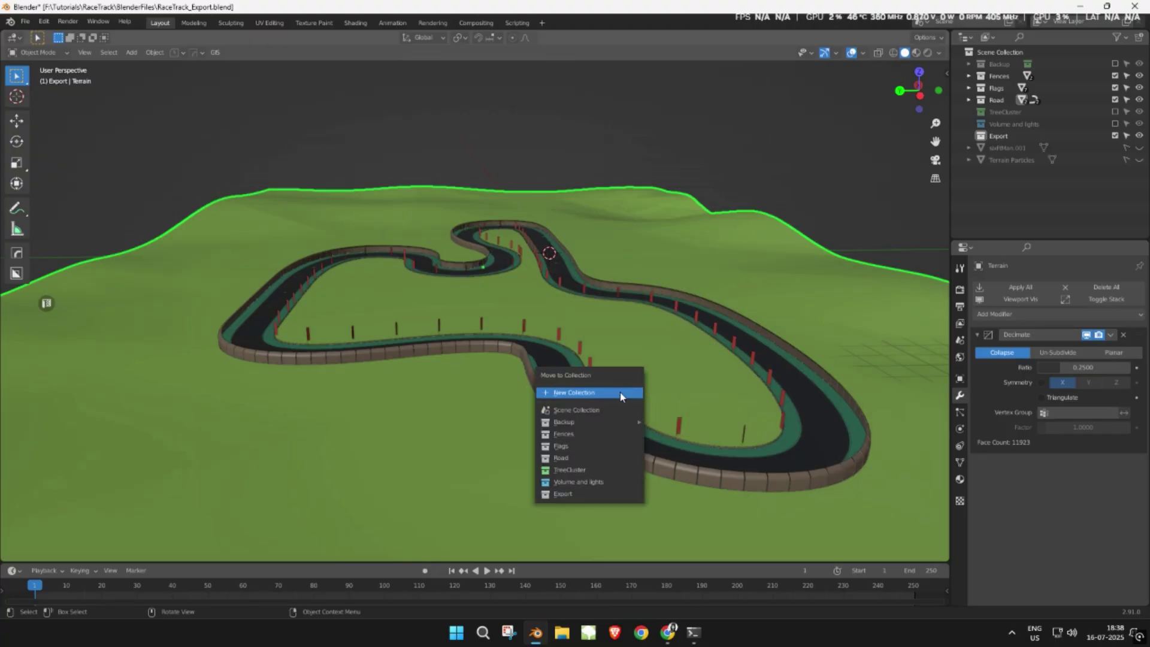
pyautogui.click(561, 494)
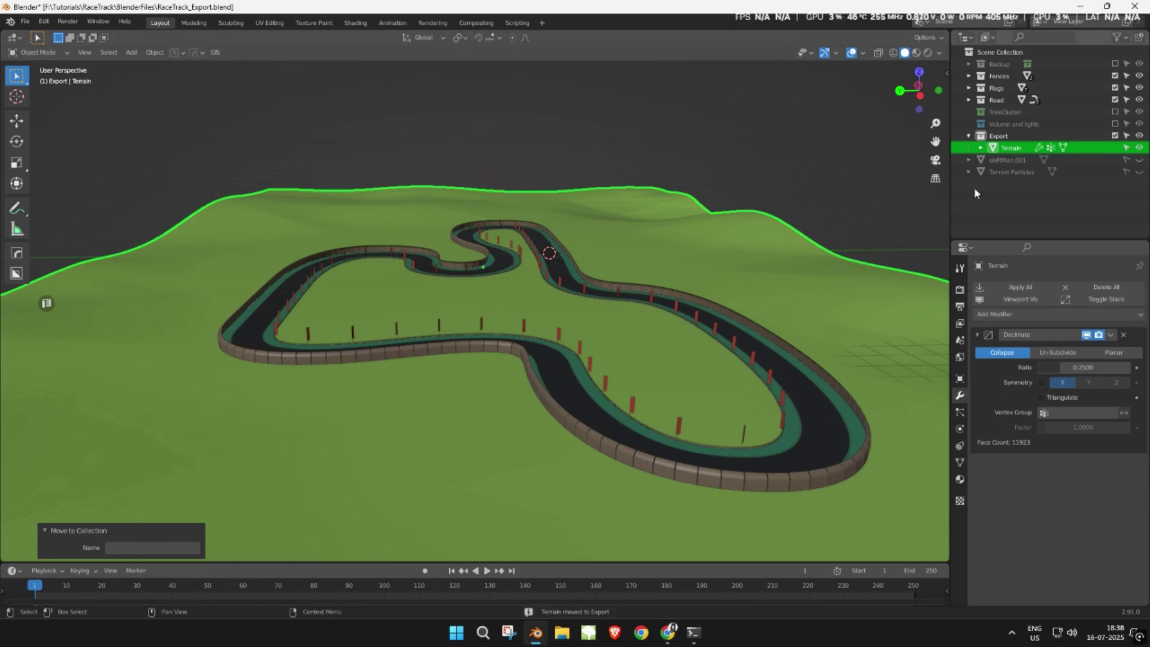
pyautogui.click(1138, 135)
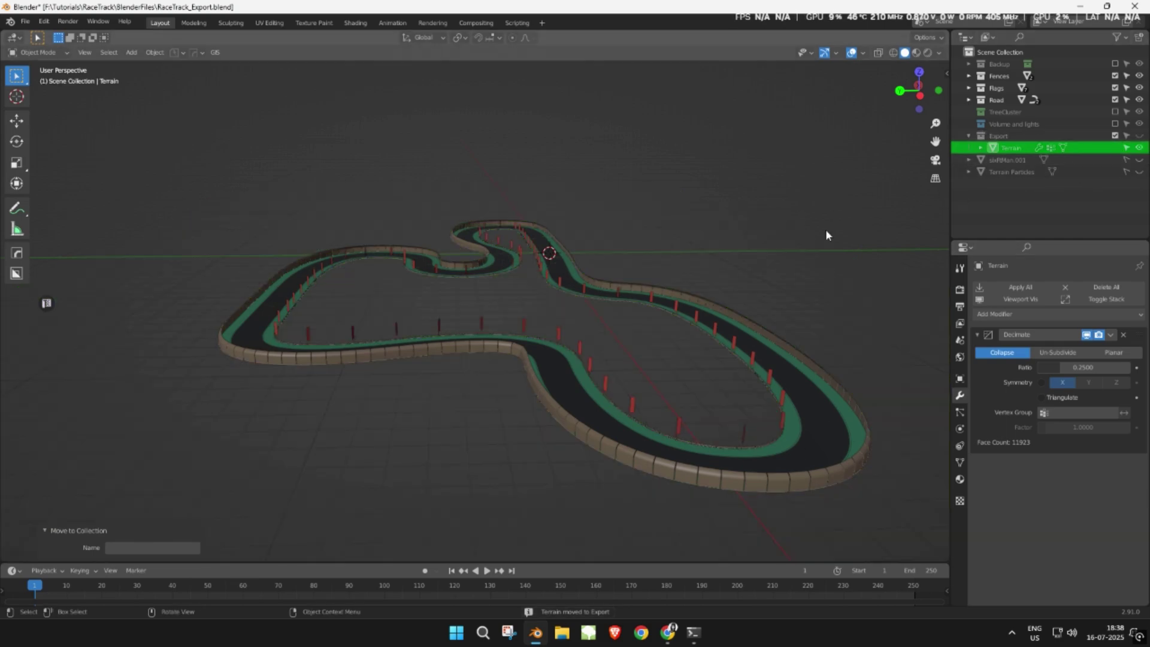
# Join all objects of the Flags collection, from Flags to Flags.006, into one object with Flags as the active object
pyautogui.scroll(3, 605, 288)
pyautogui.moveTo(605, 287)
pyautogui.mouseDown(button='middle')
pyautogui.moveTo(700, 292)
pyautogui.moveTo(634, 275)
pyautogui.moveTo(610, 289)
pyautogui.mouseUp(button='middle')
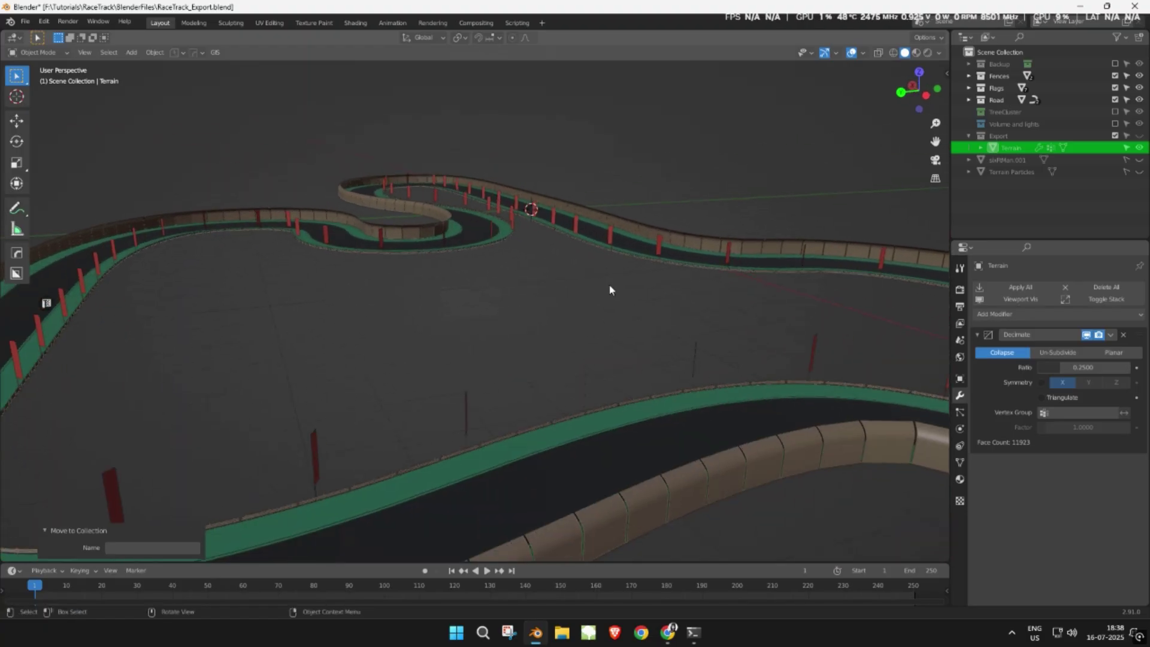
pyautogui.click(694, 348)
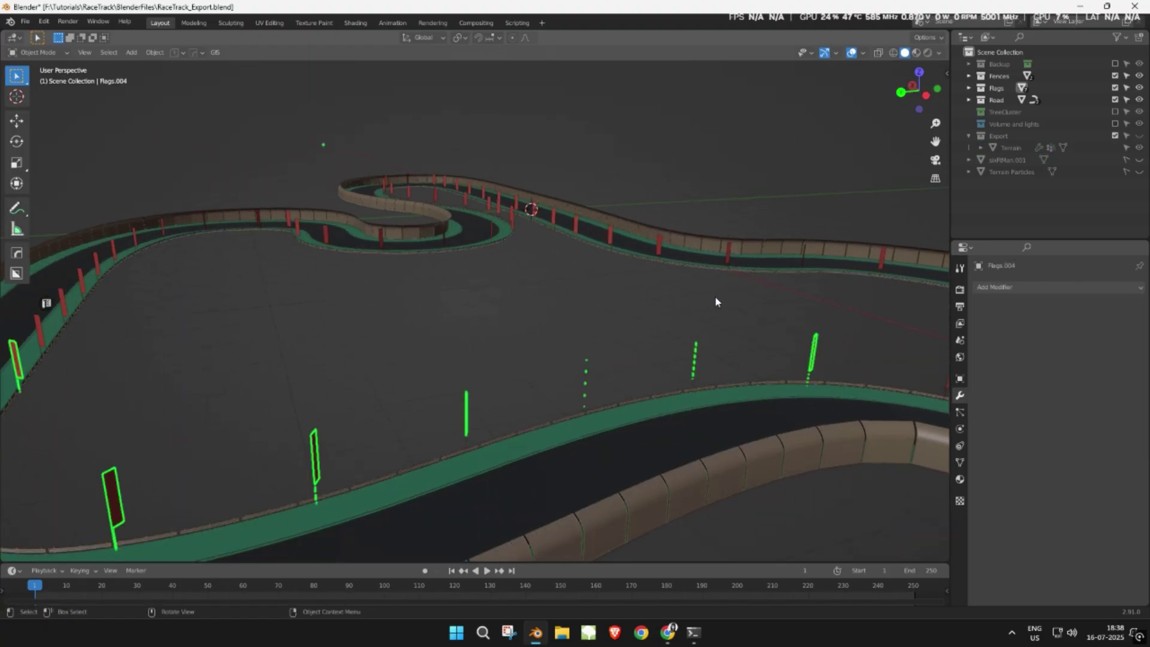
pyautogui.moveTo(710, 301); pyautogui.dragTo(728, 300, button='middle')
pyautogui.click(969, 88)
pyautogui.click(1003, 100)
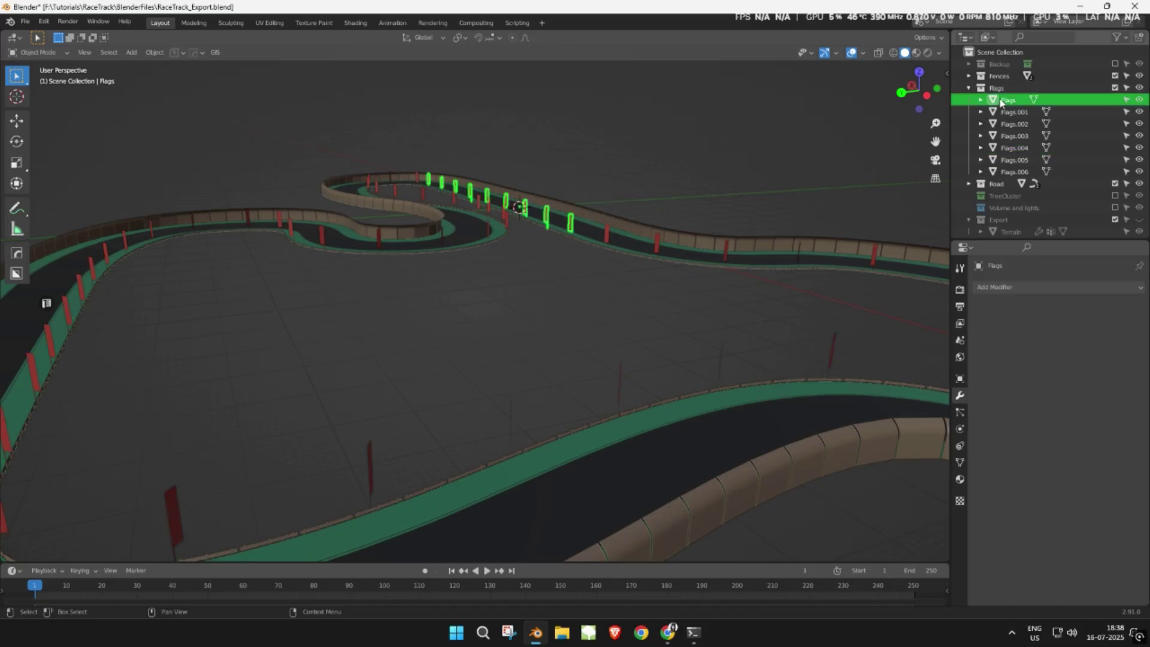
pyautogui.keyDown('shift'); pyautogui.click(1014, 171); pyautogui.keyUp('shift')
pyautogui.press('KP_Decimal')
pyautogui.scroll(2, 606, 263)
pyautogui.rightClick(554, 276)
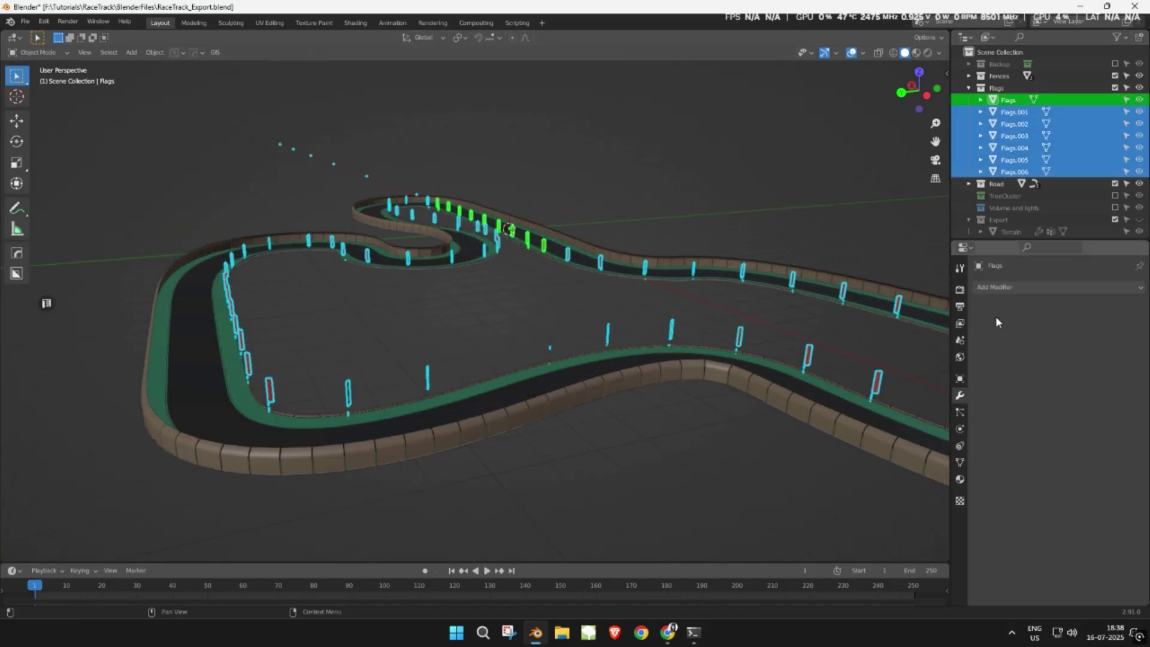
pyautogui.scroll(2, 548, 290)
pyautogui.moveTo(548, 290); pyautogui.dragTo(640, 299, button='middle')
pyautogui.keyDown('shift'); pyautogui.moveTo(321, 253); pyautogui.dragTo(612, 220, button='middle'); pyautogui.keyUp('shift')
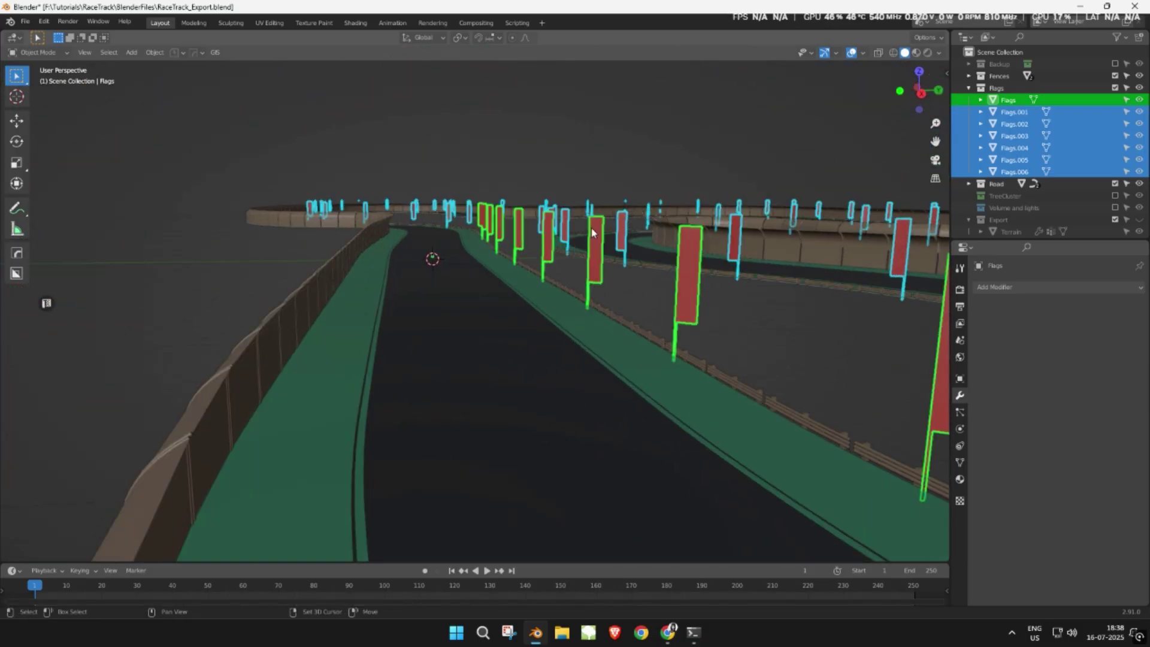
pyautogui.keyDown('shift'); pyautogui.click(549, 241); pyautogui.keyUp('shift')
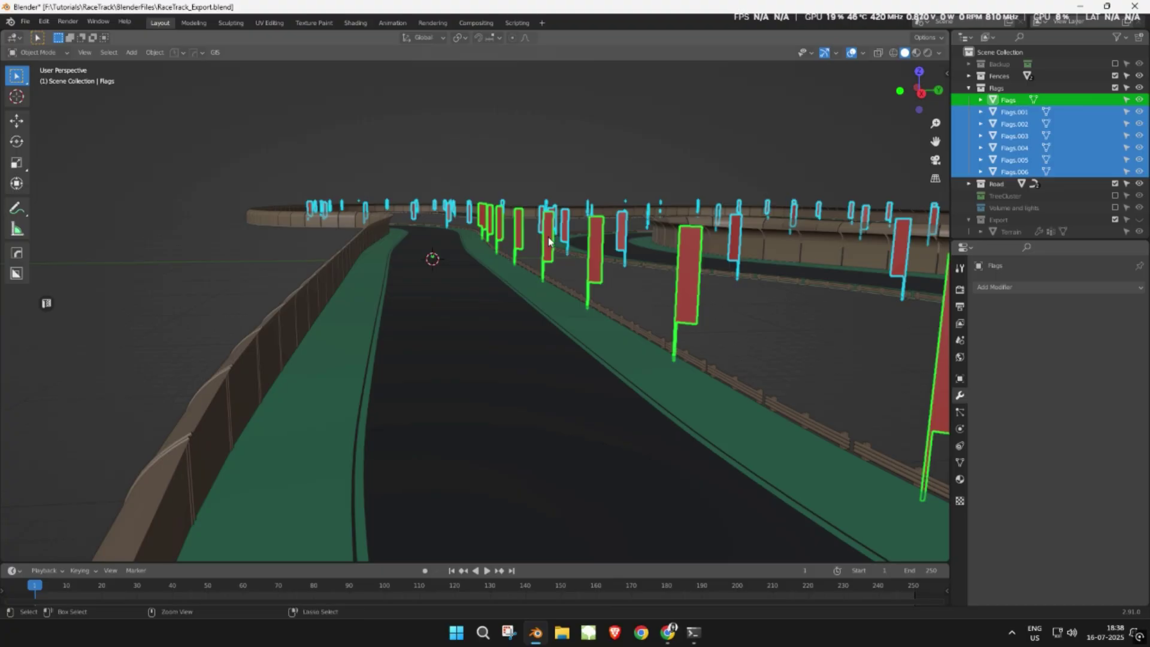
pyautogui.hotkey('ctrl', 'j')
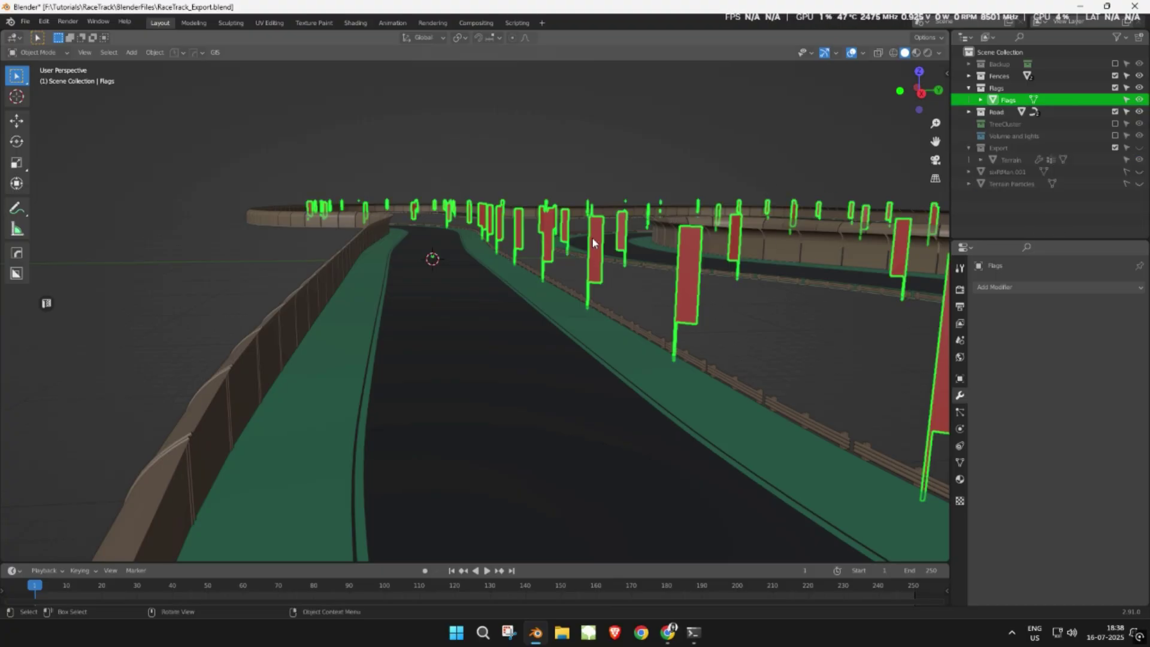
# Move the joined flags object into the Export collection
pyautogui.press('m')
pyautogui.moveTo(606, 239)
pyautogui.click(564, 245)
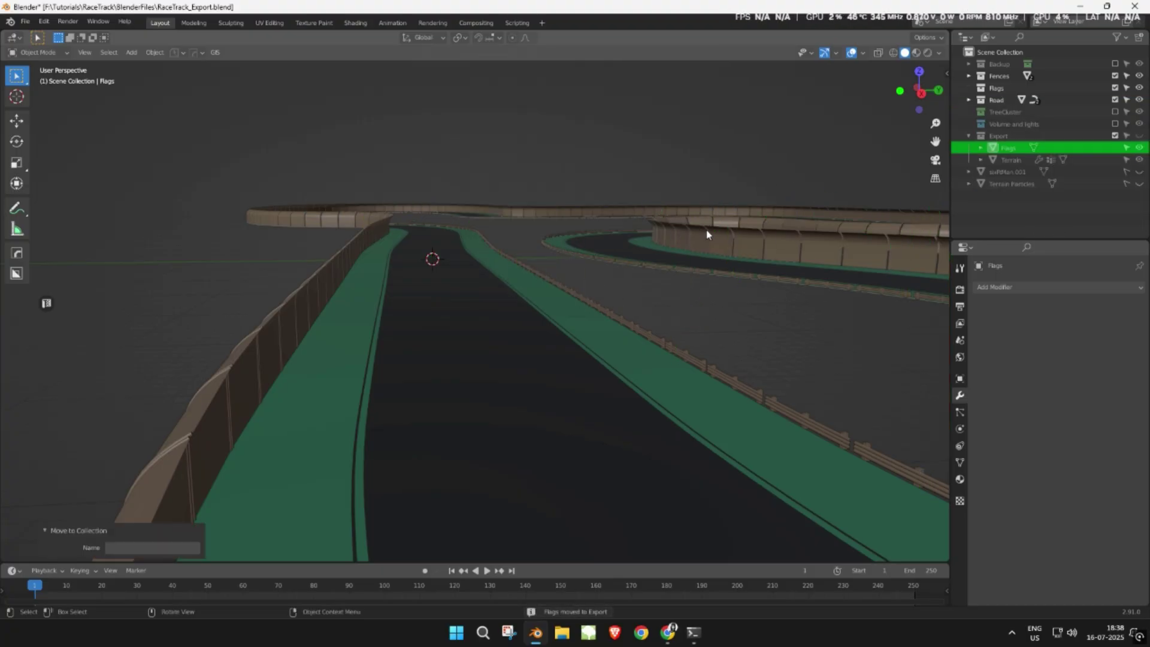
pyautogui.scroll(-2, 594, 228)
pyautogui.scroll(2, 593, 228)
pyautogui.moveTo(519, 229); pyautogui.dragTo(590, 261, button='middle')
pyautogui.click(523, 288)
pyautogui.moveTo(523, 289); pyautogui.dragTo(446, 252, button='middle')
pyautogui.click(523, 260)
pyautogui.click(520, 260)
pyautogui.keyDown('shift'); pyautogui.click(374, 241); pyautogui.keyUp('shift')
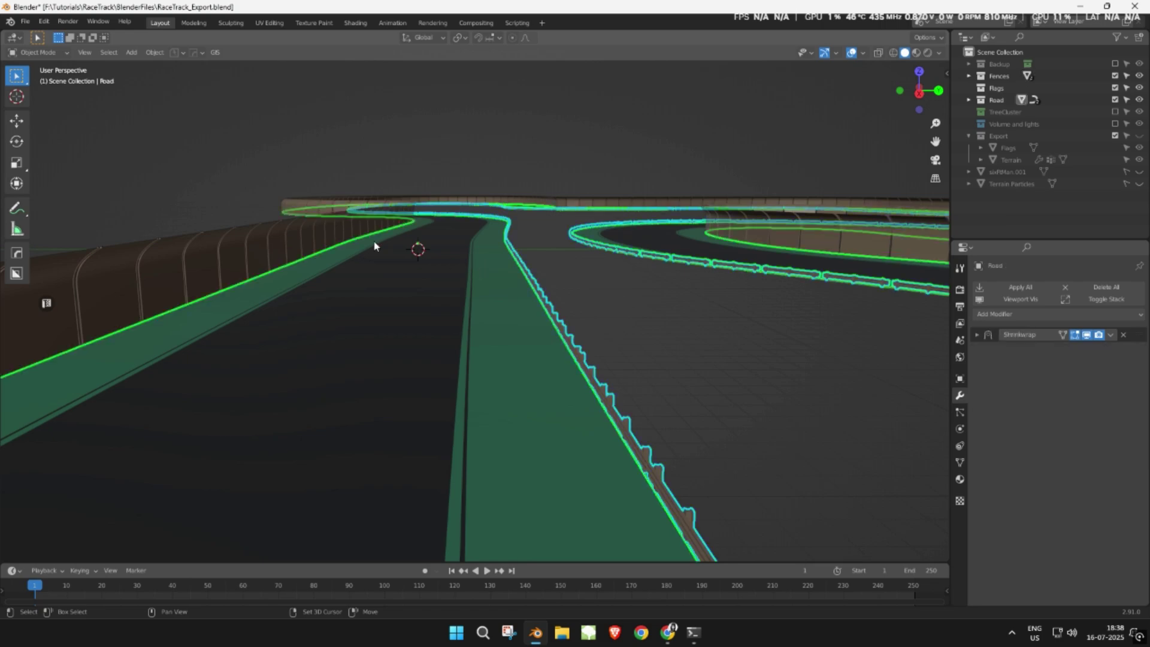
pyautogui.keyDown('shift'); pyautogui.click(373, 230); pyautogui.keyUp('shift')
pyautogui.click(618, 299)
# Enter Edit Mode on the road mesh and clear the seams from all of its edges
pyautogui.click(519, 324)
pyautogui.press('Tab')
pyautogui.moveTo(504, 295); pyautogui.dragTo(515, 296, button='middle')
pyautogui.press('a')
pyautogui.rightClick(514, 297)
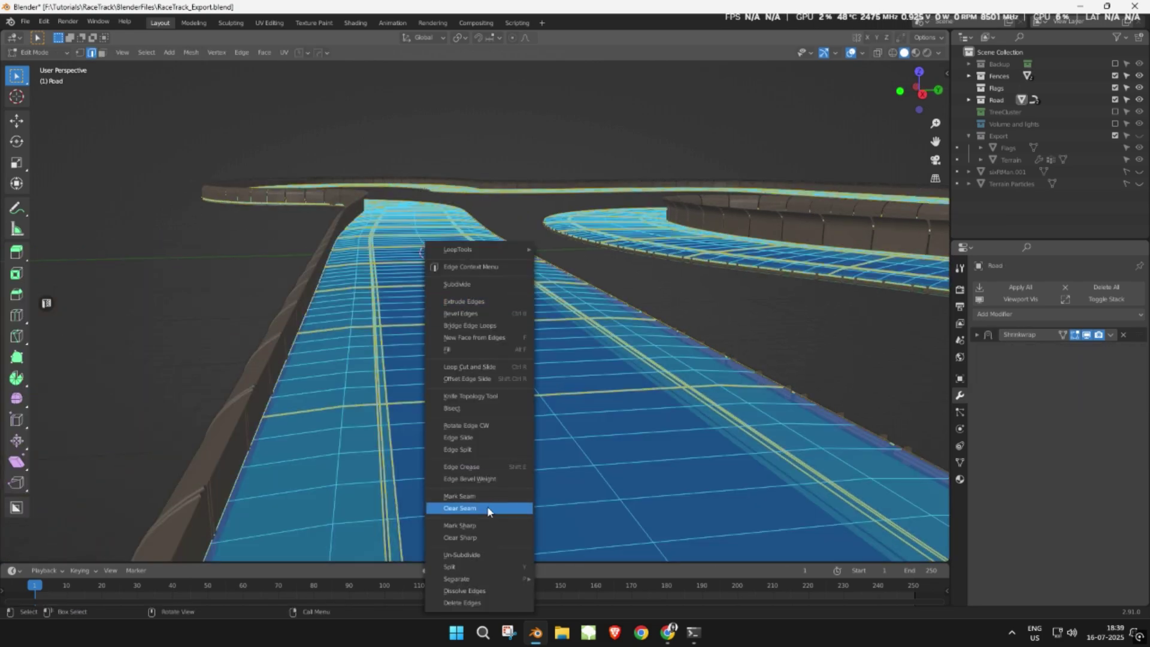
pyautogui.rightClick(515, 508)
pyautogui.click(519, 508)
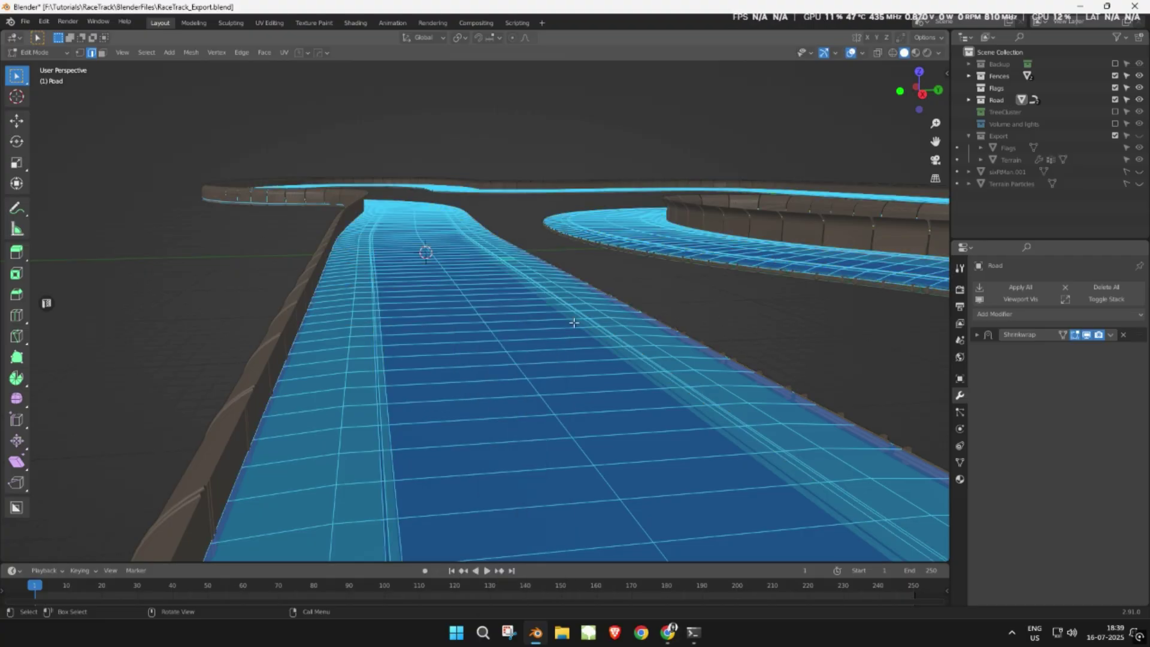
# Deselect everything and, in top view, select edge loops crossing the road on the straight by the 3D cursor and along the adjacent bends
pyautogui.hotkey('alt', 'a')
pyautogui.keyDown('alt'); pyautogui.moveTo(483, 200); pyautogui.dragTo(598, 249, button='middle'); pyautogui.keyUp('alt')
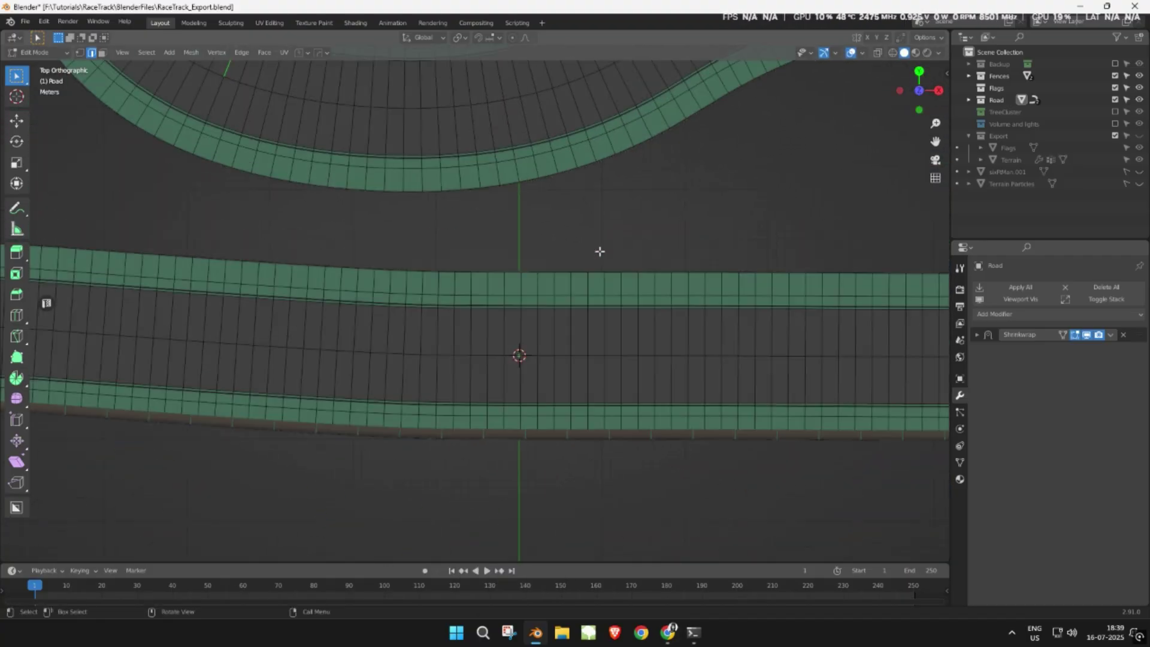
pyautogui.scroll(-3, 598, 256)
pyautogui.scroll(-2, 646, 324)
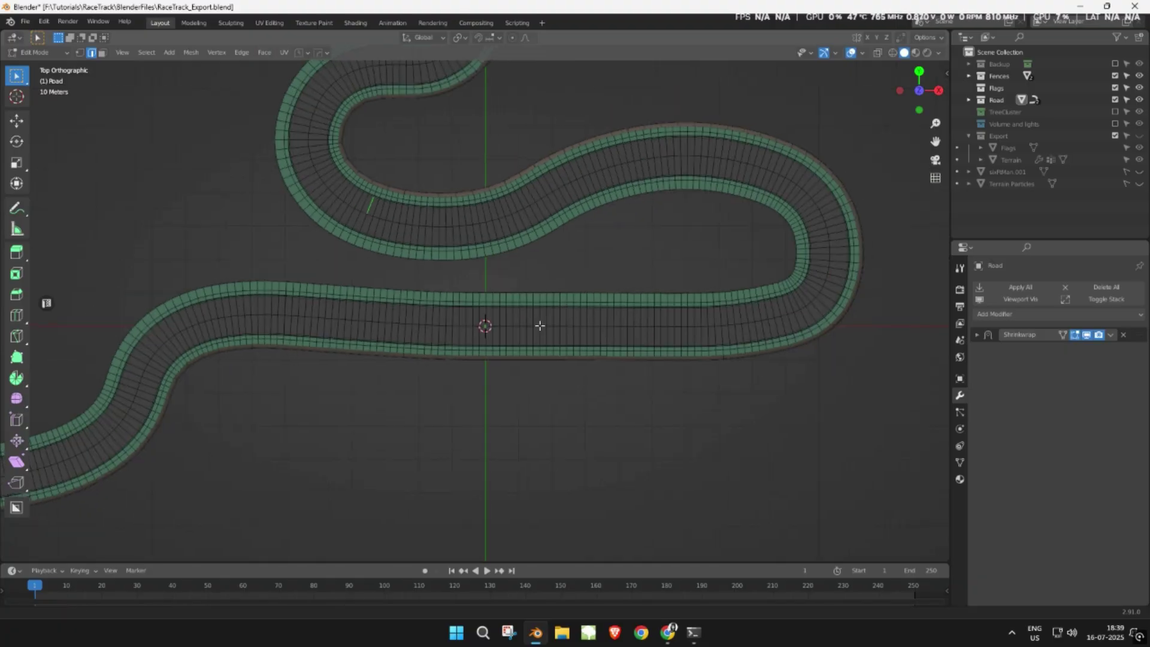
pyautogui.keyDown('shift'); pyautogui.moveTo(552, 321); pyautogui.dragTo(487, 331, button='middle'); pyautogui.keyUp('shift')
pyautogui.scroll(2, 487, 331)
pyautogui.keyDown('alt'); pyautogui.click(395, 333); pyautogui.keyUp('alt')
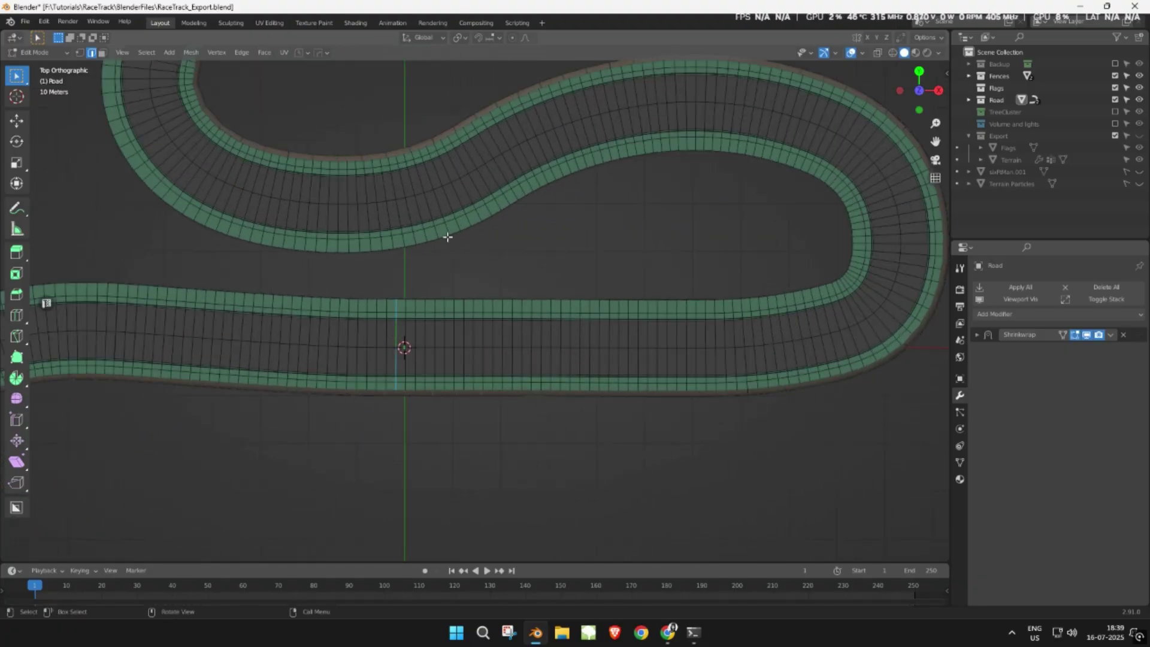
pyautogui.keyDown('alt'); pyautogui.keyDown('shift'); pyautogui.click(410, 188); pyautogui.keyUp('shift'); pyautogui.keyUp('alt')
pyautogui.keyDown('shift'); pyautogui.moveTo(345, 249); pyautogui.dragTo(477, 527, button='middle'); pyautogui.keyUp('shift')
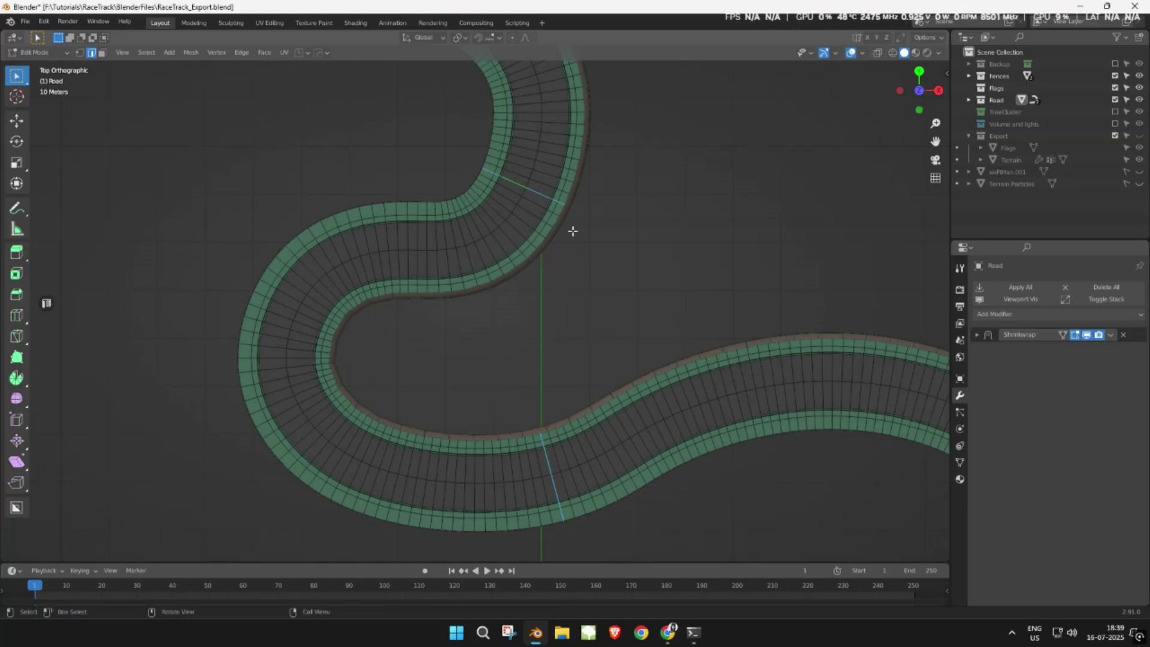
# Add edge loops crossing the road at the remaining bends to the selection and mark all selected loops as seams
pyautogui.scroll(-5, 569, 231)
pyautogui.scroll(3, 334, 149)
pyautogui.scroll(1, 393, 267)
pyautogui.scroll(1, 419, 272)
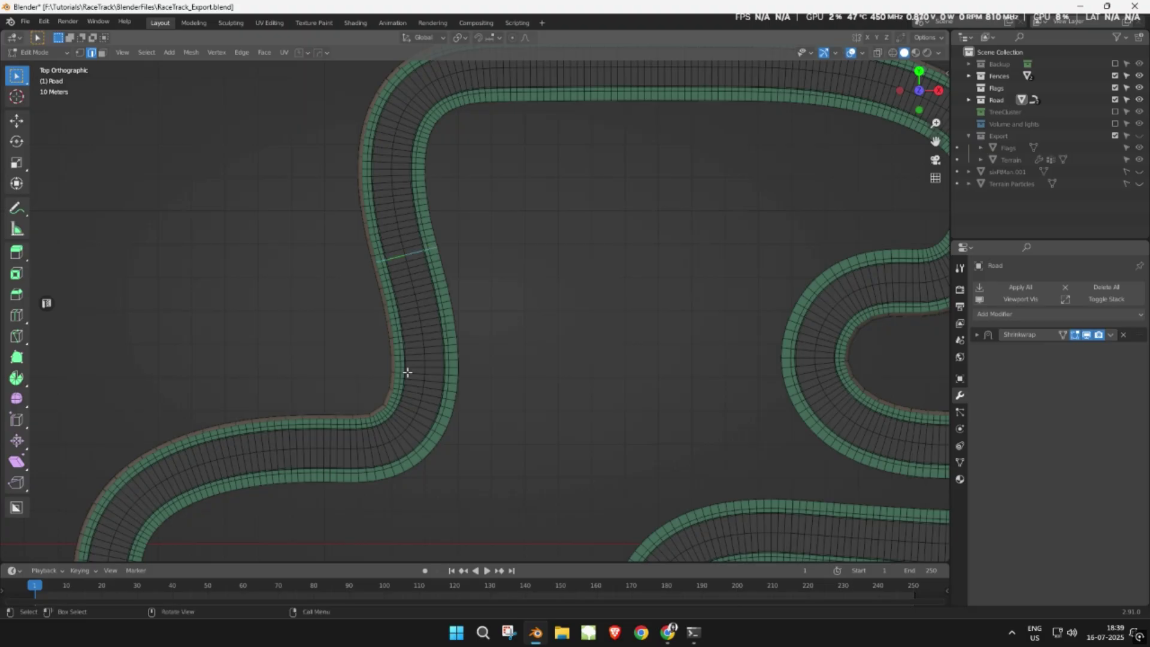
pyautogui.scroll(-4, 408, 371)
pyautogui.scroll(3, 412, 256)
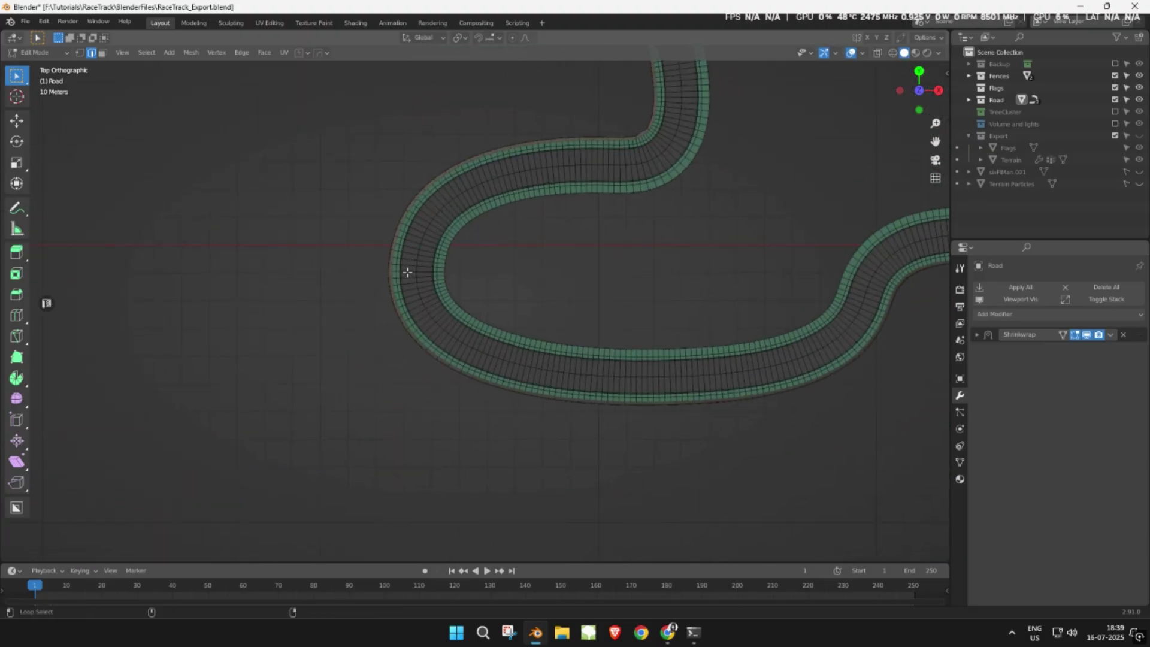
pyautogui.keyDown('shift'); pyautogui.moveTo(629, 300); pyautogui.dragTo(277, 285, button='middle'); pyautogui.keyUp('shift')
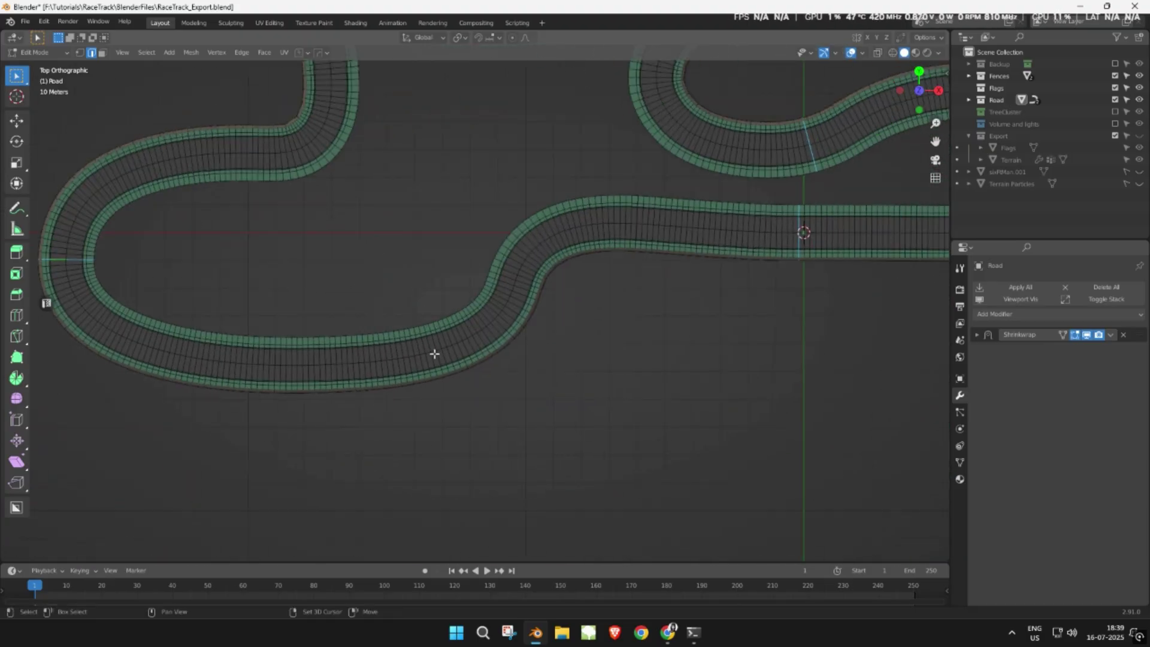
pyautogui.rightClick(569, 354)
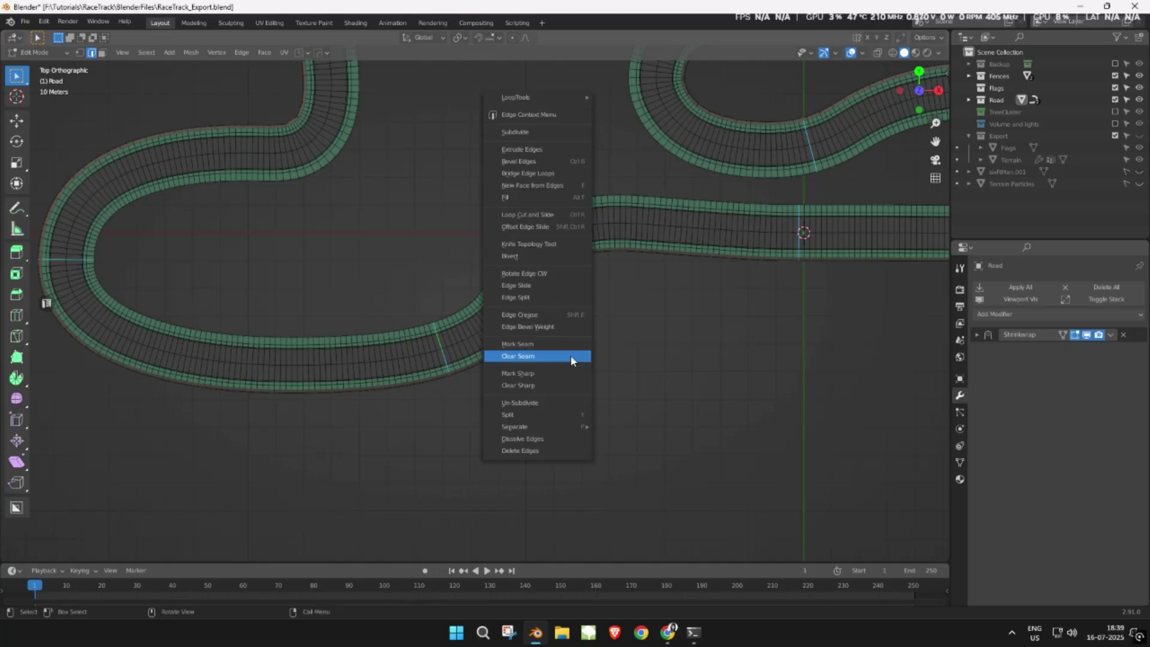
pyautogui.click(556, 344)
# Select the faces of the seam-bounded S-bend section ending at the 3D cursor and separate them into their own object
pyautogui.scroll(-7, 575, 334)
pyautogui.scroll(7, 663, 318)
pyautogui.press('3')
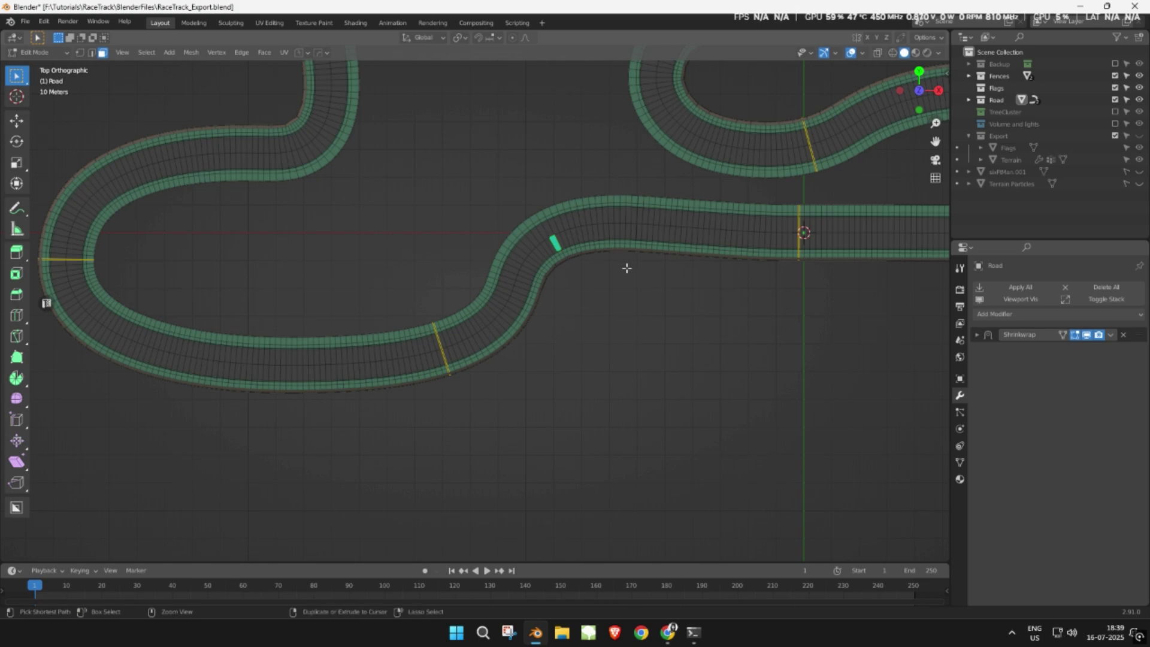
pyautogui.hotkey('ctrl', 'l')
pyautogui.scroll(-2, 624, 264)
pyautogui.press('g')
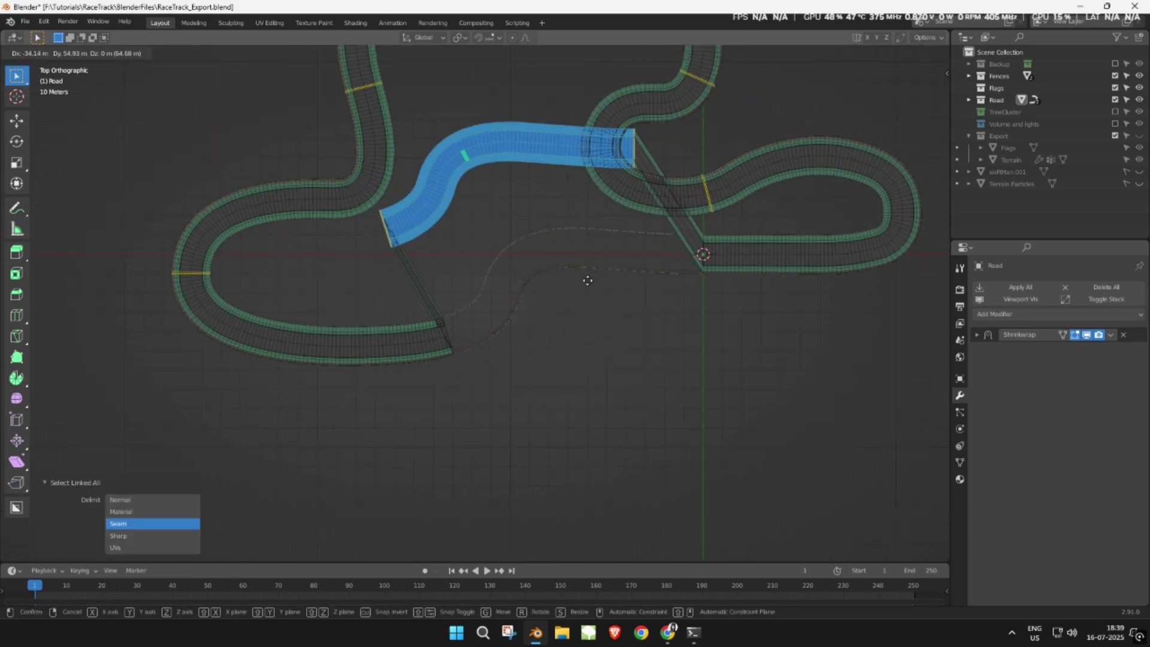
pyautogui.rightClick(587, 280)
pyautogui.press('p')
pyautogui.click(657, 327)
pyautogui.press('Tab')
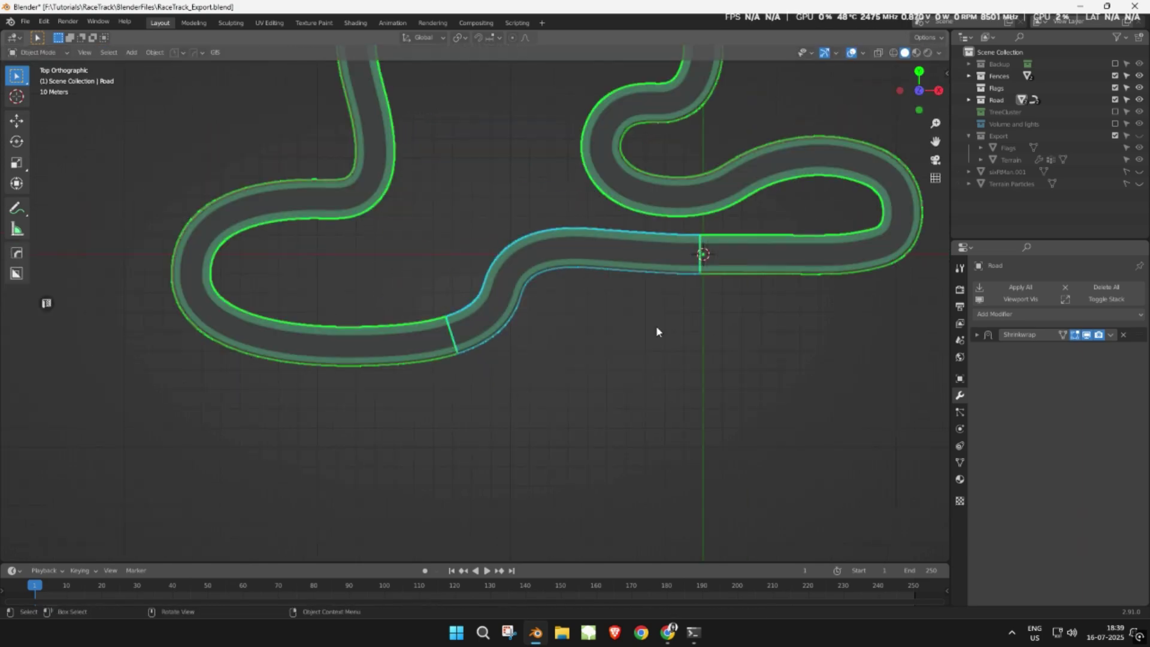
# Check with a cancelled move that the separated S-bend section is independent of the rest of the road
pyautogui.click(646, 361)
pyautogui.click(560, 262)
pyautogui.click(560, 243)
pyautogui.press('g')
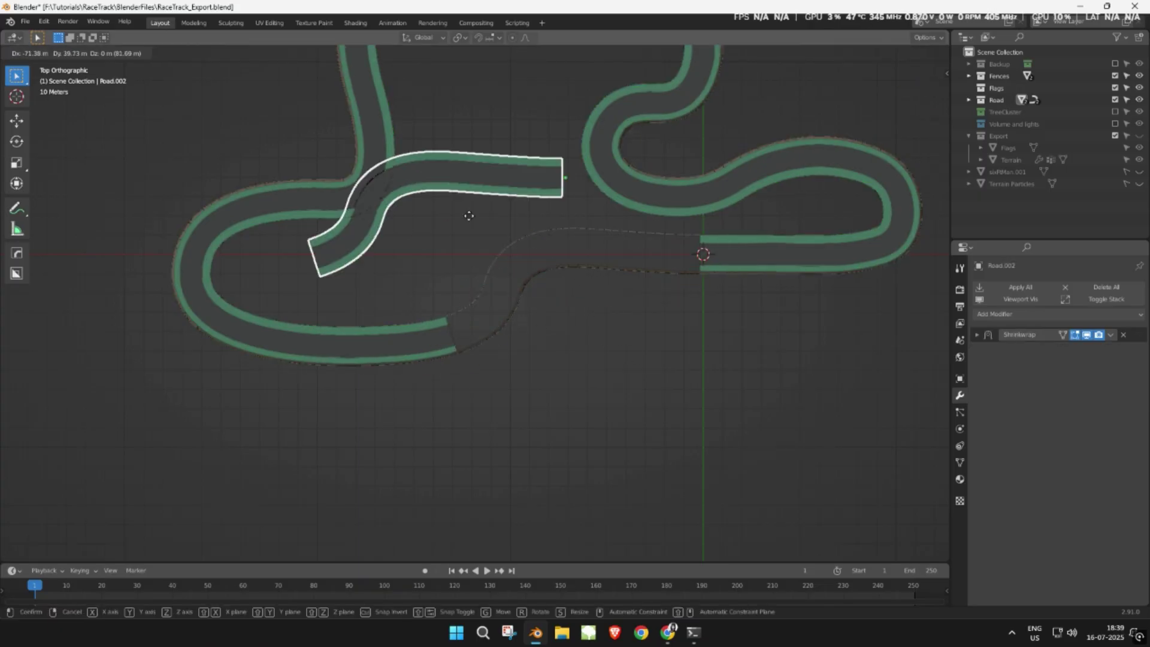
pyautogui.rightClick(513, 228)
# In the Road mesh, separate the seam-bounded hairpin loop starting at the 3D cursor into its own object
pyautogui.click(800, 254)
pyautogui.press('Tab')
pyautogui.press('l')
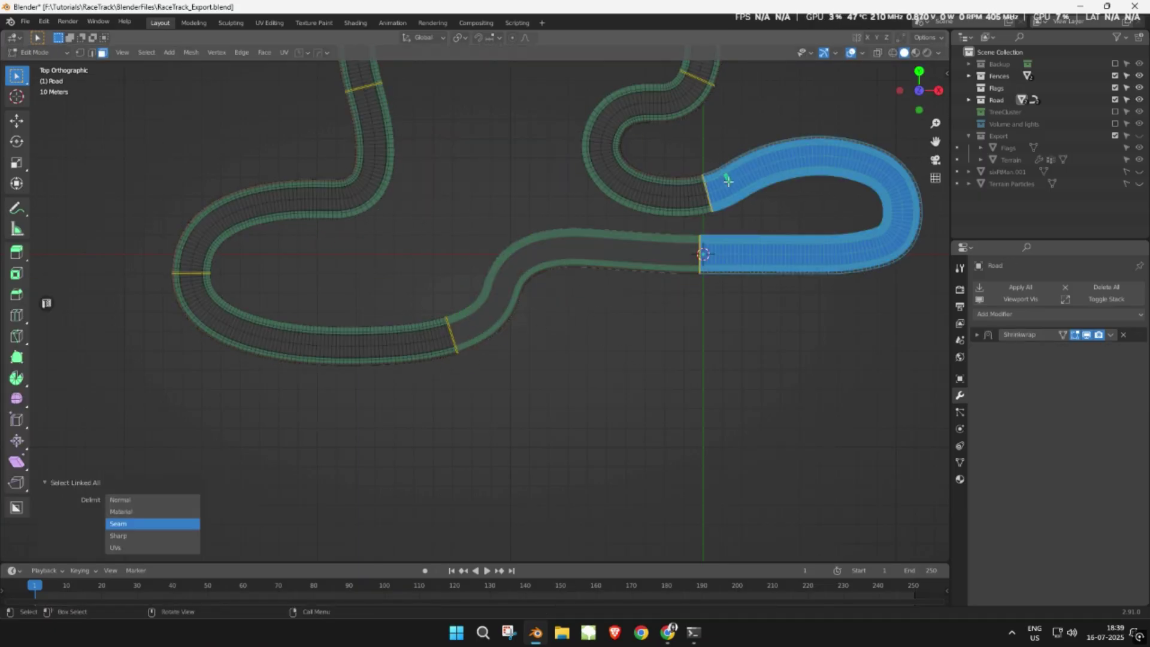
pyautogui.click(670, 313)
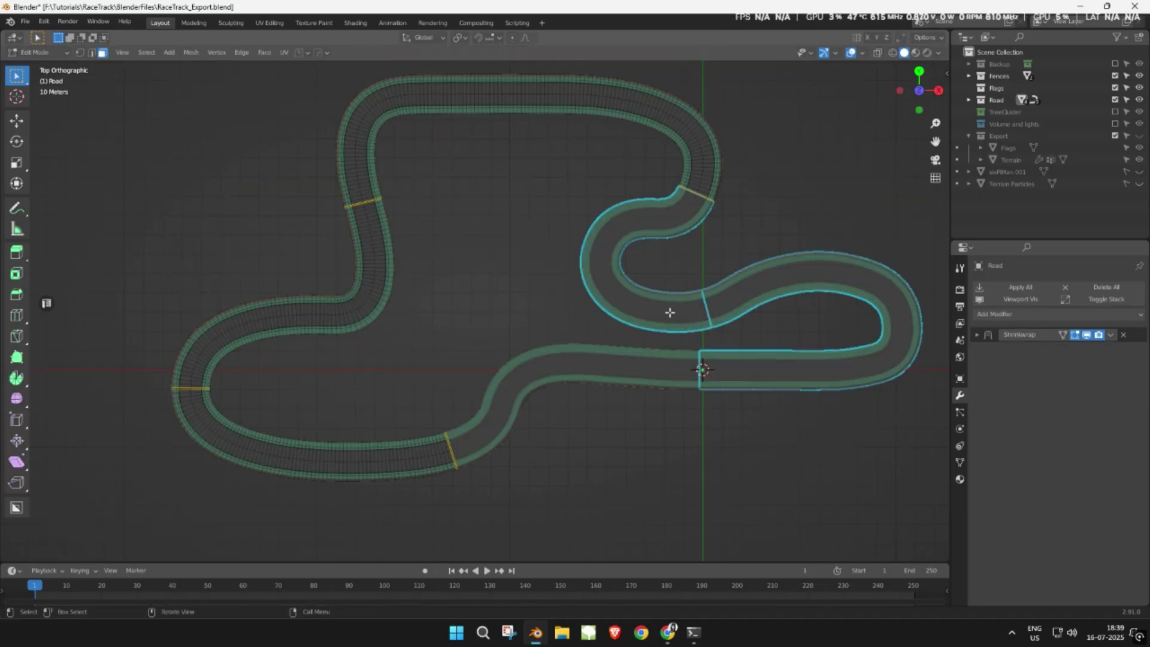
# Separate the other seam-bounded road sections into their own objects one by one and return to Object Mode
pyautogui.press('l')
pyautogui.press('p')
pyautogui.press('s')
pyautogui.press('l')
pyautogui.press('p')
pyautogui.press('s')
pyautogui.press('Tab')
# Check with cancelled moves that the newly separated road sections are independent objects
pyautogui.click(375, 263)
pyautogui.press('g')
pyautogui.rightClick(234, 249)
pyautogui.click(599, 238)
pyautogui.press('g')
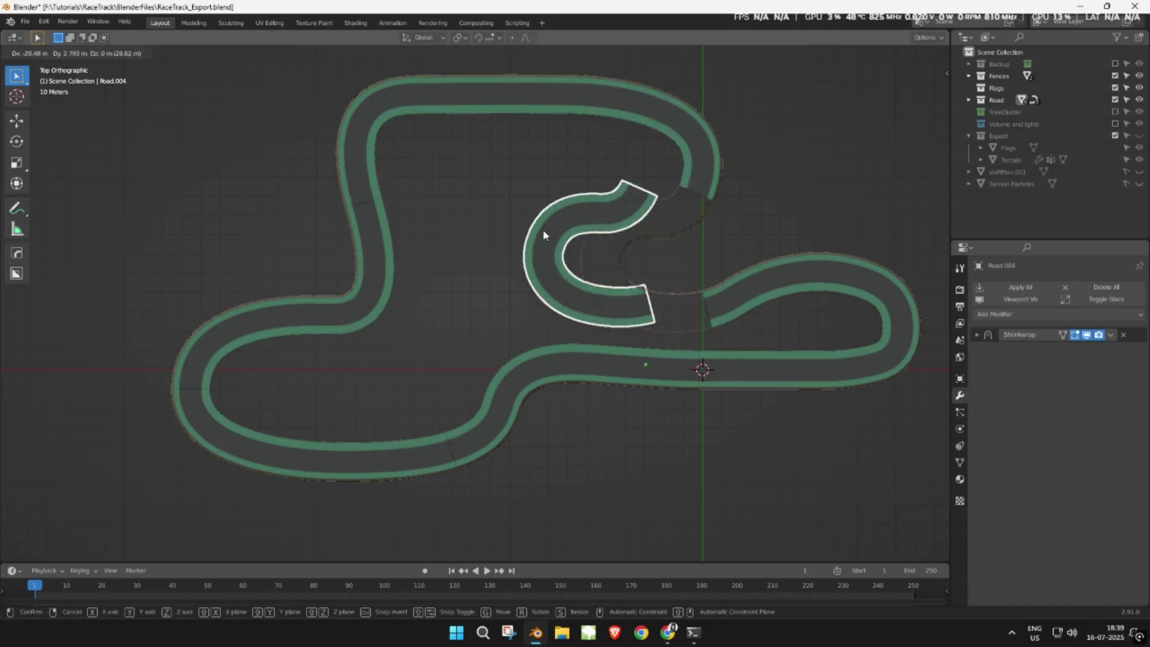
pyautogui.rightClick(542, 229)
# Select all road sections and move them into the Export collection
pyautogui.click(701, 166)
pyautogui.press('a')
pyautogui.press('m')
pyautogui.click(455, 468)
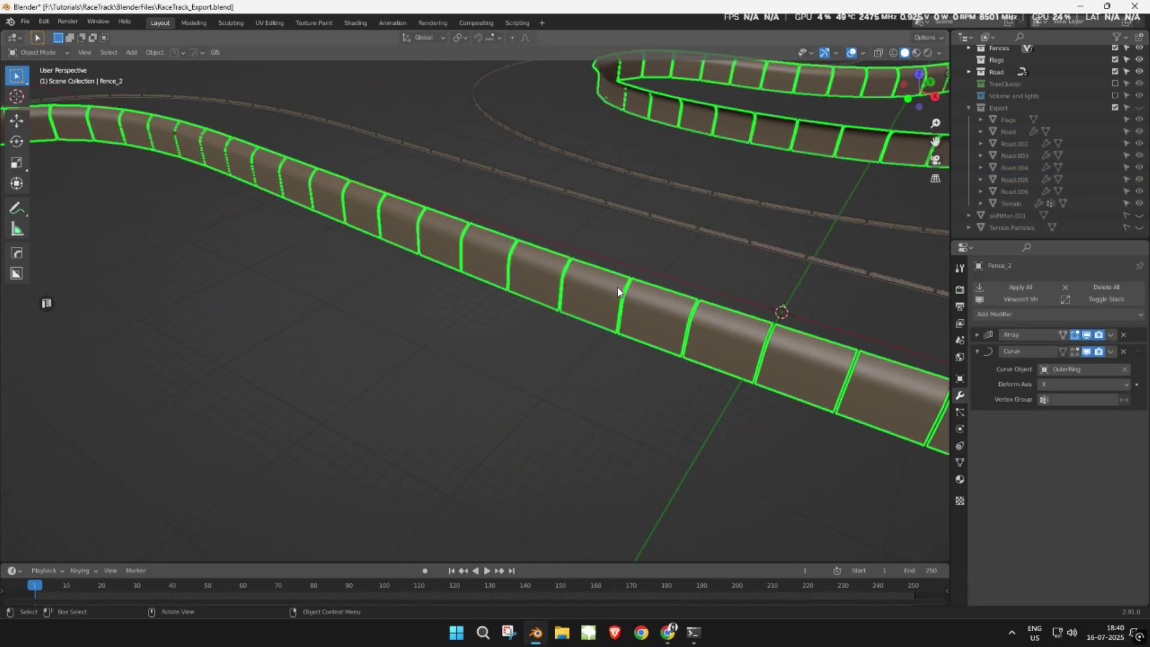
# Compare Fence_2 with its Array and Curve modifiers switched off and on in the viewport
pyautogui.click(977, 352)
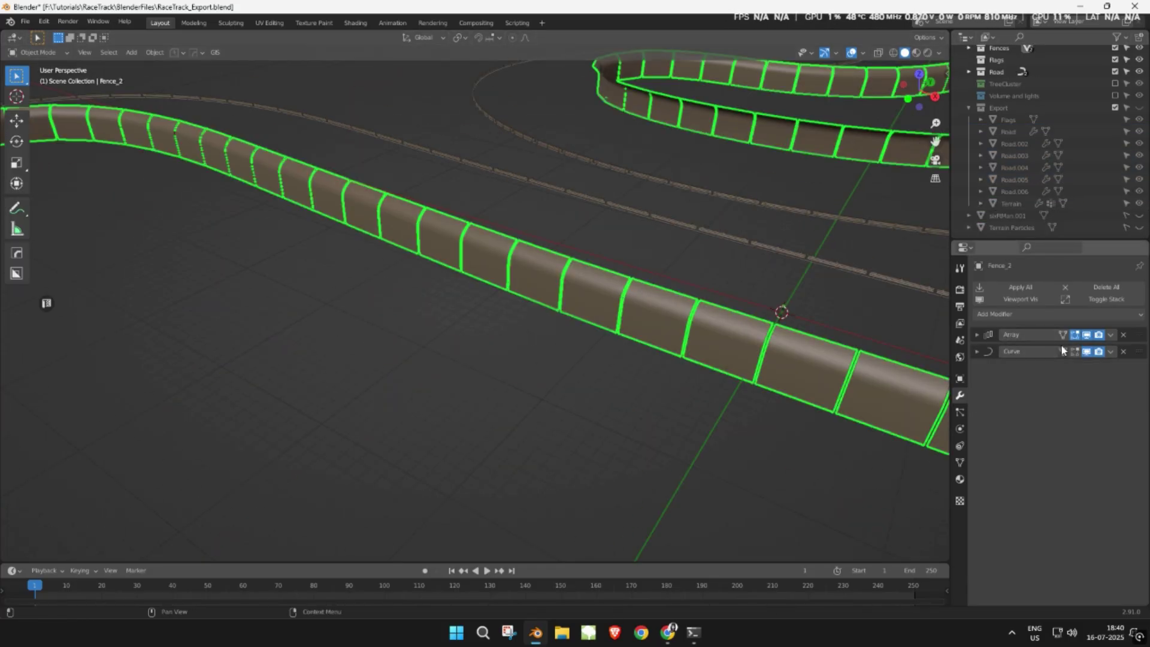
pyautogui.scroll(-5, 578, 257)
pyautogui.click(1086, 334)
pyautogui.click(1087, 336)
pyautogui.click(1089, 353)
pyautogui.click(1089, 353)
# Apply all modifiers on the outer fence Fence_2 and the inner fence Fence_3
pyautogui.click(829, 189)
pyautogui.click(737, 237)
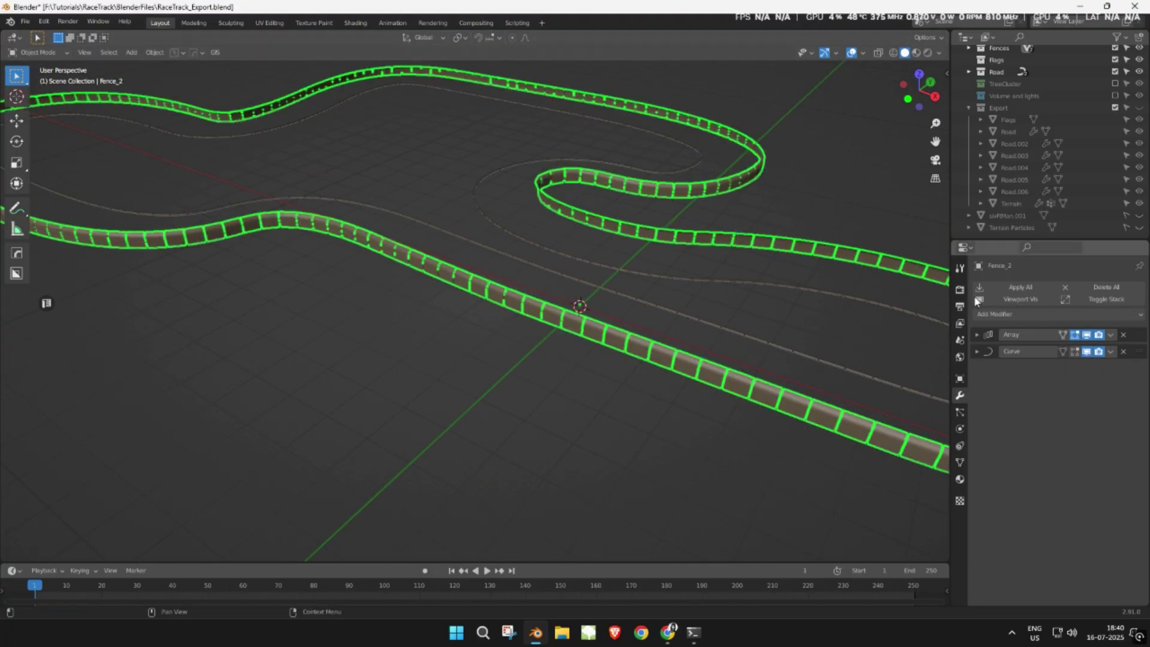
pyautogui.click(1005, 285)
pyautogui.click(771, 286)
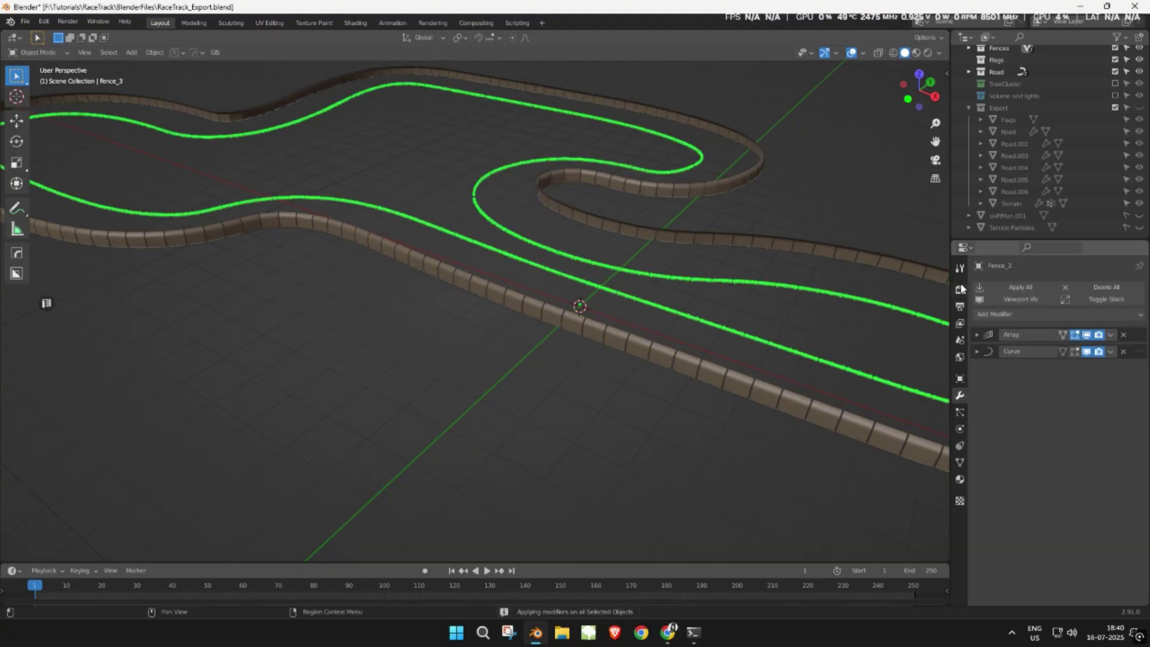
pyautogui.click(992, 287)
pyautogui.click(841, 325)
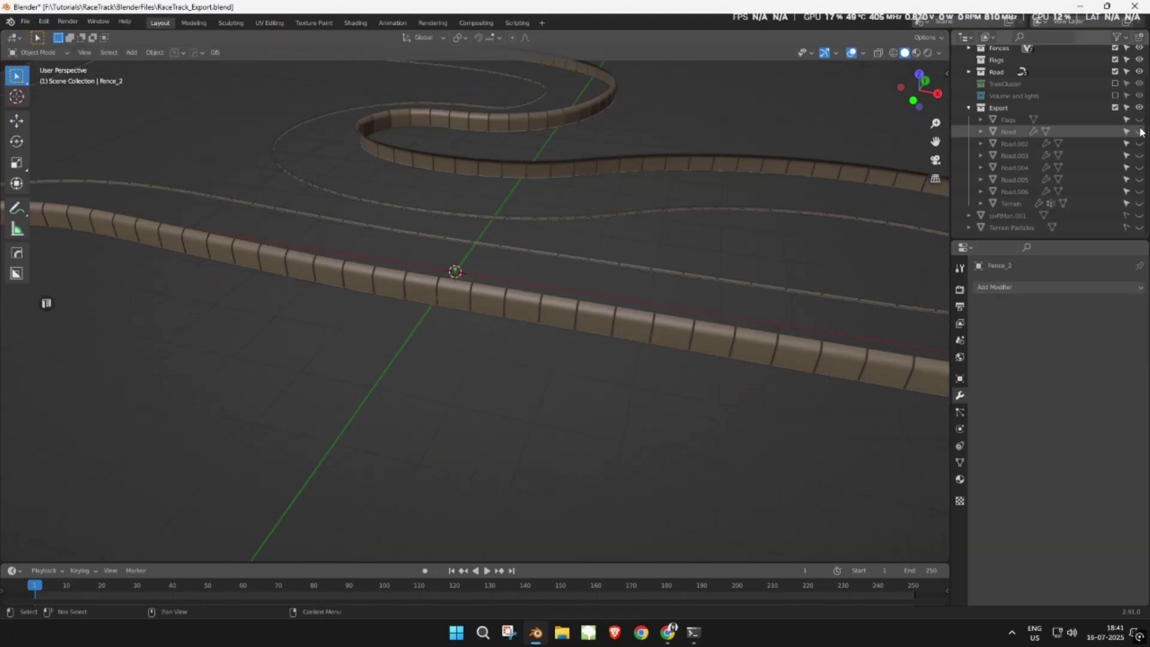
# Unhide the Road section in the Export collection and enter Edit Mode on the inner fence Fence_3 beside it
pyautogui.click(1138, 132)
pyautogui.moveTo(778, 312); pyautogui.dragTo(609, 367, button='middle')
pyautogui.scroll(10, 608, 362)
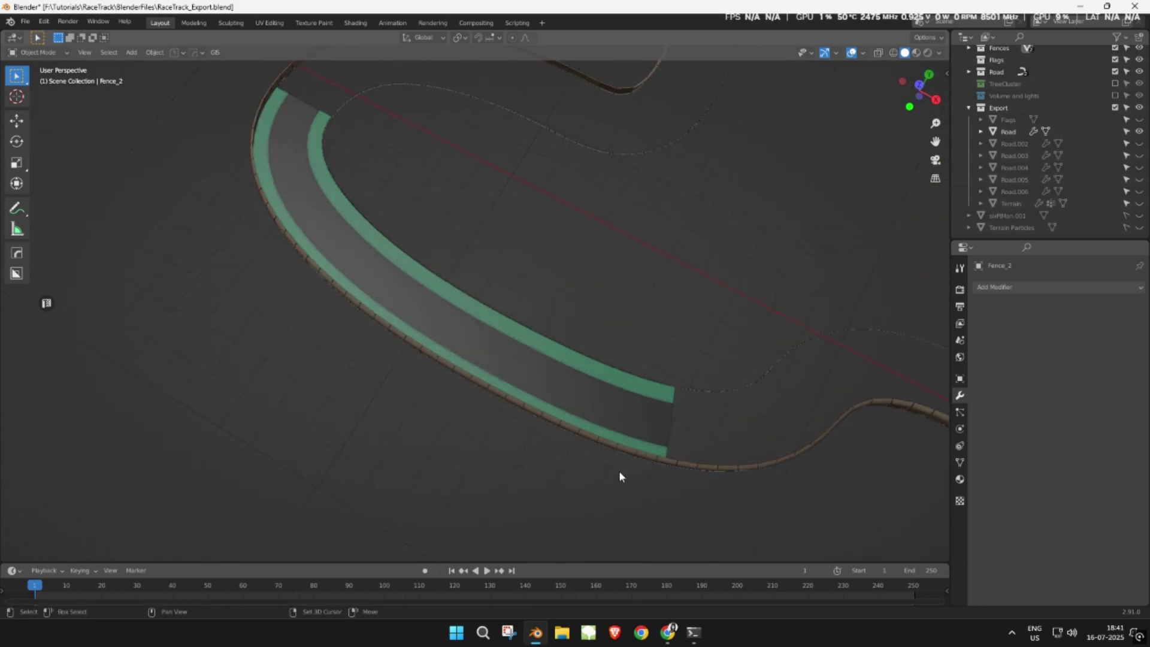
pyautogui.click(648, 337)
pyautogui.press('Tab')
pyautogui.scroll(5, 639, 307)
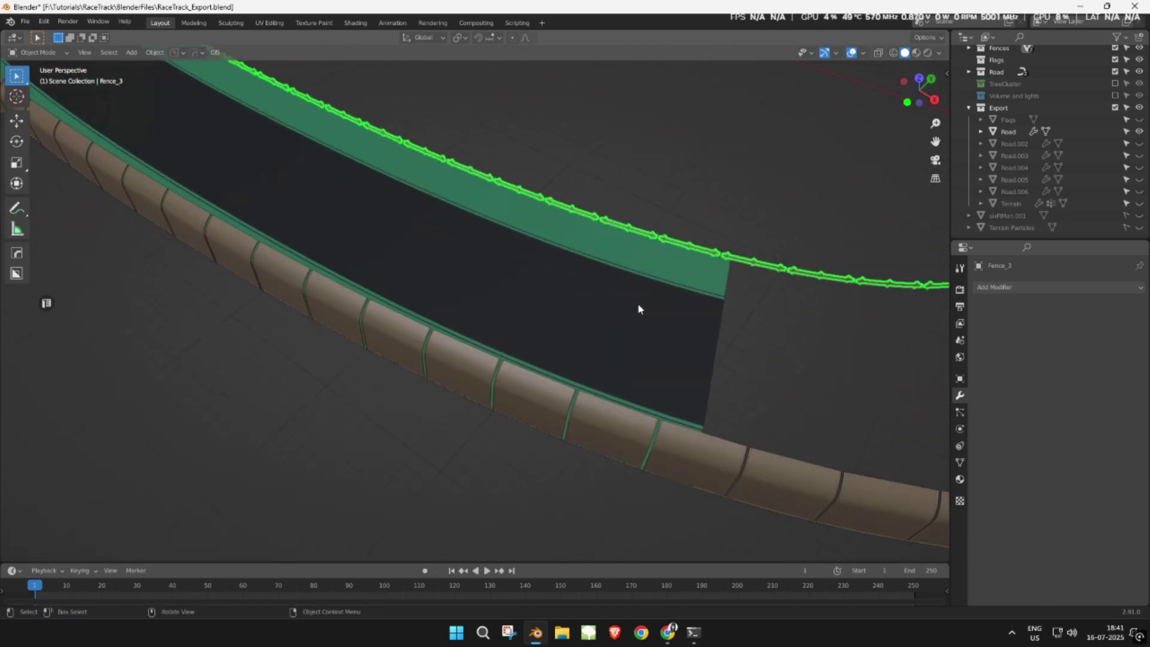
pyautogui.moveTo(696, 329); pyautogui.dragTo(630, 340, button='middle')
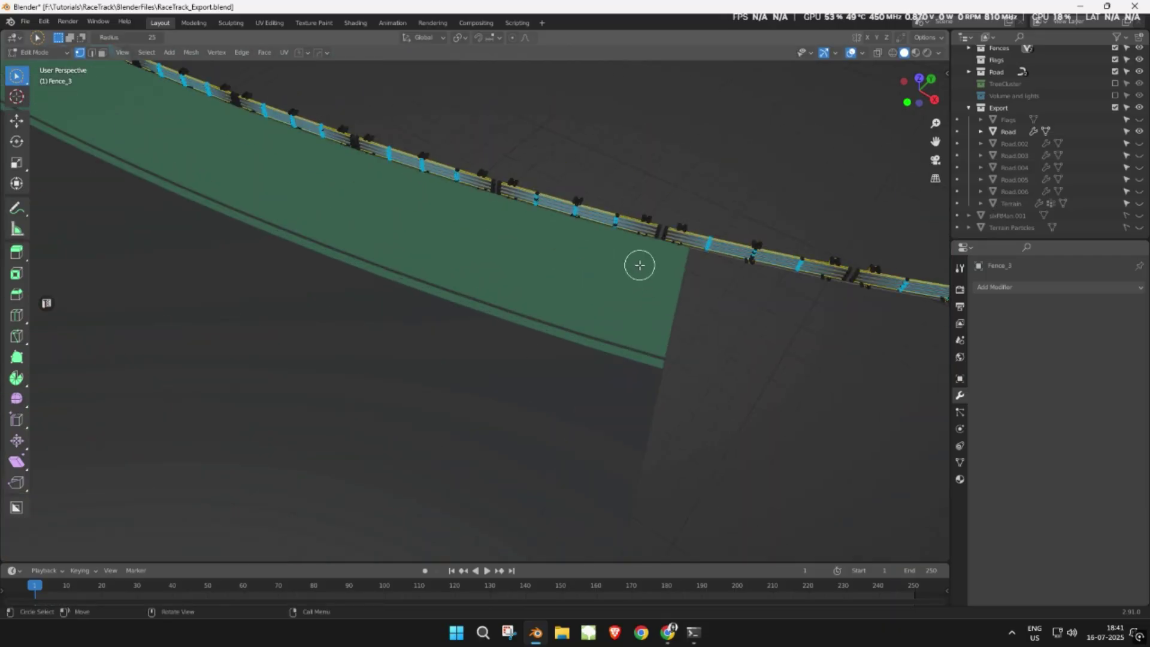
# Set the circle select radius to 43, clear the fence selection and switch the viewport to wireframe shading
pyautogui.scroll(3, 642, 255)
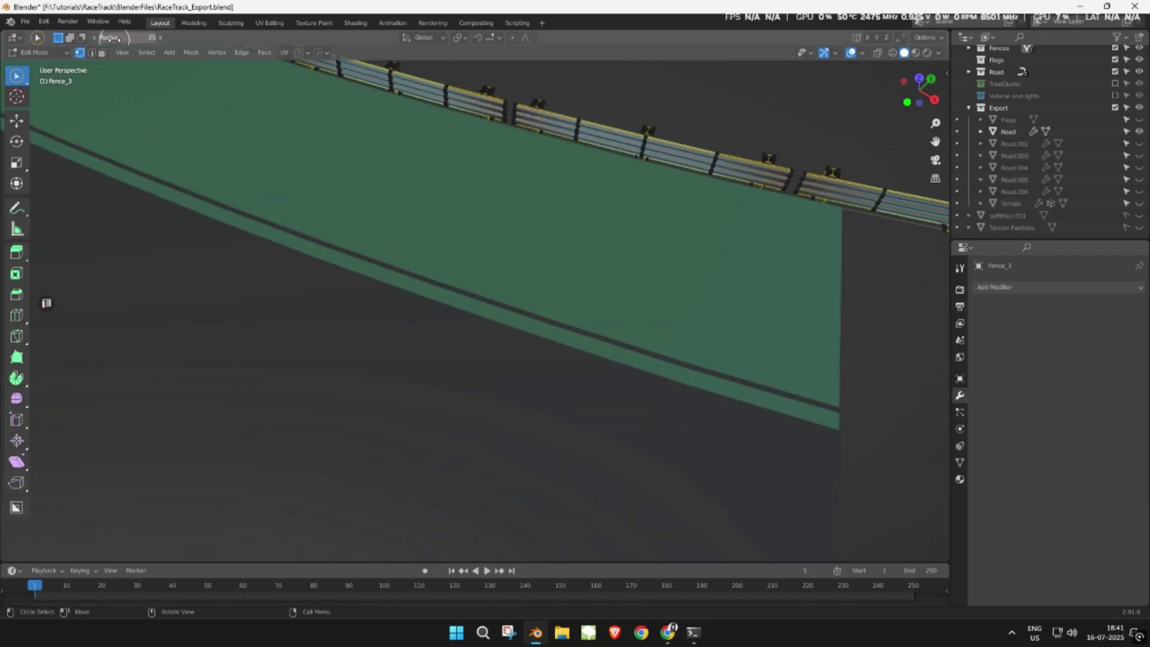
pyautogui.moveTo(154, 37); pyautogui.dragTo(157, 37)
pyautogui.press('z')
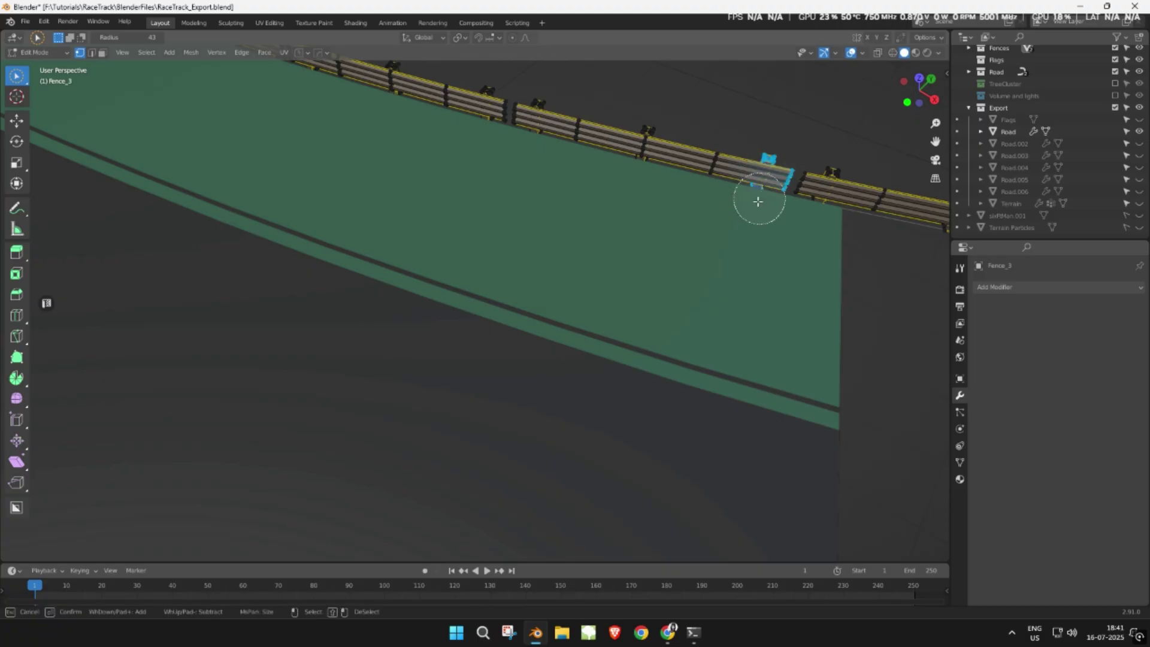
pyautogui.click(677, 170)
# Circle-select the inner fence along the whole inner edge of the visible road section, from one end to the other
pyautogui.press('c')
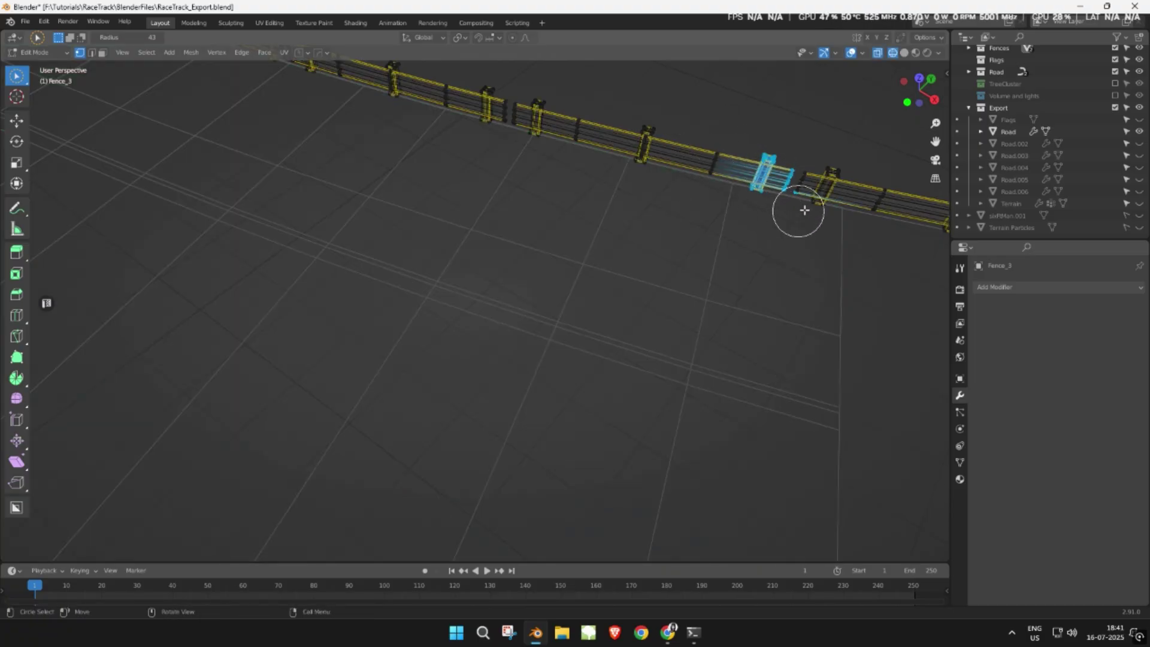
pyautogui.moveTo(751, 156)
pyautogui.mouseDown()
pyautogui.moveTo(650, 174)
pyautogui.moveTo(627, 162)
pyautogui.mouseUp()
pyautogui.scroll(-6, 627, 161)
pyautogui.keyDown('shift'); pyautogui.moveTo(468, 206); pyautogui.dragTo(583, 275, button='middle'); pyautogui.keyUp('shift')
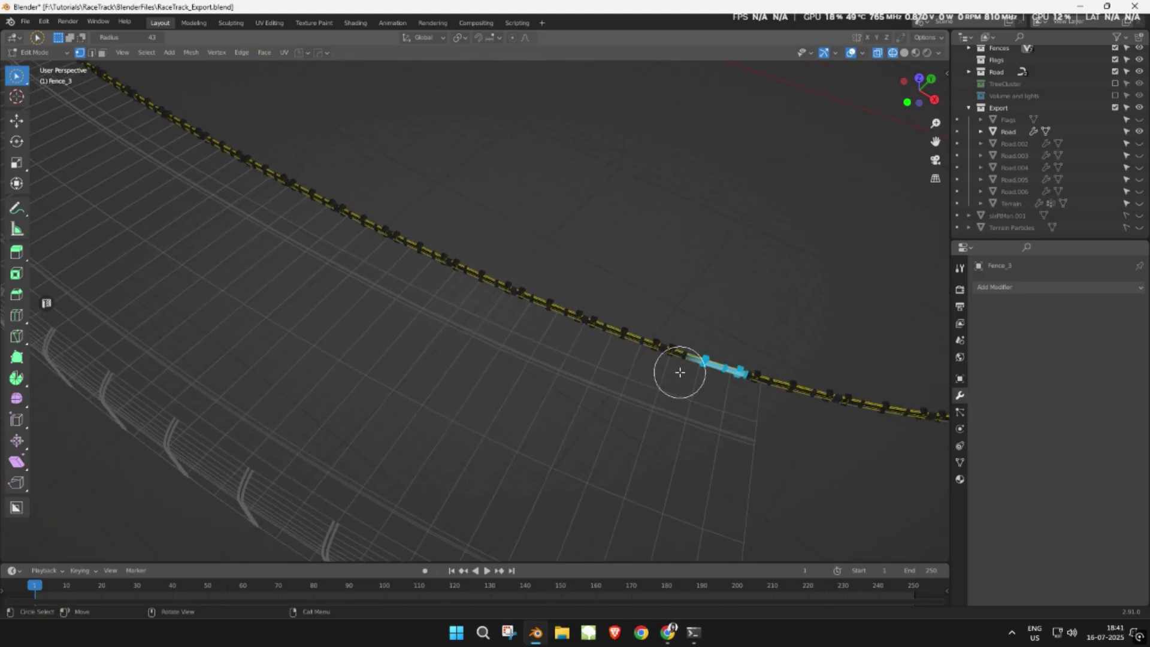
pyautogui.keyDown('shift'); pyautogui.moveTo(680, 372); pyautogui.dragTo(380, 238); pyautogui.keyUp('shift')
pyautogui.keyDown('shift'); pyautogui.moveTo(488, 278); pyautogui.dragTo(737, 374, button='middle'); pyautogui.keyUp('shift')
pyautogui.keyDown('shift'); pyautogui.moveTo(737, 375); pyautogui.dragTo(423, 193); pyautogui.keyUp('shift')
pyautogui.moveTo(527, 240); pyautogui.dragTo(601, 251, button='middle')
pyautogui.keyDown('shift'); pyautogui.moveTo(372, 297); pyautogui.dragTo(719, 340, button='middle'); pyautogui.keyUp('shift')
pyautogui.moveTo(747, 278); pyautogui.dragTo(416, 264)
pyautogui.moveTo(416, 263); pyautogui.dragTo(492, 273, button='middle')
pyautogui.moveTo(492, 273)
pyautogui.mouseDown()
pyautogui.moveTo(258, 364)
pyautogui.moveTo(367, 365)
pyautogui.moveTo(353, 351)
pyautogui.mouseUp()
pyautogui.keyDown('shift'); pyautogui.moveTo(285, 370); pyautogui.dragTo(539, 318, button='middle'); pyautogui.keyUp('shift')
pyautogui.scroll(5, 541, 320)
pyautogui.moveTo(702, 303)
pyautogui.mouseDown()
pyautogui.moveTo(729, 231)
pyautogui.moveTo(601, 239)
pyautogui.moveTo(457, 226)
pyautogui.moveTo(461, 249)
pyautogui.mouseUp()
pyautogui.moveTo(462, 250)
pyautogui.mouseDown(button='middle')
pyautogui.moveTo(513, 249)
pyautogui.moveTo(540, 306)
pyautogui.mouseUp(button='middle')
pyautogui.moveTo(703, 277)
pyautogui.mouseDown()
pyautogui.moveTo(716, 275)
pyautogui.moveTo(462, 218)
pyautogui.mouseUp()
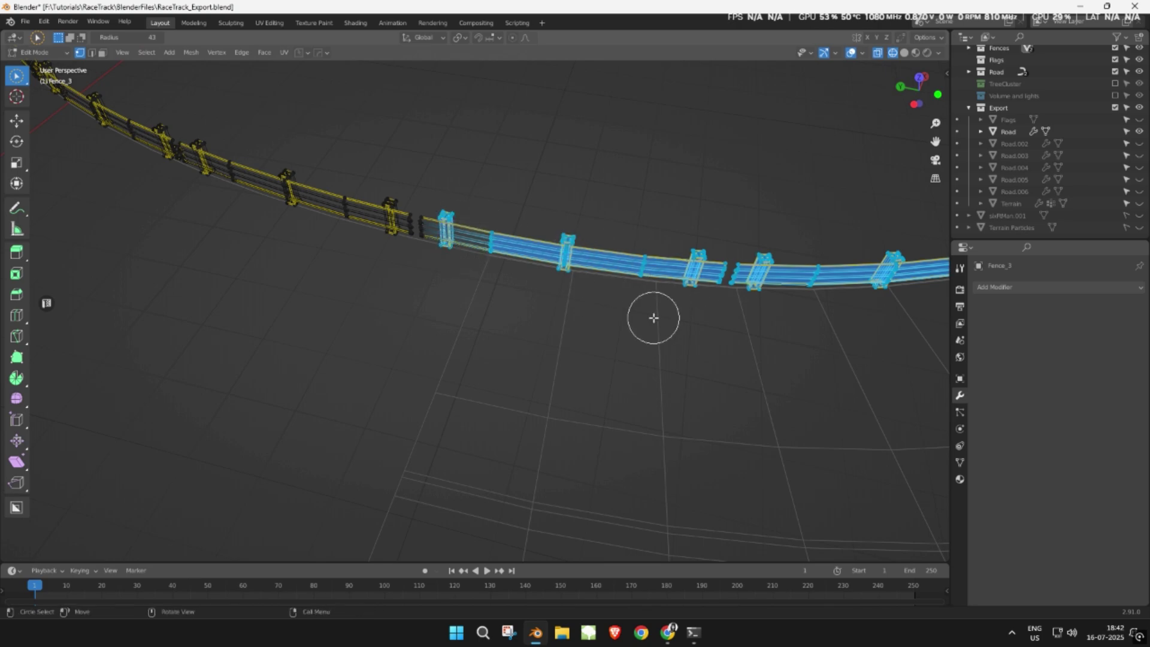
# Extend the inner fence selection to all linked geometry and check its extent with a cancelled move
pyautogui.hotkey('ctrl', 'l')
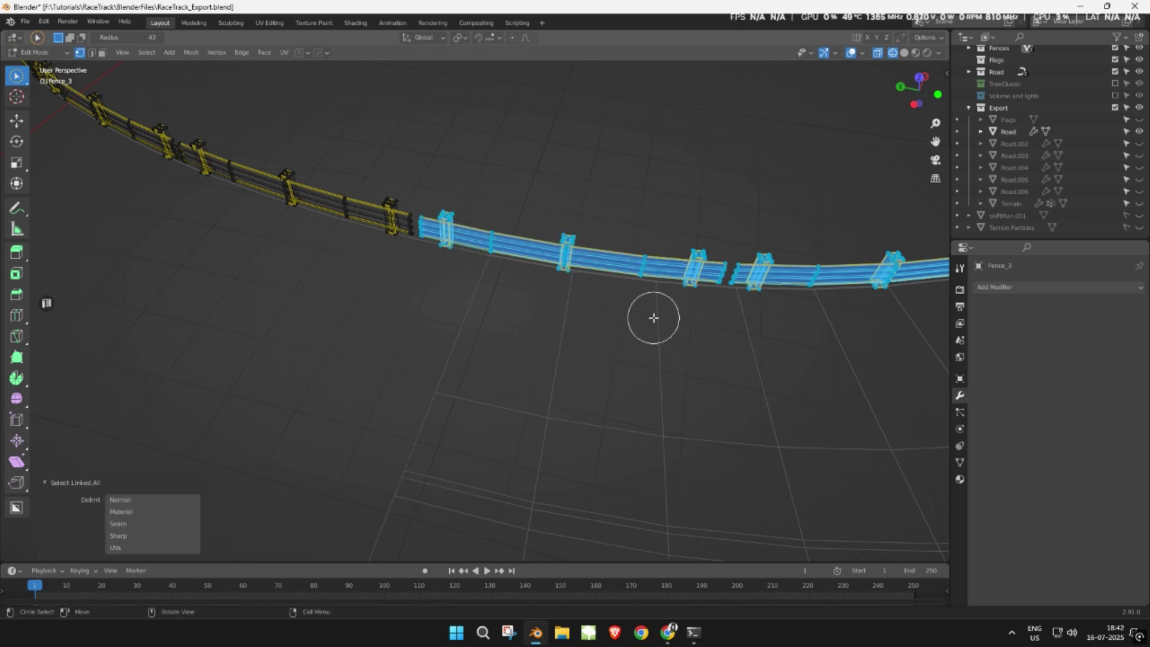
pyautogui.scroll(-6, 651, 315)
pyautogui.press('g')
pyautogui.rightClick(633, 285)
pyautogui.scroll(-2, 680, 280)
pyautogui.moveTo(680, 280); pyautogui.dragTo(519, 282, button='middle')
# Separate the selected stretch of inner fence into its own object and select that piece in Object Mode
pyautogui.press('g')
pyautogui.click(791, 356)
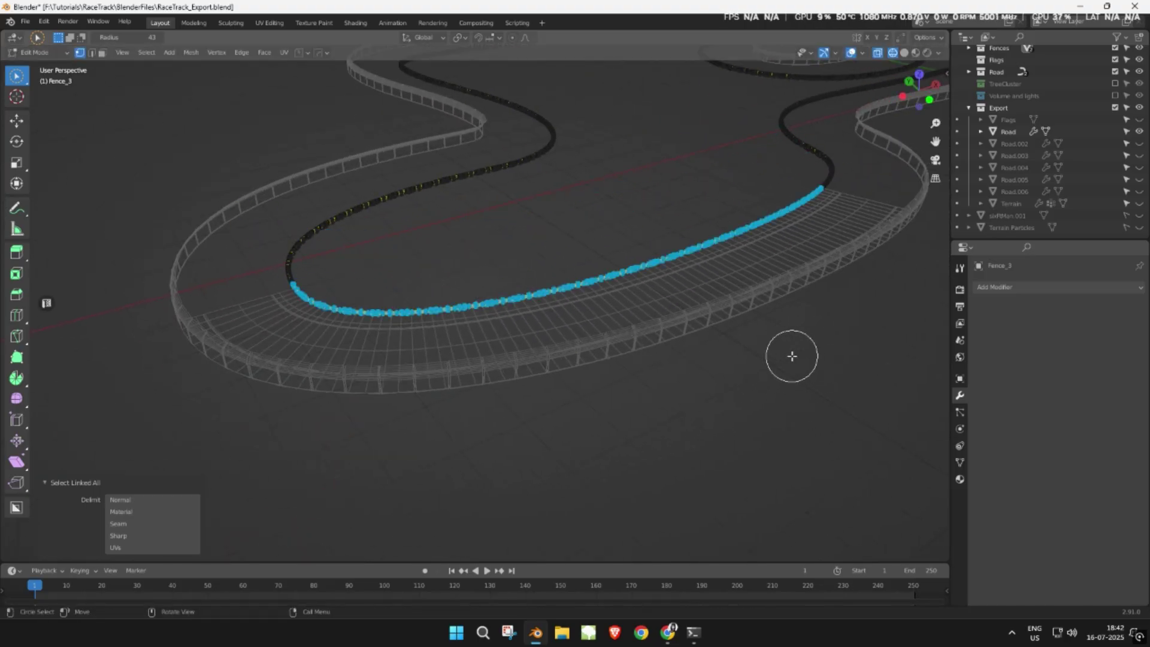
pyautogui.click(792, 356)
pyautogui.press('Tab')
pyautogui.hotkey('alt', 'a')
pyautogui.click(647, 268)
# Enter Edit Mode on the outer fence Fence_2 and select the complete linked panels at one end of the road section
pyautogui.moveTo(687, 287); pyautogui.dragTo(610, 321, button='middle')
pyautogui.scroll(5, 610, 321)
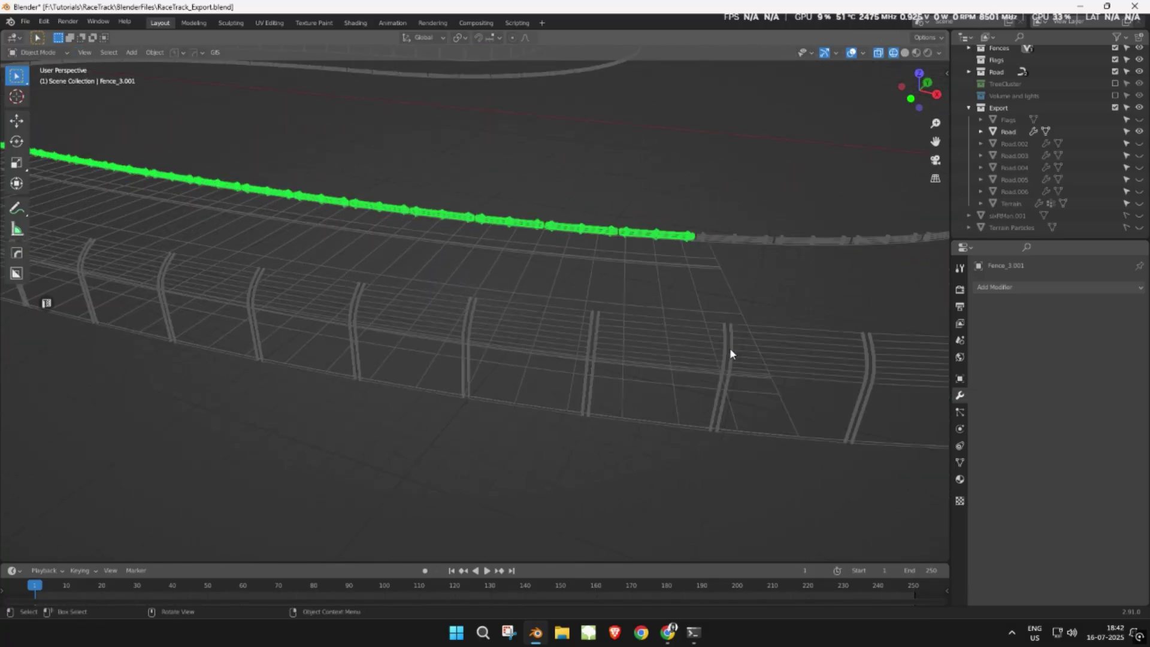
pyautogui.click(602, 298)
pyautogui.press('Tab')
pyautogui.hotkey('alt', 'a')
pyautogui.click(578, 303)
pyautogui.moveTo(577, 303)
pyautogui.mouseDown()
pyautogui.moveTo(570, 393)
pyautogui.moveTo(500, 363)
pyautogui.mouseUp()
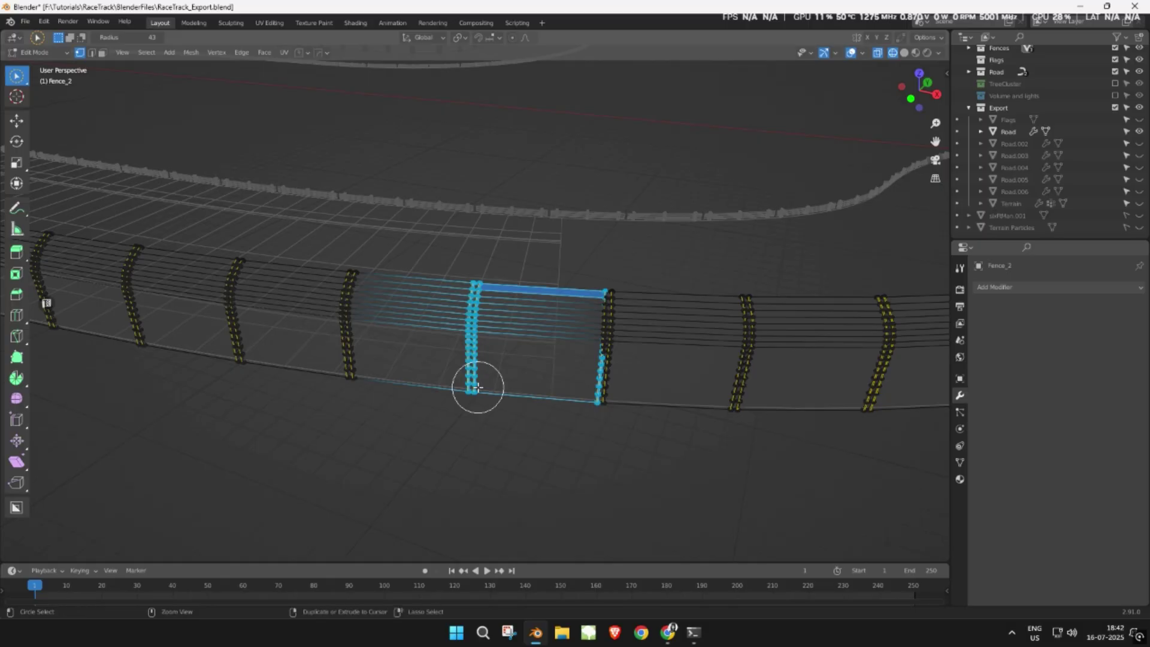
pyautogui.hotkey('ctrl', 'l')
# Continue circle-selecting the outer fence panels around the bend up to the other end of the road section
pyautogui.scroll(-3, 497, 425)
pyautogui.keyDown('shift'); pyautogui.moveTo(246, 383); pyautogui.dragTo(544, 451, button='middle'); pyautogui.keyUp('shift')
pyautogui.keyDown('shift'); pyautogui.moveTo(704, 350); pyautogui.dragTo(658, 354); pyautogui.keyUp('shift')
pyautogui.keyDown('shift'); pyautogui.moveTo(458, 376); pyautogui.dragTo(683, 428, button='middle'); pyautogui.keyUp('shift')
pyautogui.keyDown('shift'); pyautogui.moveTo(862, 441); pyautogui.dragTo(773, 432, button='middle'); pyautogui.keyUp('shift')
pyautogui.moveTo(594, 398); pyautogui.dragTo(396, 333)
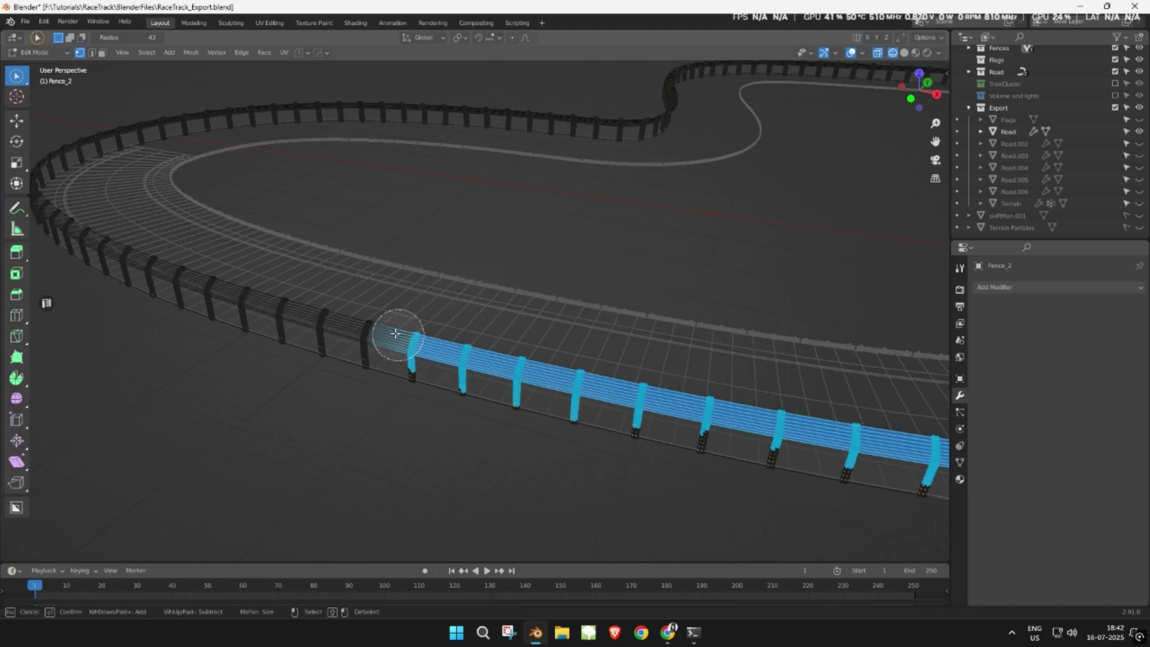
pyautogui.keyDown('shift'); pyautogui.moveTo(412, 374); pyautogui.dragTo(791, 462, button='middle'); pyautogui.keyUp('shift')
pyautogui.moveTo(791, 463); pyautogui.dragTo(680, 418)
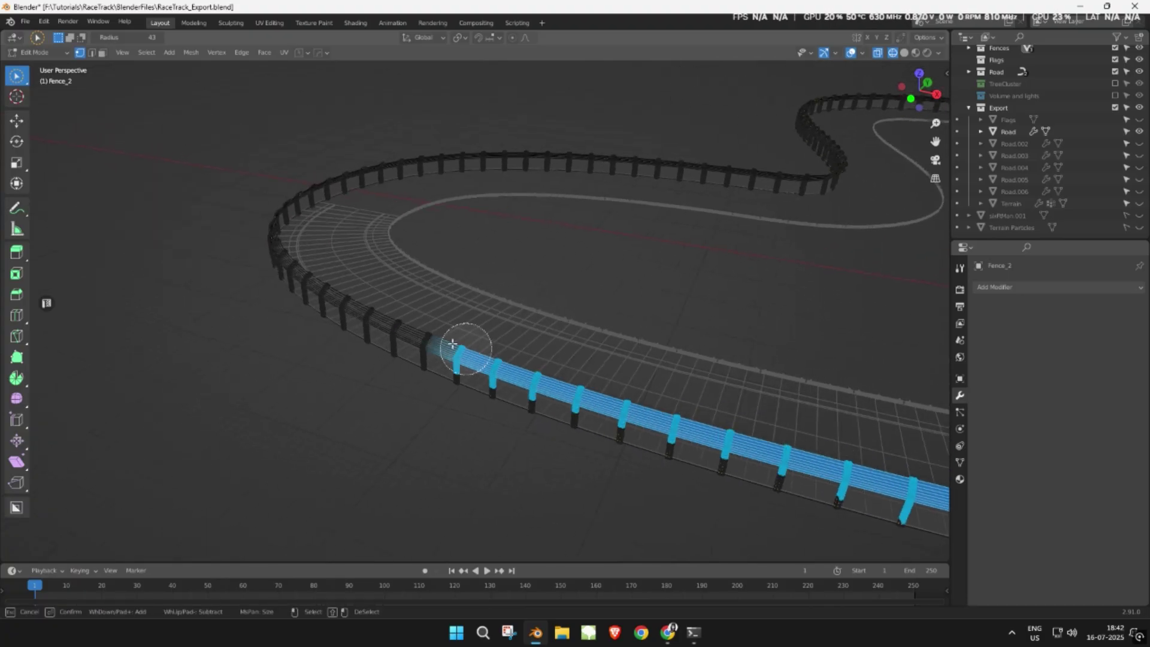
pyautogui.moveTo(342, 291); pyautogui.dragTo(583, 379, button='middle')
pyautogui.moveTo(583, 379); pyautogui.dragTo(557, 383)
pyautogui.moveTo(238, 348); pyautogui.dragTo(537, 349, button='middle')
pyautogui.moveTo(548, 331); pyautogui.dragTo(782, 330)
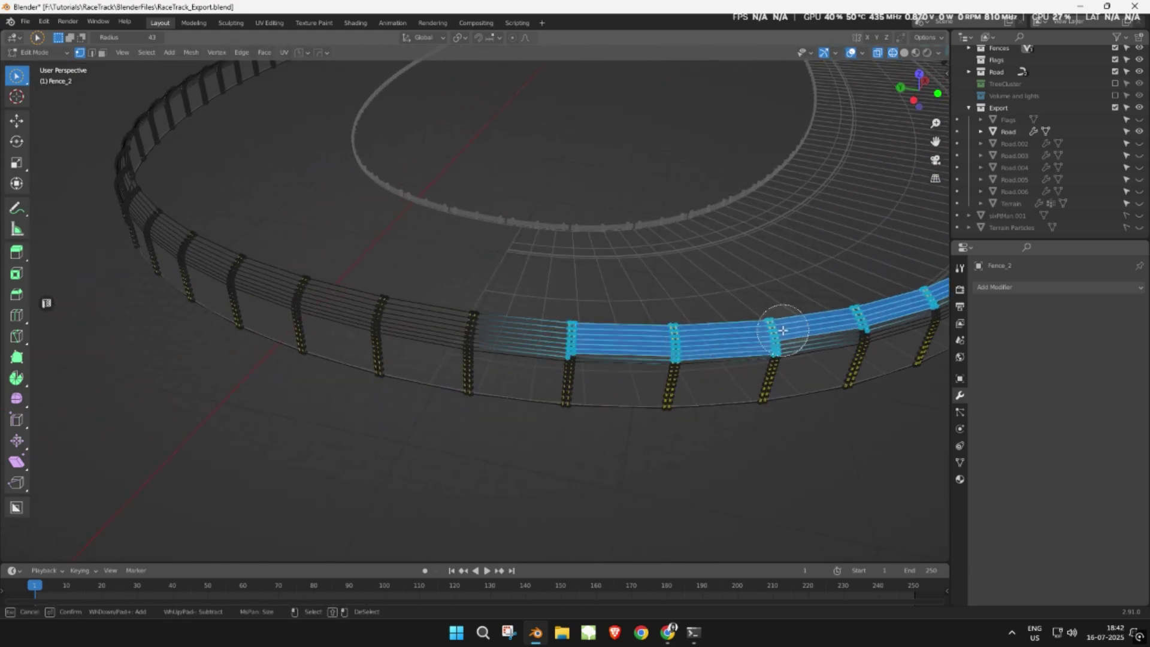
pyautogui.scroll(4, 666, 337)
pyautogui.moveTo(505, 327); pyautogui.dragTo(499, 337)
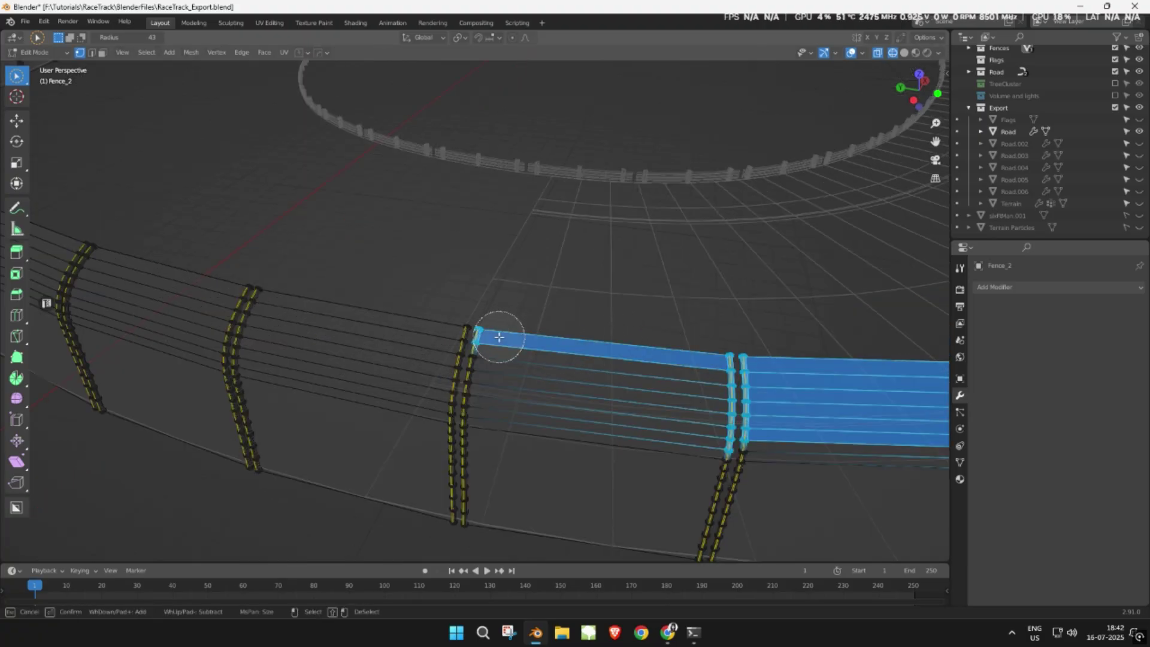
# Extend the outer fence selection to all linked geometry and separate that stretch into its own object
pyautogui.hotkey('ctrl', 'l')
pyautogui.scroll(-6, 580, 341)
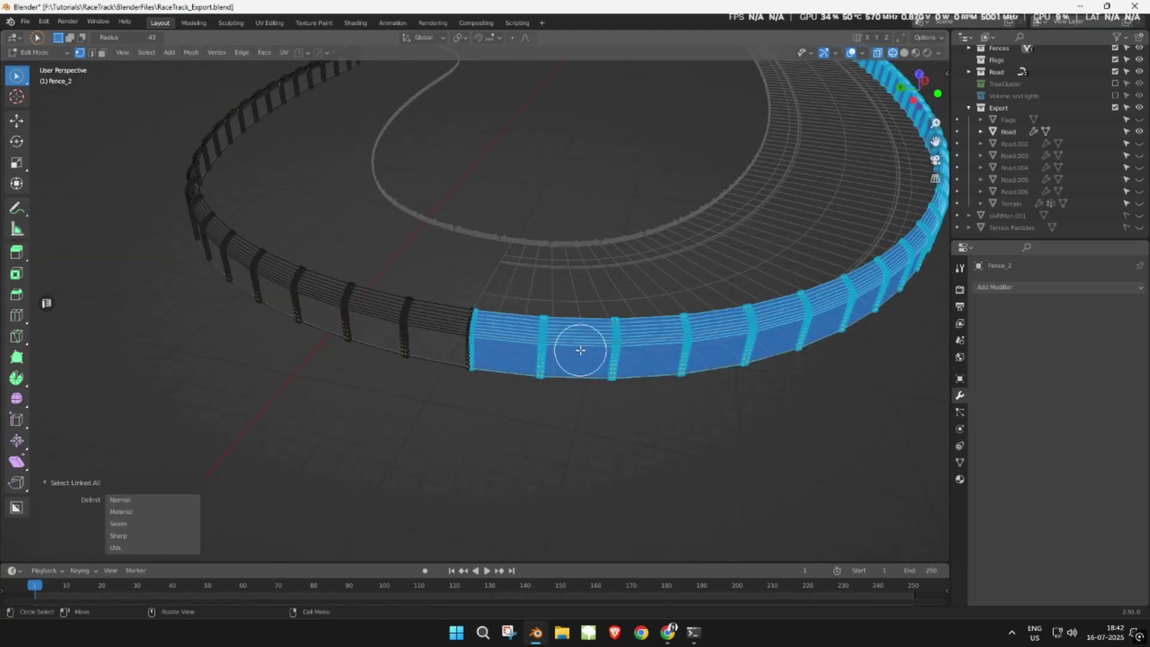
pyautogui.press('g')
pyautogui.press('Escape')
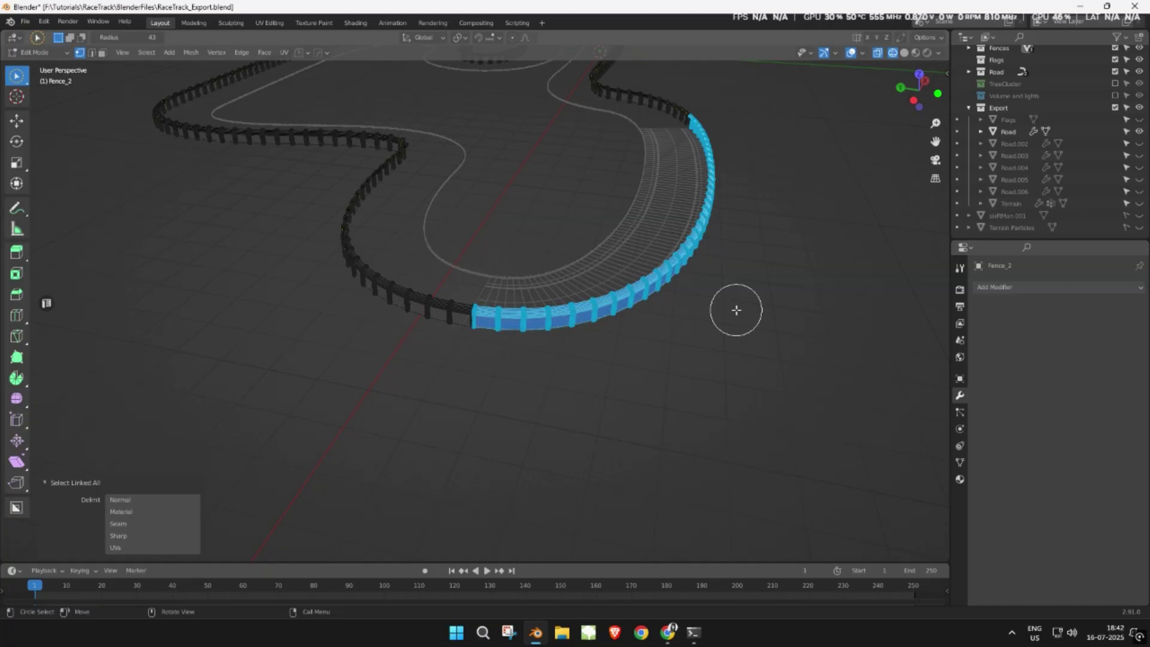
pyautogui.click(736, 311)
pyautogui.press('Tab')
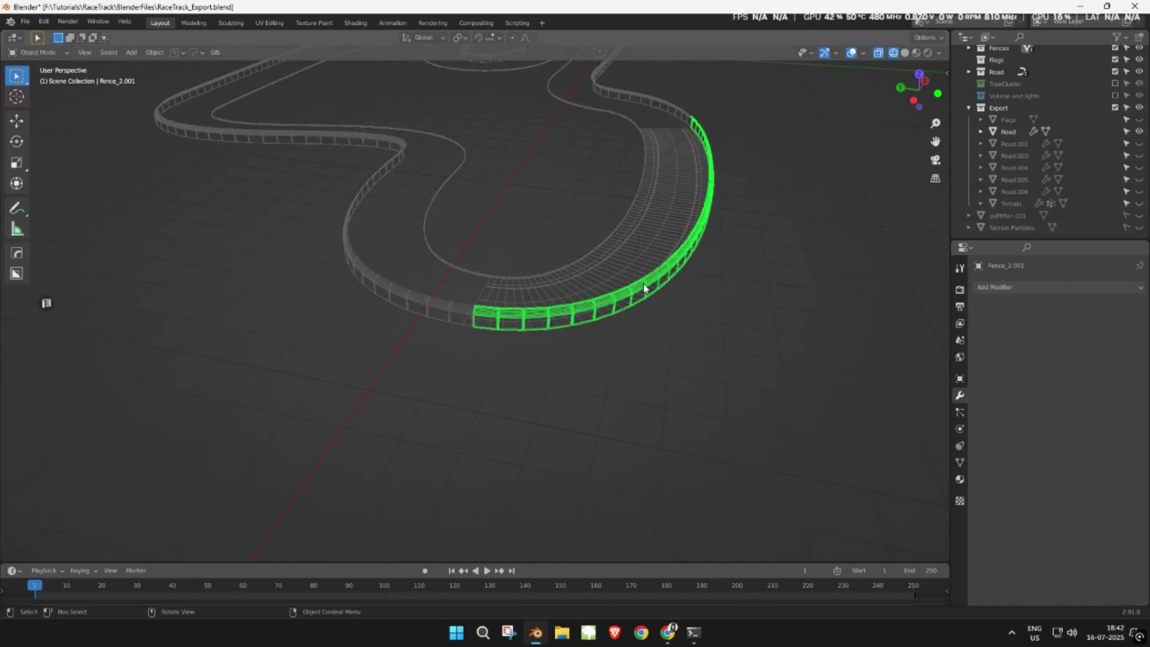
# Move the separated outer fence piece into the Export collection and deselect it
pyautogui.keyDown('shift'); pyautogui.click(630, 246); pyautogui.keyUp('shift')
pyautogui.hotkey('alt', 'a')
pyautogui.click(661, 274)
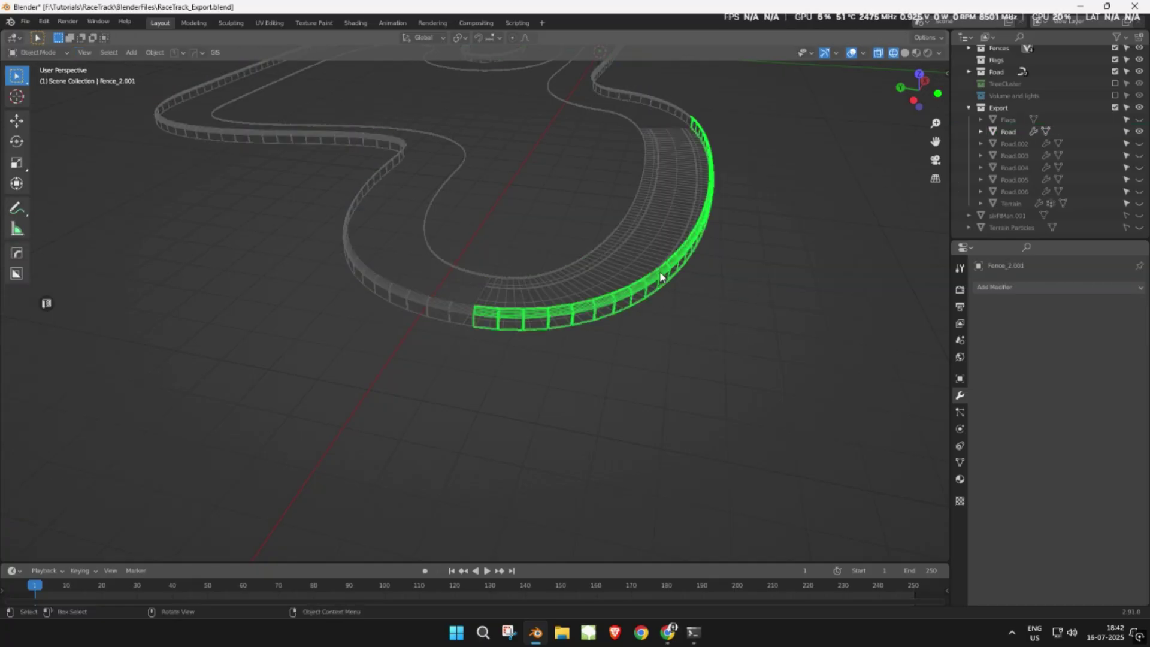
pyautogui.press('m')
pyautogui.click(662, 273)
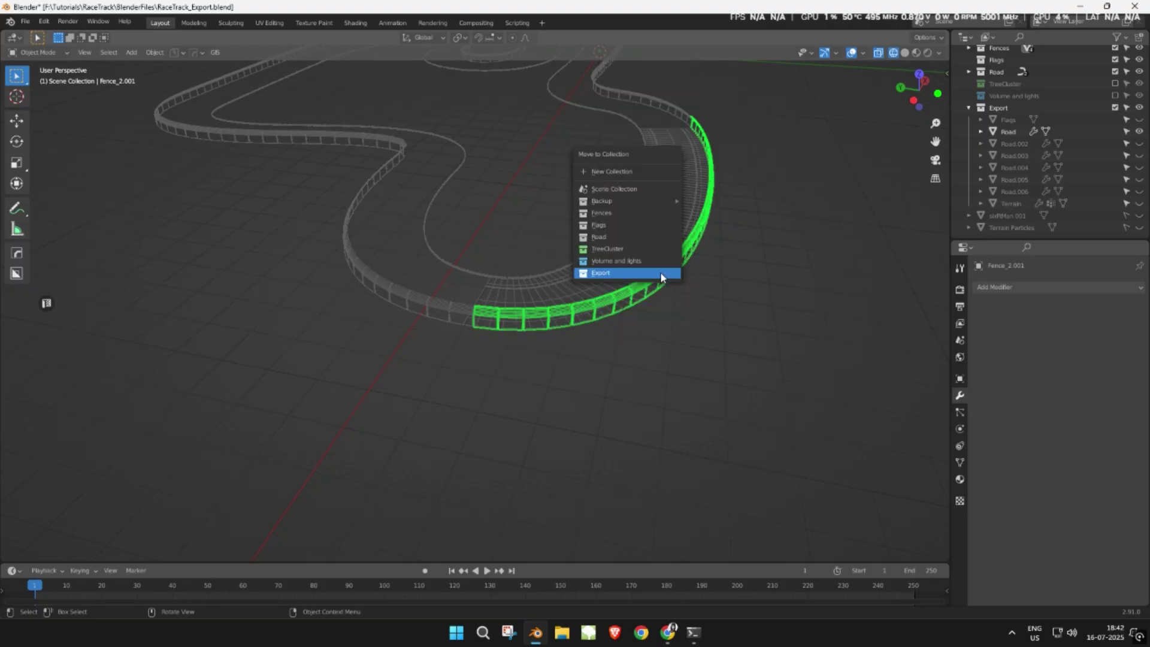
pyautogui.click(660, 271)
pyautogui.click(702, 280)
# Hide the exported outer fence piece and the road section beside it in the viewport
pyautogui.scroll(5, 595, 262)
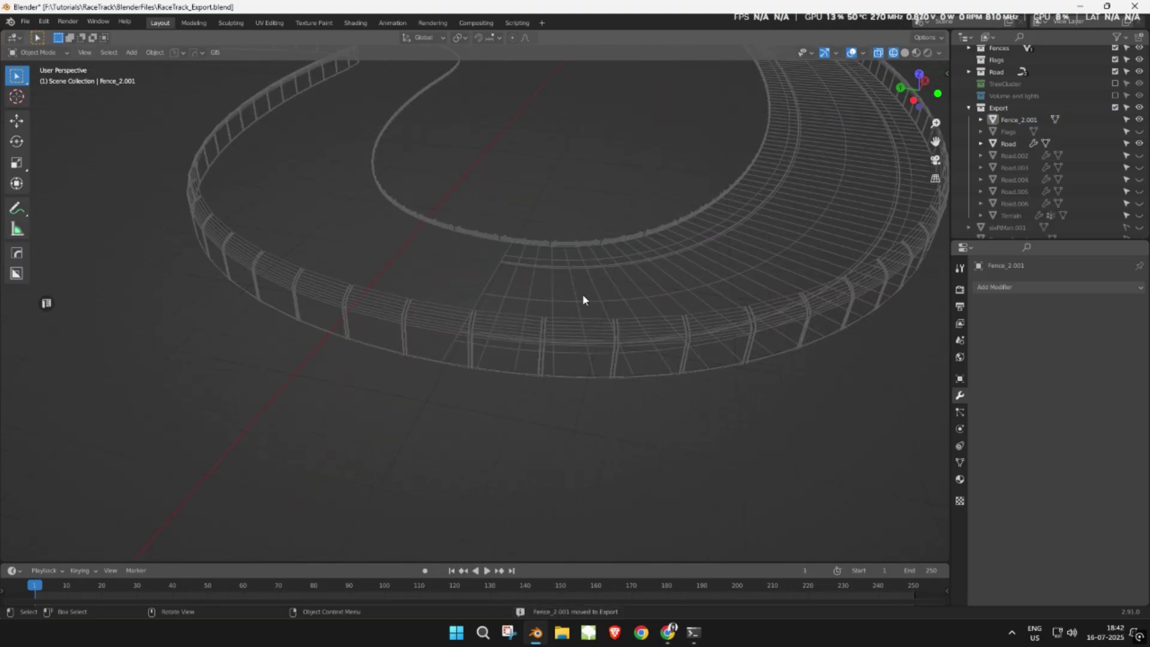
pyautogui.click(548, 329)
pyautogui.press('h')
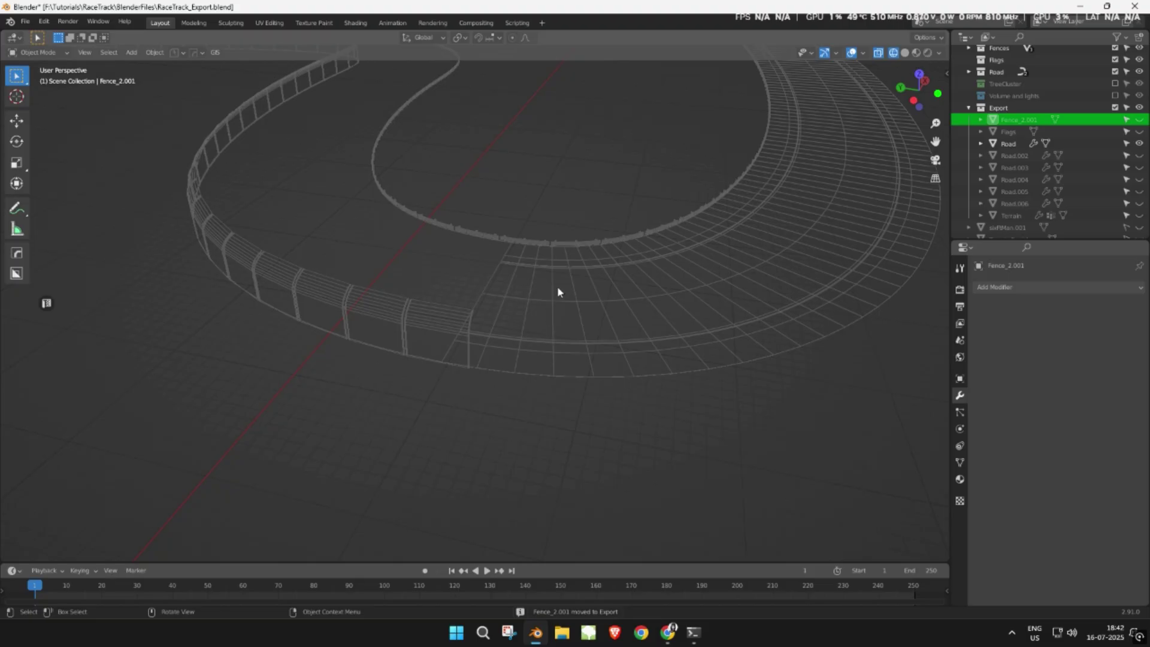
pyautogui.click(558, 286)
pyautogui.press('h')
# Move the separated inner fence piece Fence_3.001 into the Export collection
pyautogui.click(576, 240)
pyautogui.rightClick(577, 242)
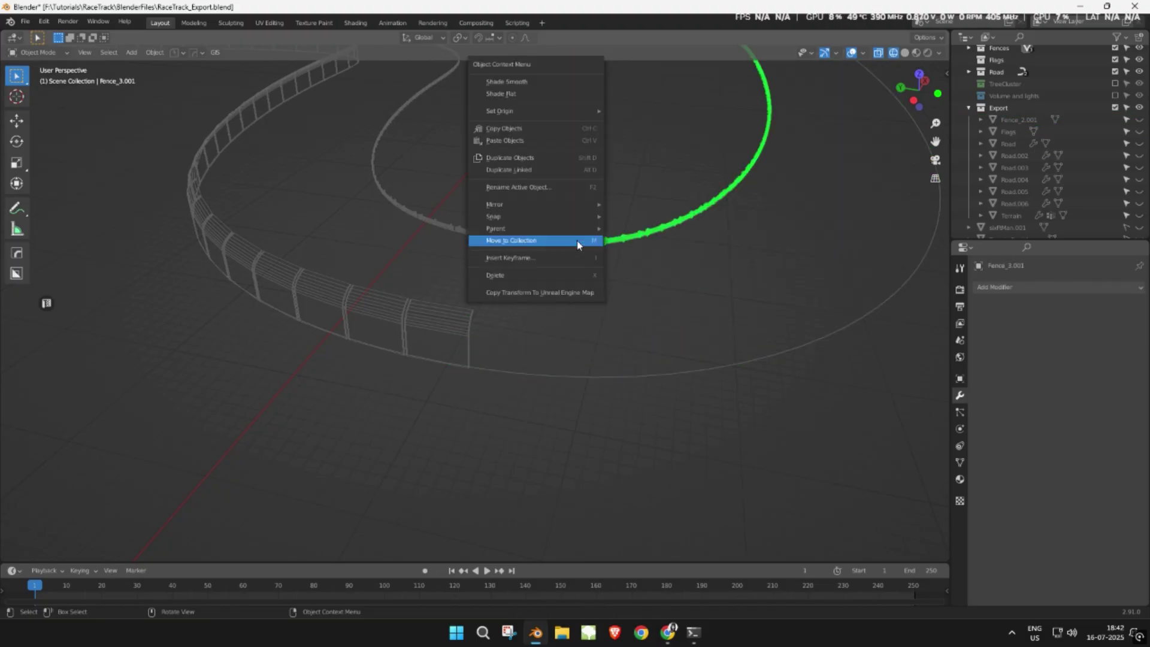
pyautogui.click(576, 242)
pyautogui.click(569, 244)
# Select all linked inner fence panels alongside Road.002 and separate that stretch into its own object
pyautogui.moveTo(575, 249); pyautogui.dragTo(831, 266, button='middle')
pyautogui.click(832, 266)
pyautogui.press('Tab')
pyautogui.press('Tab')
pyautogui.click(541, 266)
pyautogui.moveTo(541, 266); pyautogui.dragTo(360, 308, button='middle')
pyautogui.press('Tab')
pyautogui.scroll(3, 477, 186)
pyautogui.scroll(-4, 477, 186)
pyautogui.hotkey('ctrl', 'l')
pyautogui.press('p')
pyautogui.press('Tab')
# Move the separated inner fence stretch beside Road.002 into the Export collection
pyautogui.click(663, 295)
pyautogui.press('m')
pyautogui.click(665, 291)
# Circle-select the outer fence Fence_2 alongside Road.002, extend to linked geometry and separate that stretch
pyautogui.press('Tab')
pyautogui.click(702, 331)
pyautogui.scroll(7, 714, 312)
pyautogui.moveTo(711, 336); pyautogui.dragTo(662, 470)
pyautogui.scroll(-11, 809, 375)
pyautogui.hotkey('ctrl', 'l')
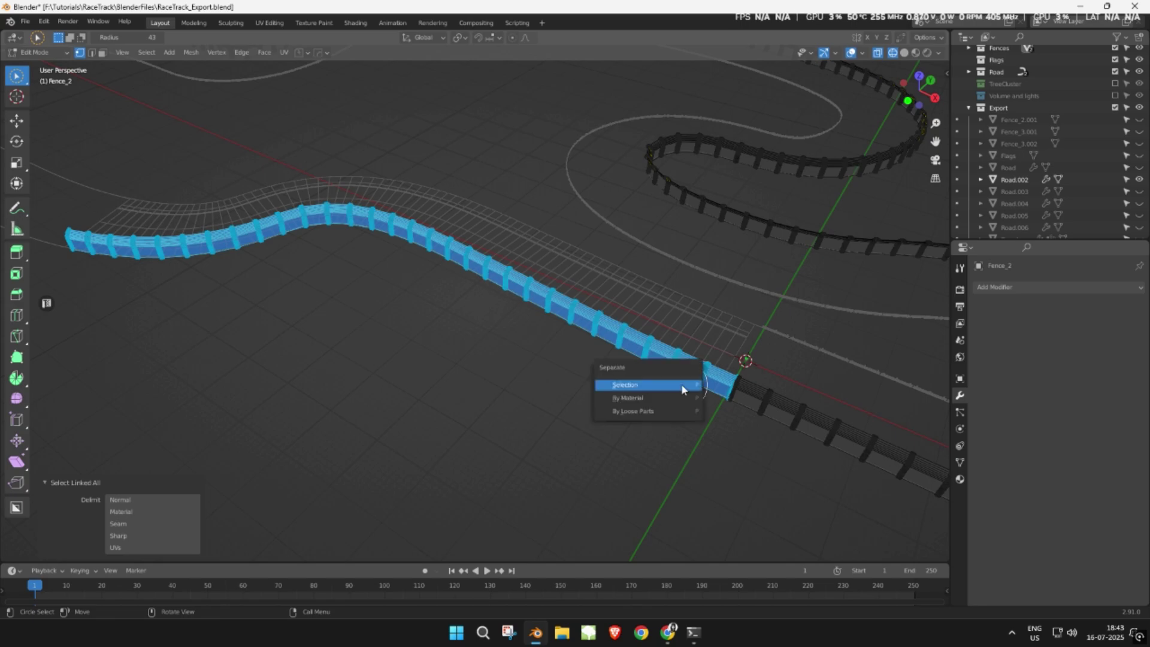
pyautogui.press('p')
pyautogui.press('Tab')
# Move the separated outer fence stretch beside Road.002 into the Export collection and hide it
pyautogui.press('m')
pyautogui.click(621, 289)
pyautogui.press('h')
# Circle-select the inner fence alongside Road.003, extend to linked geometry and separate that stretch into its own object
pyautogui.moveTo(621, 289); pyautogui.dragTo(480, 287, button='middle')
pyautogui.click(472, 222)
pyautogui.press('Tab')
pyautogui.keyDown('shift'); pyautogui.moveTo(329, 315); pyautogui.dragTo(650, 270); pyautogui.keyUp('shift')
pyautogui.scroll(-15, 495, 295)
pyautogui.hotkey('ctrl', 'l')
pyautogui.press('p')
pyautogui.press('Tab')
# Move the separated inner fence piece Fence_3.003 into the Export collection and hide it
pyautogui.click(671, 270)
pyautogui.press('m')
pyautogui.click(653, 313)
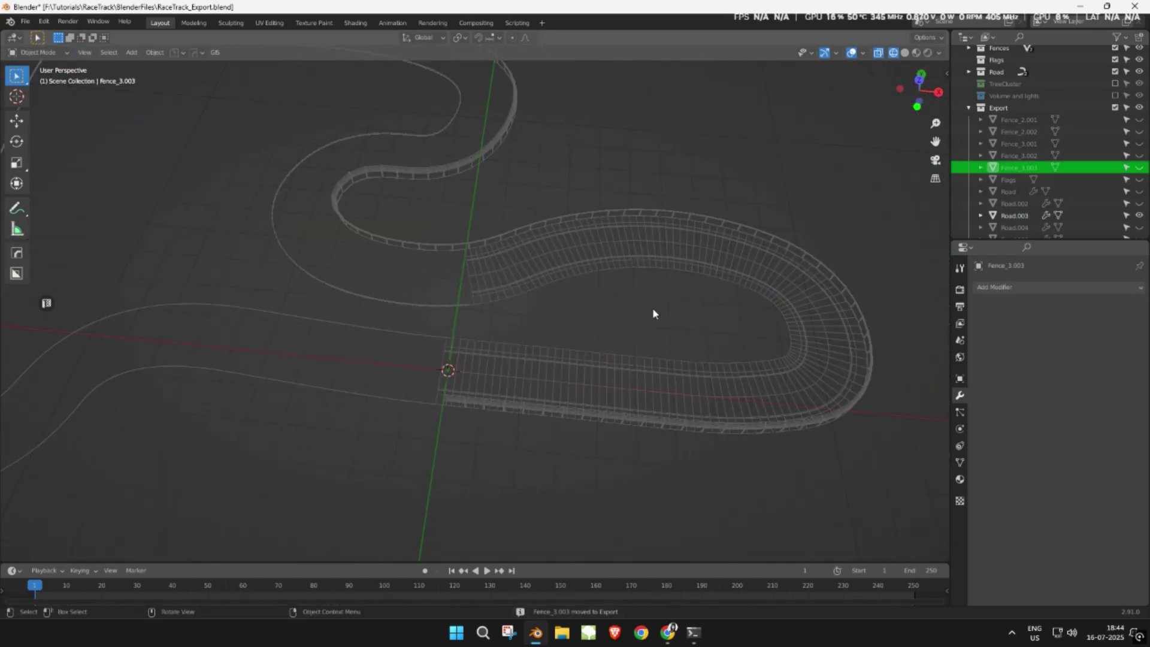
pyautogui.press('h')
# Select the linked outer fence panels alongside Road.003 and separate them into their own object
pyautogui.click(487, 242)
pyautogui.press('Tab')
pyautogui.moveTo(459, 290); pyautogui.dragTo(678, 226)
pyautogui.hotkey('ctrl', 'l')
pyautogui.press('p')
pyautogui.press('Tab')
# Move the separated outer fence stretch beside Road.003 into the Export collection and hide it
pyautogui.press('g')
pyautogui.rightClick(556, 230)
pyautogui.press('m')
pyautogui.click(602, 254)
pyautogui.press('h')
# Separate the fence stretch along one side of the next road section and move it to the Export collection
pyautogui.scroll(-8, 514, 318)
pyautogui.click(1139, 191)
pyautogui.click(639, 336)
pyautogui.press('Tab')
pyautogui.press('c')
pyautogui.keyDown('shift'); pyautogui.moveTo(671, 302); pyautogui.dragTo(577, 351, button='middle'); pyautogui.keyUp('shift')
pyautogui.moveTo(634, 335)
pyautogui.mouseDown()
pyautogui.moveTo(547, 372)
pyautogui.moveTo(312, 269)
pyautogui.mouseUp()
pyautogui.hotkey('ctrl', 'l')
pyautogui.scroll(-6, 546, 372)
pyautogui.press('p')
pyautogui.press('Tab')
pyautogui.press('m')
# Select the linked fence panels along the other side of the same road section and separate them
pyautogui.moveTo(740, 353); pyautogui.dragTo(707, 288)
pyautogui.scroll(-8, 659, 299)
pyautogui.hotkey('ctrl', 'l')
pyautogui.press('p')
pyautogui.click(380, 316)
pyautogui.press('Tab')
# Move the newly separated opposite-side fence stretch into the Export collection and hide it
pyautogui.press('m')
pyautogui.click(675, 249)
pyautogui.press('h')
# Enter Edit Mode on the fence beside the following road section and select complete linked panels at one end
pyautogui.moveTo(675, 249); pyautogui.dragTo(733, 271, button='middle')
pyautogui.click(734, 271)
pyautogui.scroll(4, 554, 278)
pyautogui.scroll(-4, 516, 267)
pyautogui.moveTo(555, 277); pyautogui.dragTo(555, 308, button='middle')
pyautogui.scroll(1, 1137, 111)
pyautogui.scroll(-1, 578, 252)
pyautogui.click(577, 251)
pyautogui.press('Tab')
pyautogui.scroll(6, 554, 307)
pyautogui.moveTo(554, 308); pyautogui.dragTo(627, 294)
pyautogui.hotkey('ctrl', 'l')
# Extend the fence selection over the whole road section with linked geometry and separate it into its own object
pyautogui.moveTo(695, 372)
pyautogui.mouseDown()
pyautogui.moveTo(289, 113)
pyautogui.moveTo(349, 107)
pyautogui.mouseUp()
pyautogui.hotkey('ctrl', 'l')
pyautogui.moveTo(577, 282); pyautogui.dragTo(726, 424, button='middle')
pyautogui.hotkey('ctrl', 'l')
pyautogui.press('p')
pyautogui.press('s')
pyautogui.press('Tab')
# Hide the separated fence piece and select the remaining inner fence Fence_3
pyautogui.scroll(-8, 686, 295)
pyautogui.click(275, 324)
pyautogui.press('h')
pyautogui.scroll(4, 1117, 82)
pyautogui.click(770, 310)
pyautogui.scroll(-3, 769, 309)
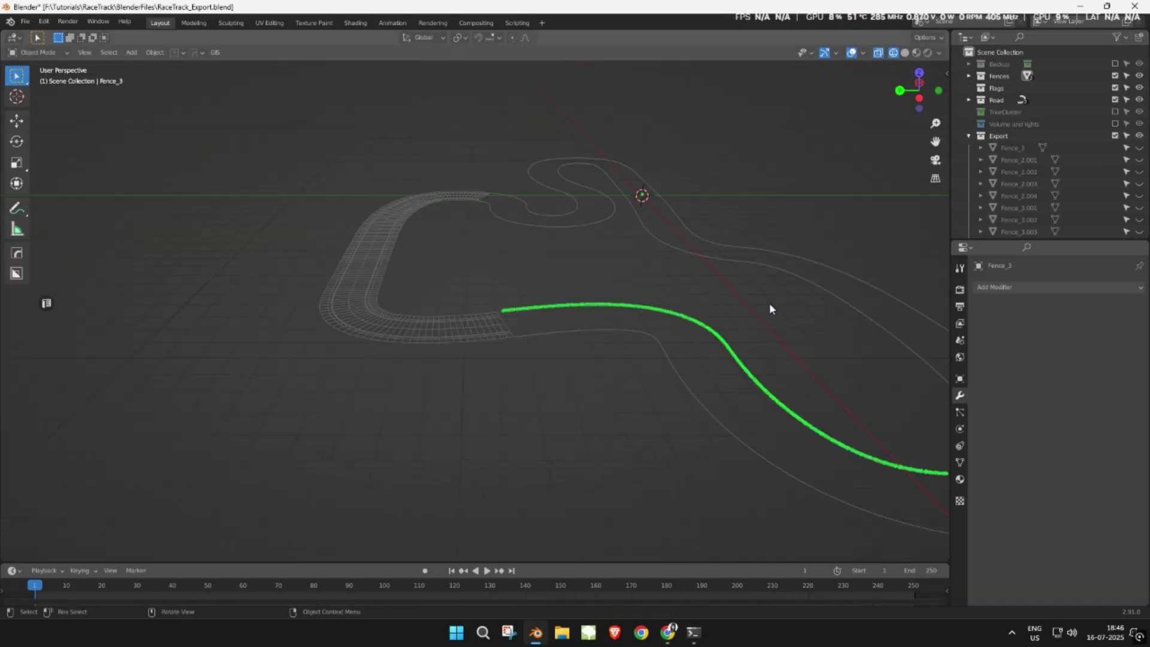
# Show the outer fence Fence_2 from the Export collection and select it
pyautogui.scroll(2, 769, 309)
pyautogui.scroll(-4, 1136, 152)
pyautogui.scroll(1, 1140, 82)
pyautogui.moveTo(1138, 88)
pyautogui.mouseDown()
pyautogui.moveTo(1138, 76)
pyautogui.moveTo(1138, 100)
pyautogui.mouseUp()
pyautogui.click(1019, 76)
pyautogui.moveTo(491, 384); pyautogui.dragTo(541, 401, button='middle')
# Enter Edit Mode on Fence_2 and select the complete linked panel at the end of the visible road section
pyautogui.press('Tab')
pyautogui.scroll(12, 433, 356)
pyautogui.moveTo(467, 208); pyautogui.dragTo(462, 206)
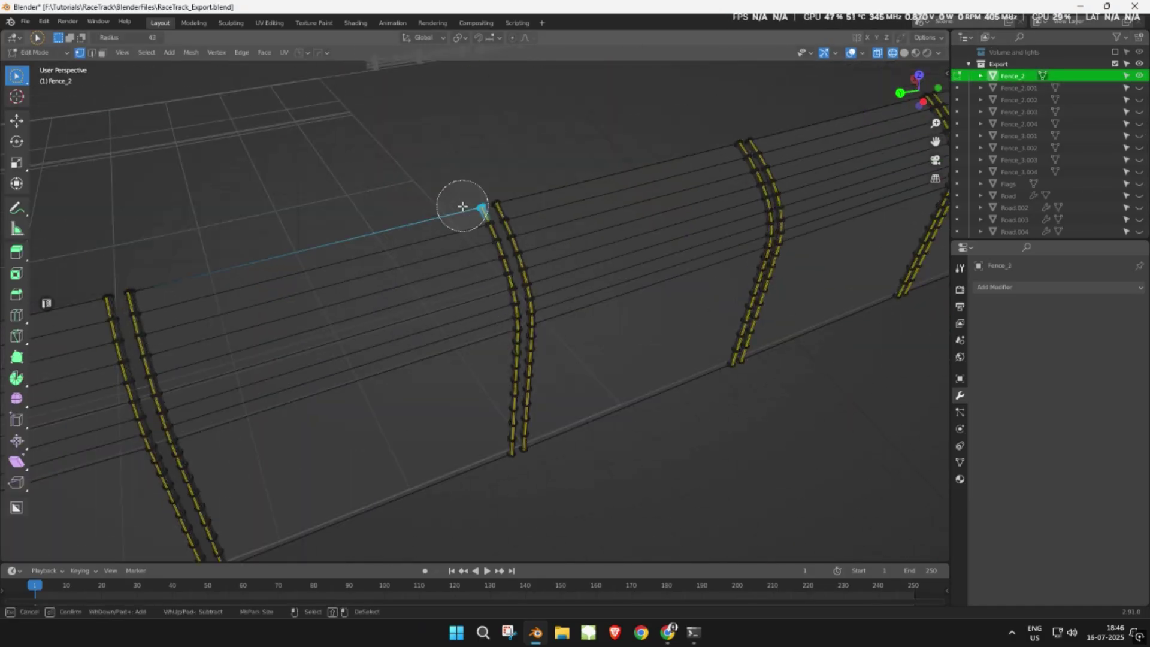
pyautogui.press('Escape')
pyautogui.hotkey('ctrl', 'l')
pyautogui.scroll(-8, 383, 269)
# Circle-select the other outer fence panels along the road section and separate them into their own object
pyautogui.press('c')
pyautogui.scroll(-3, 328, 323)
pyautogui.moveTo(455, 309); pyautogui.dragTo(383, 84)
pyautogui.press('Escape')
pyautogui.press('p')
pyautogui.press('s')
pyautogui.press('Tab')
# Select the remaining outer and inner fence pieces, move them to the Export collection and hide them
pyautogui.scroll(4, 435, 314)
pyautogui.click(527, 279)
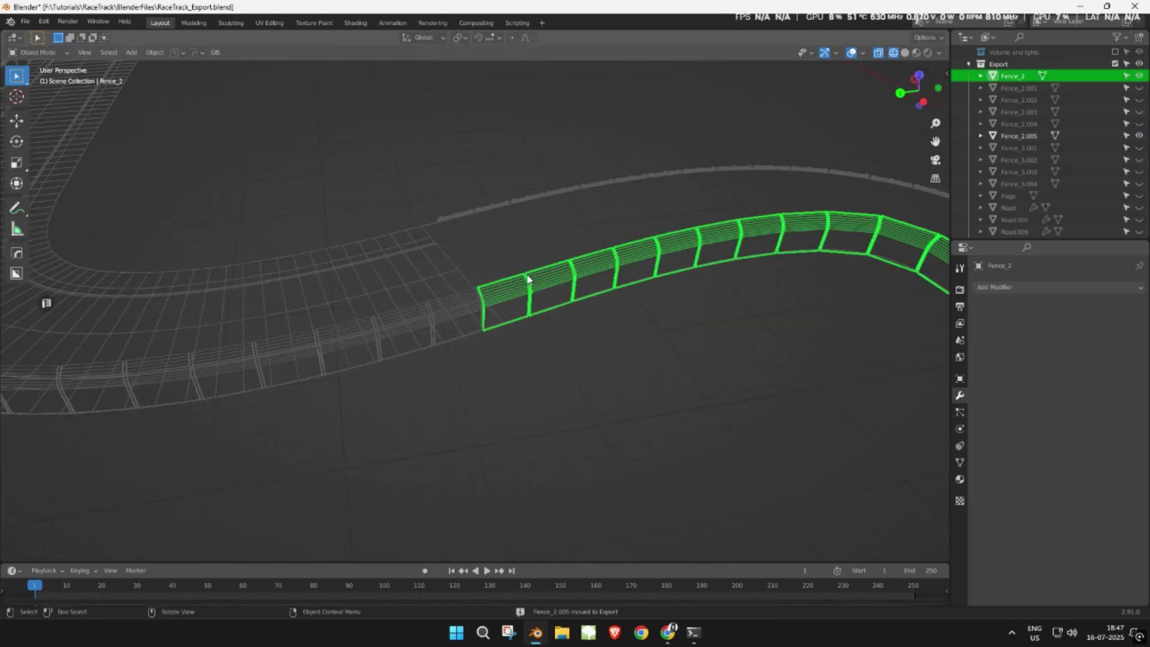
pyautogui.keyDown('shift'); pyautogui.click(501, 238); pyautogui.keyUp('shift')
pyautogui.press('g')
pyautogui.press('Escape')
pyautogui.press('m')
pyautogui.press('h')
# Deselect everything and save the Blender file
pyautogui.scroll(-6, 448, 280)
pyautogui.moveTo(447, 280); pyautogui.dragTo(721, 233, button='middle')
pyautogui.click(659, 324)
pyautogui.hotkey('ctrl', 's')
# Collapse the Export collection, expand the Road collection and select its InnerRing curve
pyautogui.scroll(2, 1020, 197)
pyautogui.click(969, 119)
pyautogui.click(968, 100)
pyautogui.click(1014, 112)
# Set the origin of all visible objects at once and save the file
pyautogui.hotkey('alt', 'a')
pyautogui.press('a')
pyautogui.click(155, 52)
pyautogui.moveTo(192, 78)
pyautogui.click(311, 104)
pyautogui.hotkey('alt', 'a')
pyautogui.hotkey('ctrl', 's')
# Add a 2 m cube at the world origin
pyautogui.moveTo(359, 150); pyautogui.dragTo(527, 251, button='middle')
pyautogui.hotkey('shift', 'a')
pyautogui.moveTo(560, 320)
pyautogui.click(601, 42)
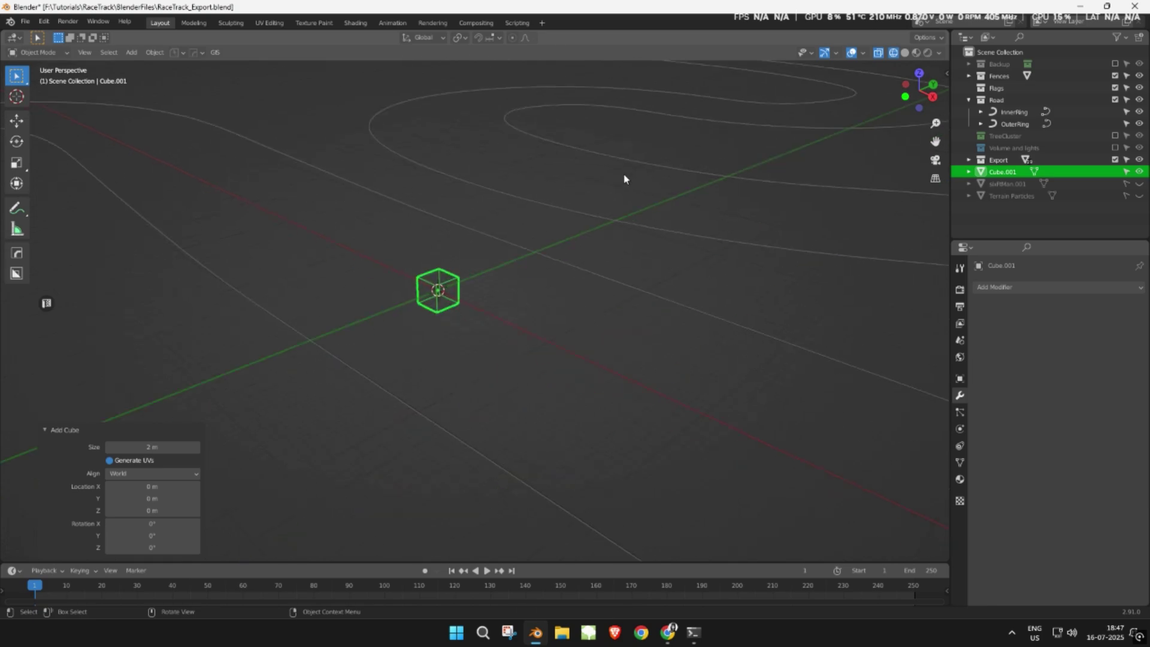
# Stretch the new cube's mesh taller along the Z axis in Edit Mode
pyautogui.press('Tab')
pyautogui.press('s')
pyautogui.press('z')
pyautogui.click(409, 210)
# Move the cube's mesh up along Z until its base rests level with the world origin
pyautogui.press('KP_1')
pyautogui.scroll(4, 659, 326)
pyautogui.press('g')
pyautogui.press('z')
pyautogui.keyDown('ctrl'); pyautogui.click(667, 242); pyautogui.keyUp('ctrl')
pyautogui.scroll(5, 667, 242)
pyautogui.press('g')
pyautogui.press('z')
pyautogui.click(691, 300)
# Widen the cube's mesh along X into a flat wall panel
pyautogui.press('KP_7')
pyautogui.scroll(-12, 554, 441)
pyautogui.keyDown('shift'); pyautogui.moveTo(555, 441); pyautogui.dragTo(572, 251, button='middle'); pyautogui.keyUp('shift')
pyautogui.scroll(7, 572, 251)
pyautogui.press('s')
pyautogui.press('x')
pyautogui.click(702, 405)
# Add evenly spaced vertical loop cuts across the wall panel and return to Object Mode
pyautogui.moveTo(702, 406); pyautogui.dragTo(362, 328, button='middle')
pyautogui.hotkey('ctrl', 'r')
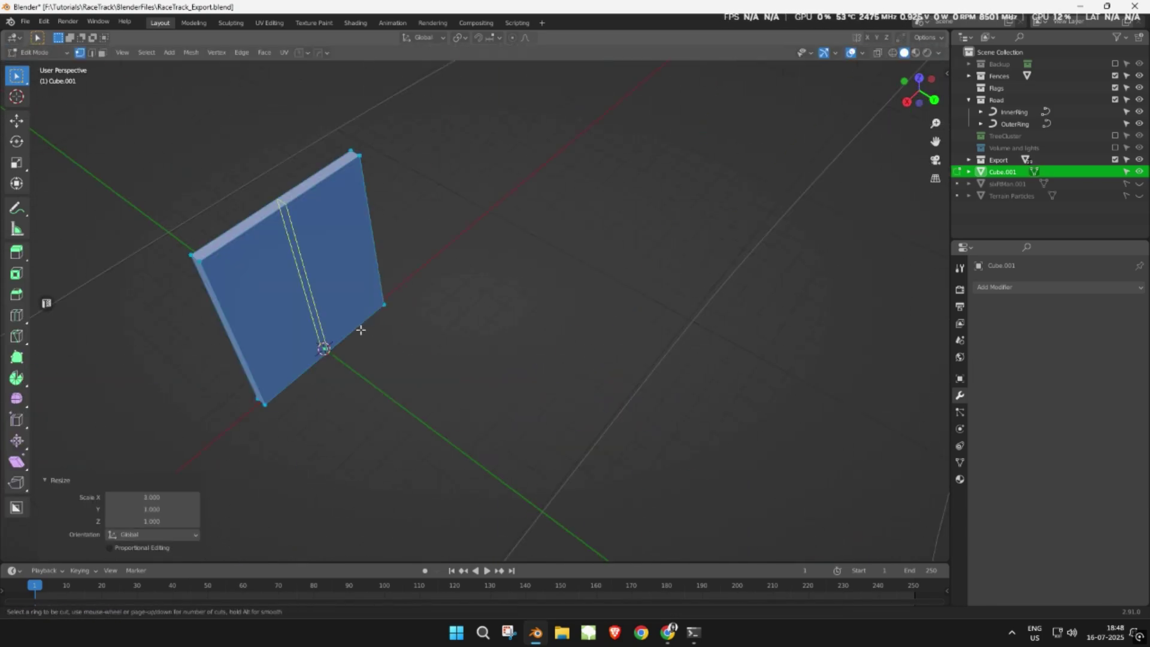
pyautogui.scroll(1, 361, 328)
pyautogui.click(362, 329)
pyautogui.press('a')
pyautogui.press('s')
pyautogui.rightClick(487, 275)
pyautogui.press('Tab')
pyautogui.press('Tab')
pyautogui.press('Tab')
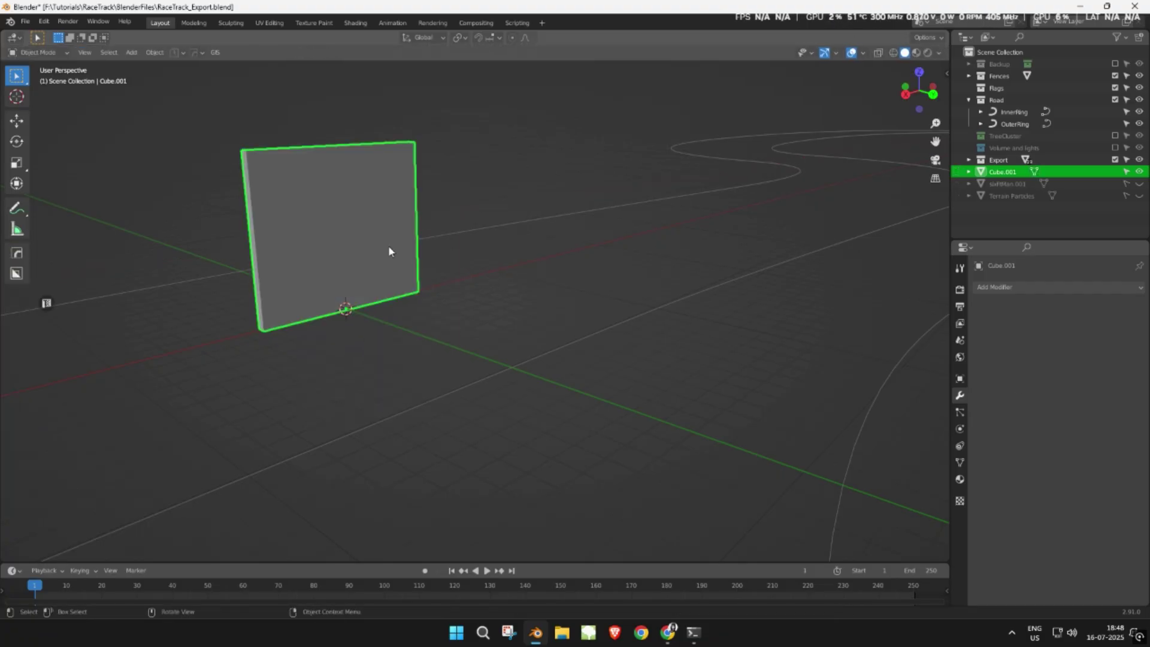
# Rename the panel Collidor and move sixFtMan.001 and Terrain Particles into the Backup collection
pyautogui.press('F2')
pyautogui.click(1024, 185)
pyautogui.keyDown('shift'); pyautogui.click(1026, 198); pyautogui.keyUp('shift')
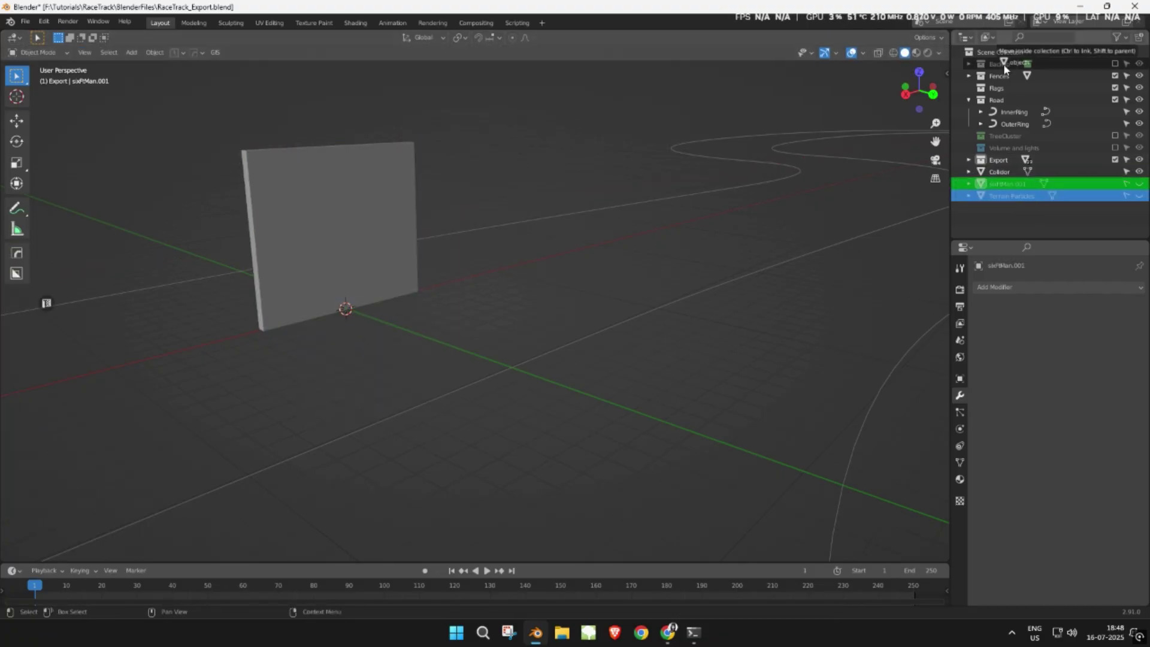
pyautogui.moveTo(1012, 77); pyautogui.dragTo(1008, 65)
# Give the Collidor object a new material named Collidor with a green base color
pyautogui.click(1002, 172)
pyautogui.click(960, 479)
pyautogui.click(1049, 338)
pyautogui.doubleClick(1017, 290)
pyautogui.write('Collidor')
pyautogui.click(1078, 462)
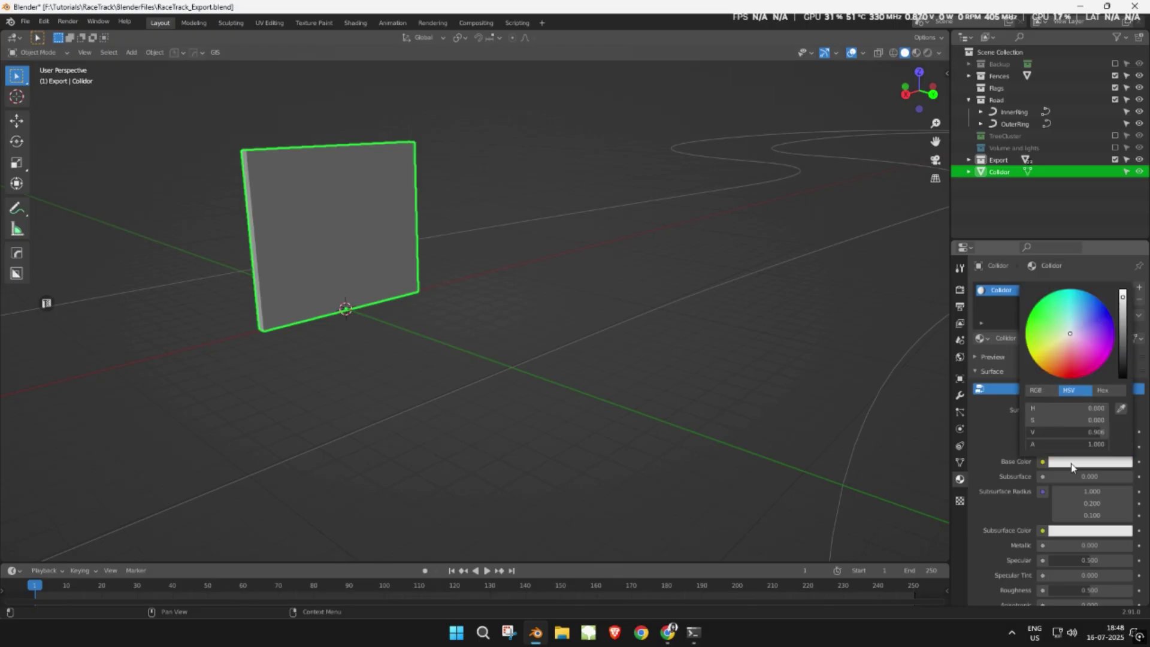
pyautogui.click(1038, 316)
# Make the Collidor material see-through with alpha about 0.37 and Alpha Blend mode, then save the file
pyautogui.click(915, 52)
pyautogui.scroll(-10, 1090, 449)
pyautogui.moveTo(1126, 410); pyautogui.dragTo(1069, 410)
pyautogui.moveTo(1105, 542)
pyautogui.mouseDown()
pyautogui.moveTo(1091, 505)
pyautogui.moveTo(1091, 576)
pyautogui.mouseUp()
pyautogui.scroll(-2, 1124, 554)
pyautogui.hotkey('ctrl', 's')
# Add an Array modifier to Collidor and raise its count to repeat the panel in a row
pyautogui.moveTo(455, 300); pyautogui.dragTo(647, 287, button='middle')
pyautogui.click(371, 275)
pyautogui.click(959, 395)
pyautogui.click(1006, 288)
pyautogui.click(850, 318)
pyautogui.moveTo(1083, 367); pyautogui.dragTo(1126, 367)
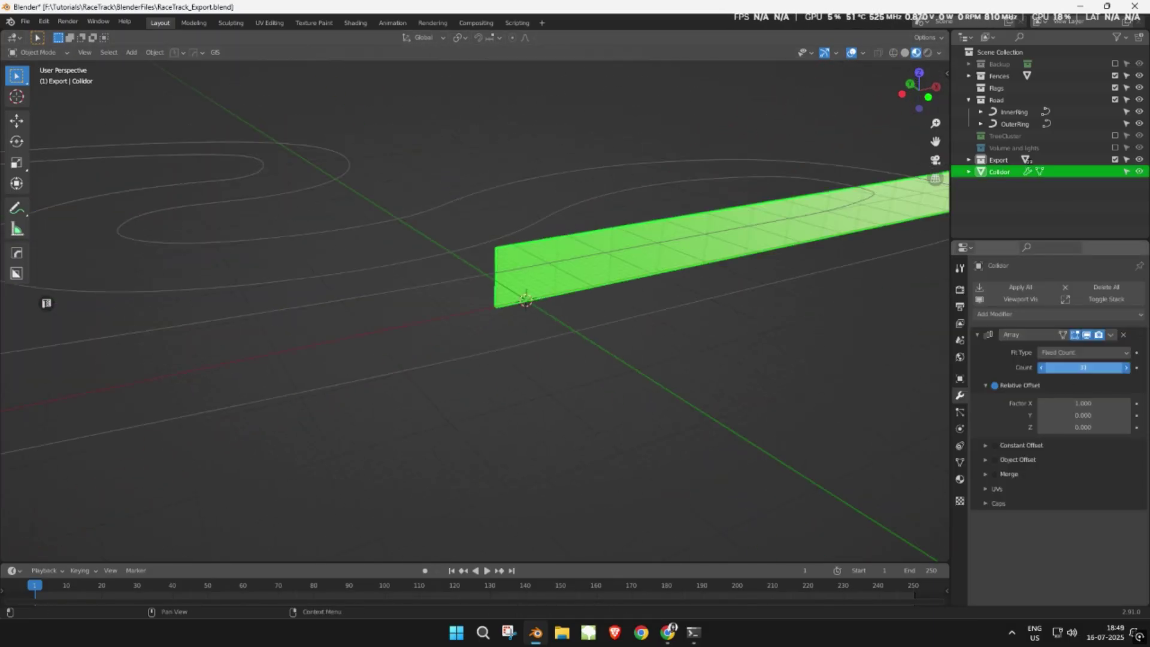
pyautogui.moveTo(599, 299); pyautogui.dragTo(659, 288, button='middle')
# Add a Curve modifier to Collidor with InnerRing as the curve object
pyautogui.click(1000, 313)
pyautogui.click(999, 375)
pyautogui.click(1072, 537)
pyautogui.click(1026, 415)
# Raise the array count and slightly scale Collidor so the wall follows the whole inner ring
pyautogui.moveTo(419, 282); pyautogui.dragTo(745, 374, button='middle')
pyautogui.moveTo(1083, 367); pyautogui.dragTo(1126, 367)
pyautogui.scroll(5, 765, 367)
pyautogui.press('s')
pyautogui.click(713, 364)
pyautogui.moveTo(713, 364); pyautogui.dragTo(694, 297, button='middle')
pyautogui.click(695, 297)
pyautogui.scroll(-3, 693, 292)
pyautogui.click(693, 291)
pyautogui.click(977, 334)
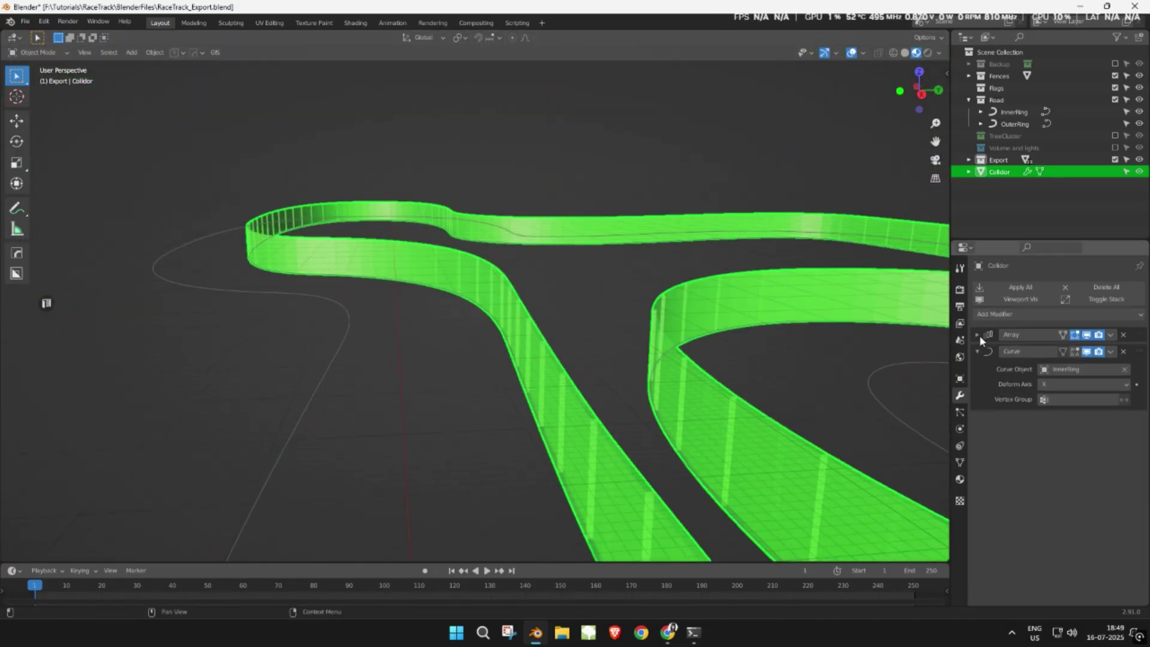
# Rename the wall Collidor_Inner and duplicate it in place
pyautogui.write('Inner')
pyautogui.press('Return')
pyautogui.hotkey('shift', 'd')
pyautogui.rightClick(293, 279)
# Set OuterRing as the curve object of the duplicated wall's Curve modifier
pyautogui.click(1083, 370)
pyautogui.click(1060, 403)
pyautogui.moveTo(384, 326); pyautogui.dragTo(596, 365, button='middle')
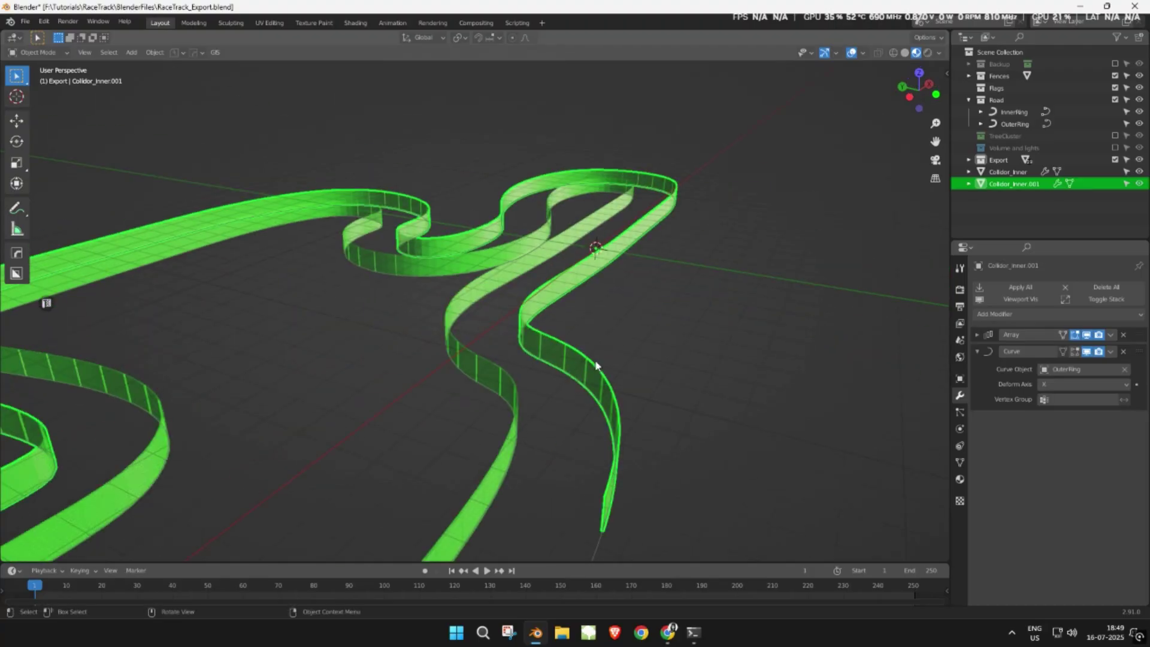
# Raise the duplicate's array count and scale it slightly so the wall closes around the outer ring
pyautogui.click(978, 335)
pyautogui.moveTo(1079, 368); pyautogui.dragTo(1113, 368)
pyautogui.moveTo(899, 509); pyautogui.dragTo(928, 431, button='middle')
pyautogui.scroll(-3, 928, 431)
pyautogui.click(1126, 368)
pyautogui.press('s')
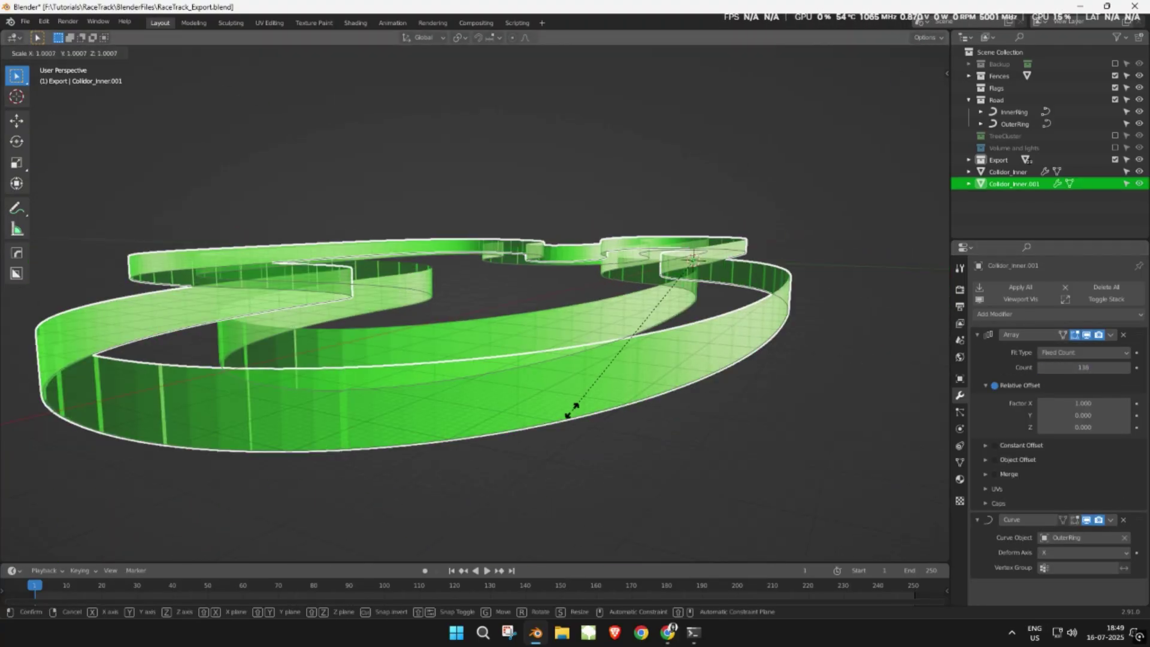
pyautogui.click(570, 411)
pyautogui.moveTo(570, 411); pyautogui.dragTo(549, 446, button='middle')
pyautogui.click(549, 446)
pyautogui.scroll(-1, 549, 447)
# Collapse the duplicate's modifiers and rename it Collidor_Outer
pyautogui.click(978, 334)
pyautogui.click(978, 351)
pyautogui.scroll(-1, 789, 347)
pyautogui.doubleClick(1014, 184)
pyautogui.moveTo(1012, 183); pyautogui.dragTo(1093, 187)
pyautogui.write('Out')
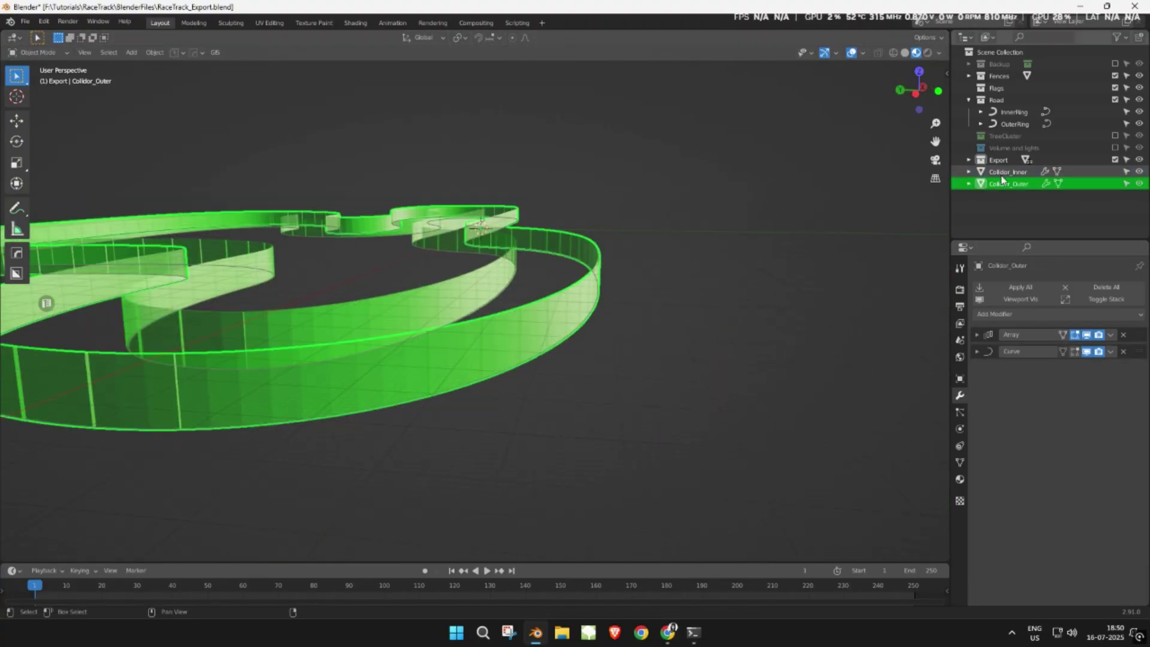
# Move both collider walls into the Export collection and leave only Export enabled among the collections
pyautogui.keyDown('shift'); pyautogui.click(1001, 174); pyautogui.keyUp('shift')
pyautogui.moveTo(1001, 174); pyautogui.dragTo(999, 160)
pyautogui.moveTo(1115, 159); pyautogui.dragTo(1115, 88)
pyautogui.click(1115, 76)
pyautogui.click(1114, 136)
# Switch the viewport to solid shading and give the Export collection a yellow color tag
pyautogui.press('z')
pyautogui.rightClick(956, 136)
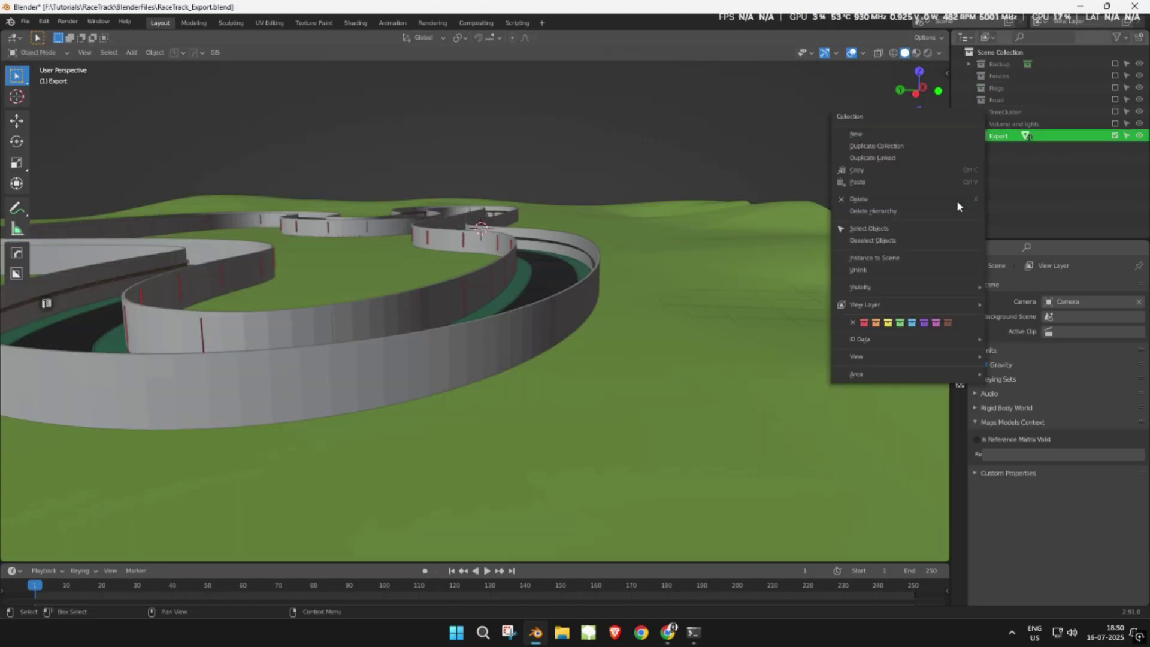
pyautogui.click(887, 324)
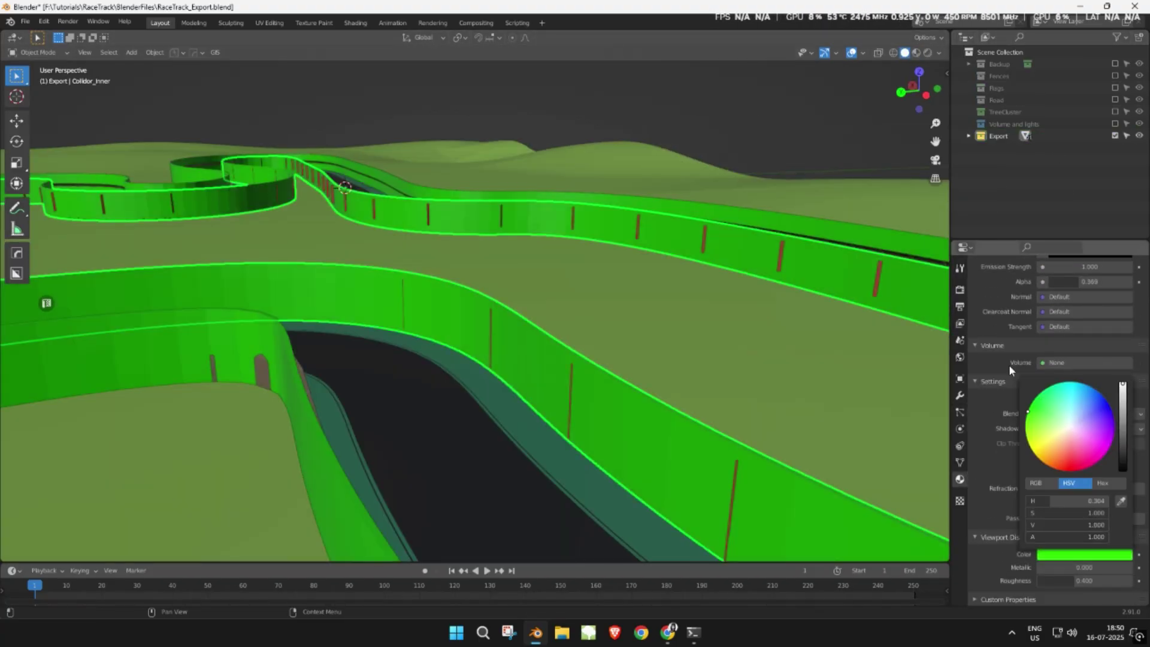
# Show the track in Material Preview and save the file
pyautogui.moveTo(789, 159); pyautogui.dragTo(690, 200, button='middle')
pyautogui.press('z')
pyautogui.click(691, 232)
pyautogui.scroll(4, 677, 246)
pyautogui.moveTo(673, 249)
pyautogui.mouseDown(button='middle')
pyautogui.moveTo(749, 245)
pyautogui.moveTo(711, 258)
pyautogui.mouseUp(button='middle')
pyautogui.hotkey('ctrl', 's')
# Batch rename the fence objects in the Export collection to Fences_00 through Fences_10
pyautogui.scroll(-5, 749, 246)
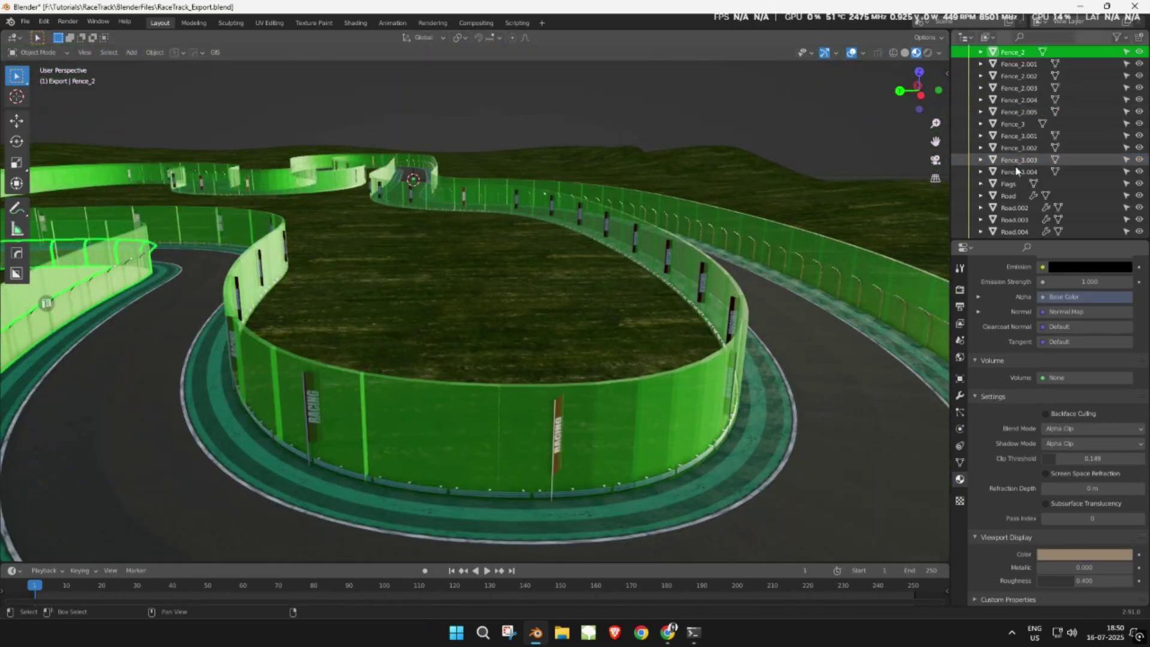
pyautogui.hotkey('ctrl', 'F2')
pyautogui.click(636, 247)
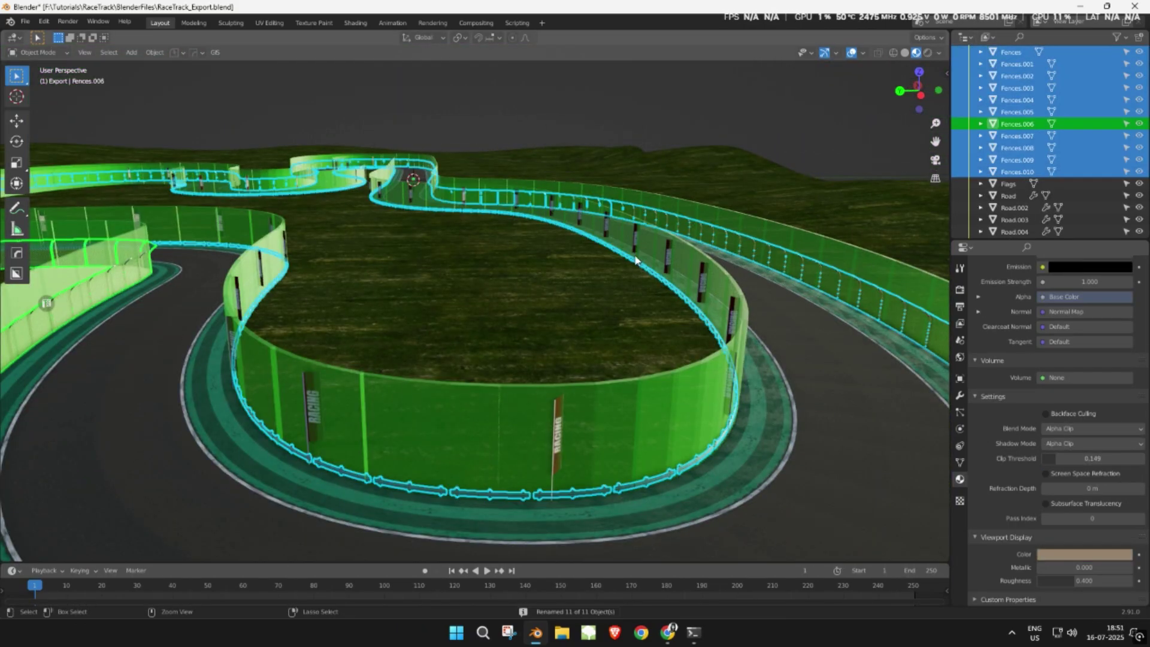
pyautogui.hotkey('ctrl', 'F2')
pyautogui.click(608, 327)
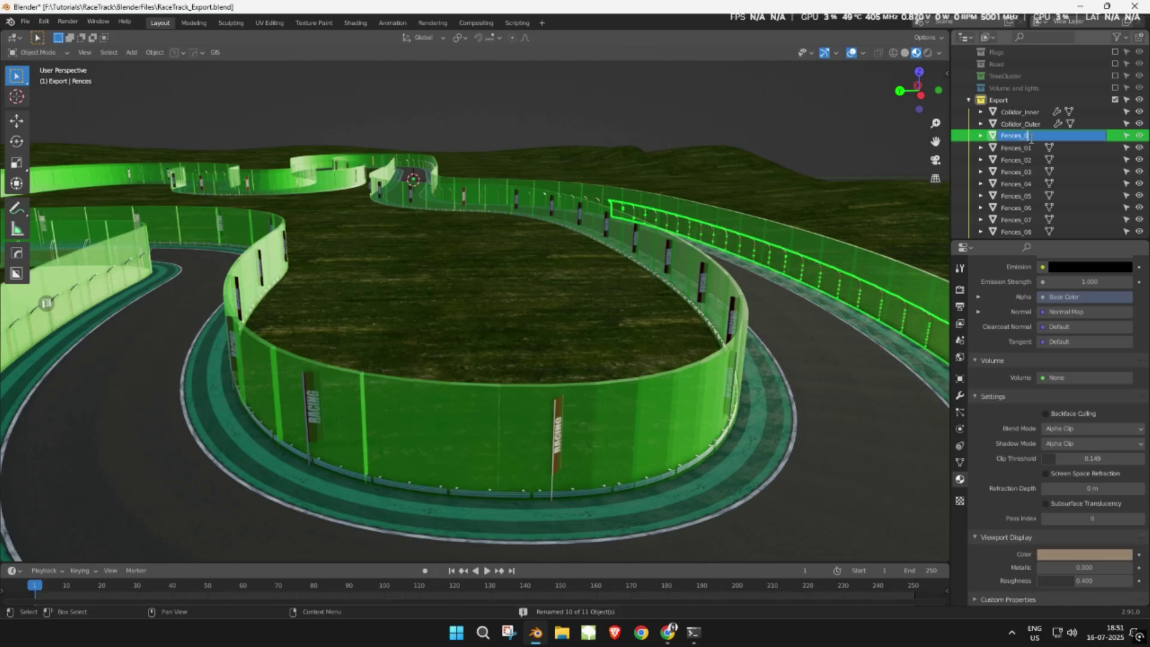
# Select all road pieces and batch rename them to Road_Section_00 through Road_Section_05
pyautogui.click(1008, 155)
pyautogui.keyDown('shift'); pyautogui.click(1014, 216); pyautogui.keyUp('shift')
pyautogui.rightClick(600, 229)
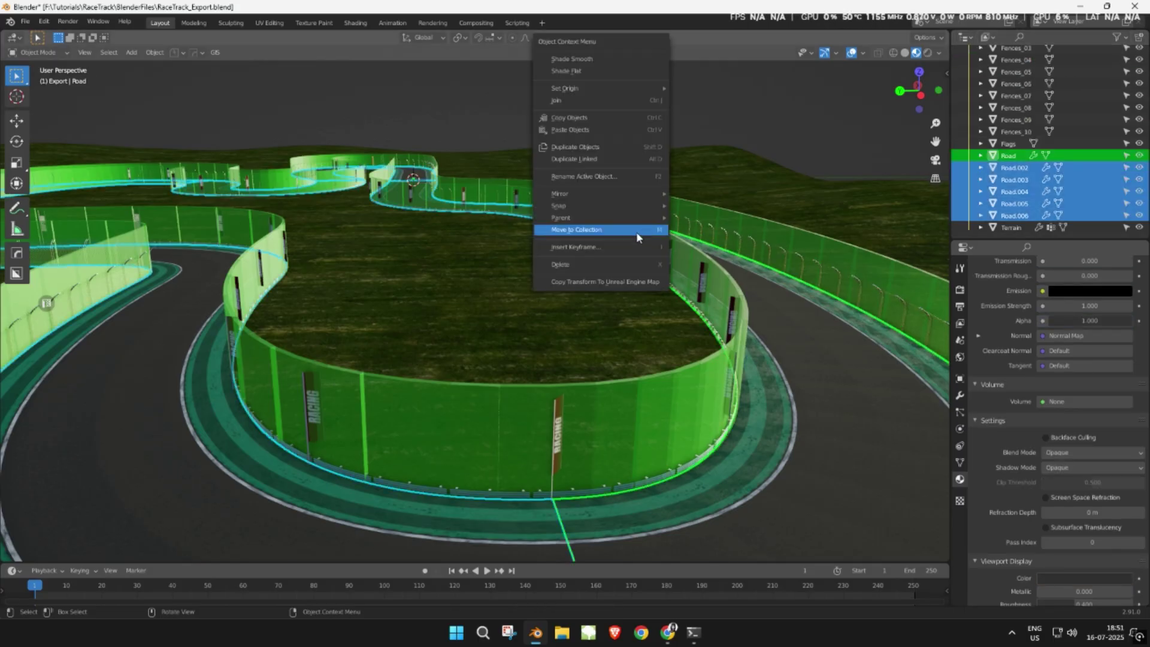
pyautogui.hotkey('ctrl', 'F2')
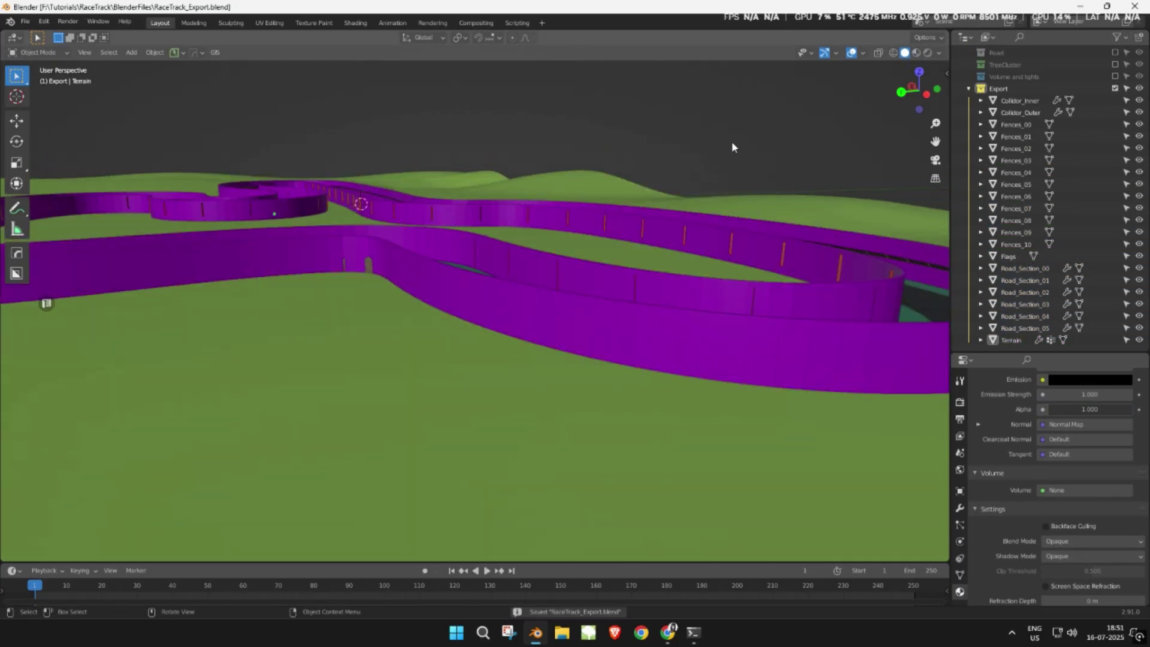
# Switch the viewport to wireframe shading and deselect all objects
pyautogui.click(1013, 100)
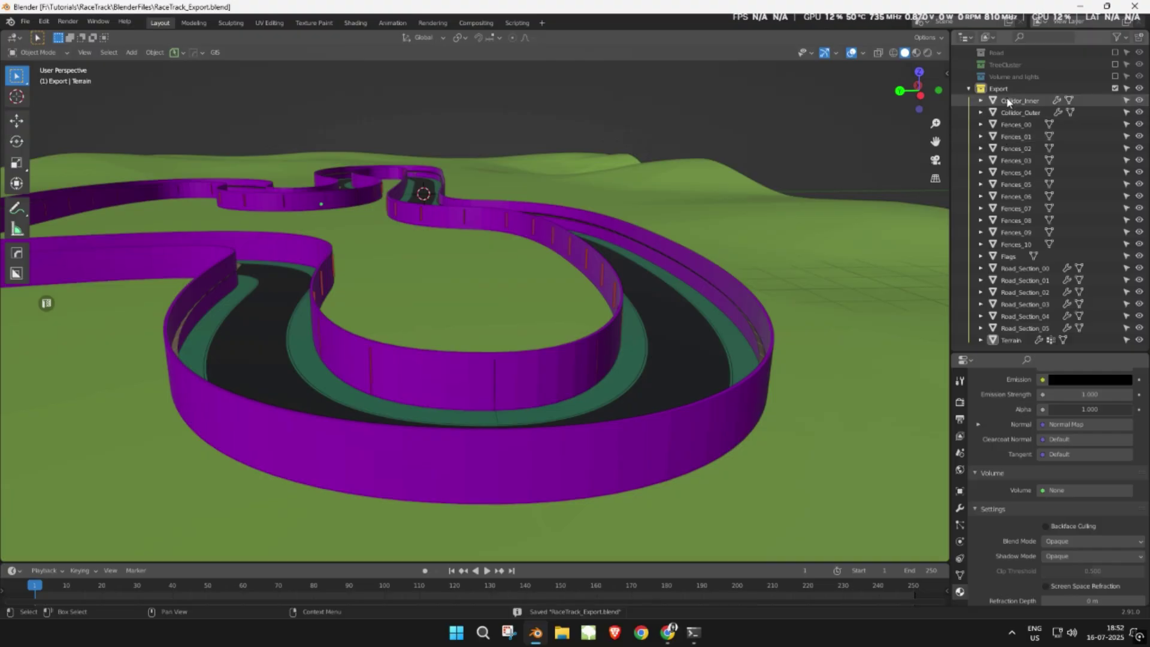
pyautogui.click(1016, 115)
pyautogui.press('a')
pyautogui.moveTo(768, 117); pyautogui.dragTo(413, 204, button='middle')
pyautogui.moveTo(157, 70)
pyautogui.mouseDown(button='middle')
pyautogui.moveTo(414, 156)
pyautogui.moveTo(416, 290)
pyautogui.moveTo(314, 300)
pyautogui.moveTo(427, 293)
pyautogui.mouseUp(button='middle')
pyautogui.hotkey('shift', 'z')
pyautogui.click(875, 147)
# Snap the 3D cursor to the world origin
pyautogui.scroll(2, 700, 228)
pyautogui.moveTo(701, 229); pyautogui.dragTo(448, 244, button='middle')
pyautogui.scroll(5, 748, 250)
pyautogui.moveTo(341, 254); pyautogui.dragTo(446, 272, button='middle')
pyautogui.hotkey('shift', 's')
pyautogui.press('Escape')
pyautogui.hotkey('shift', 's')
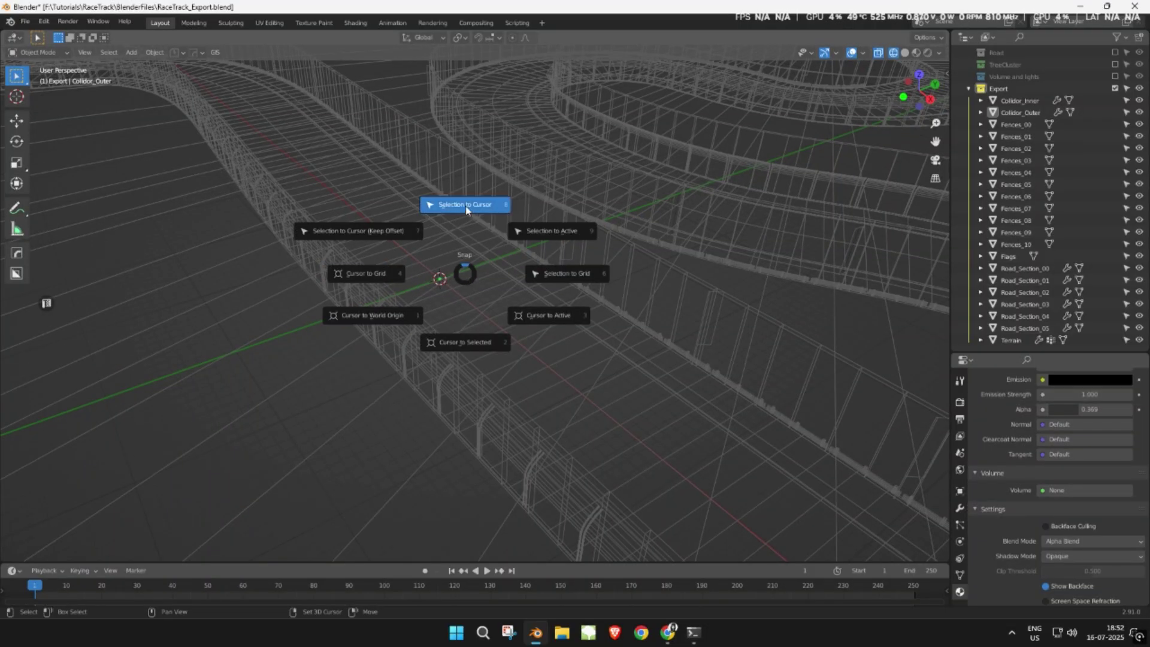
pyautogui.click(409, 329)
# Select all objects and set their origins to the 3D cursor
pyautogui.scroll(-8, 313, 124)
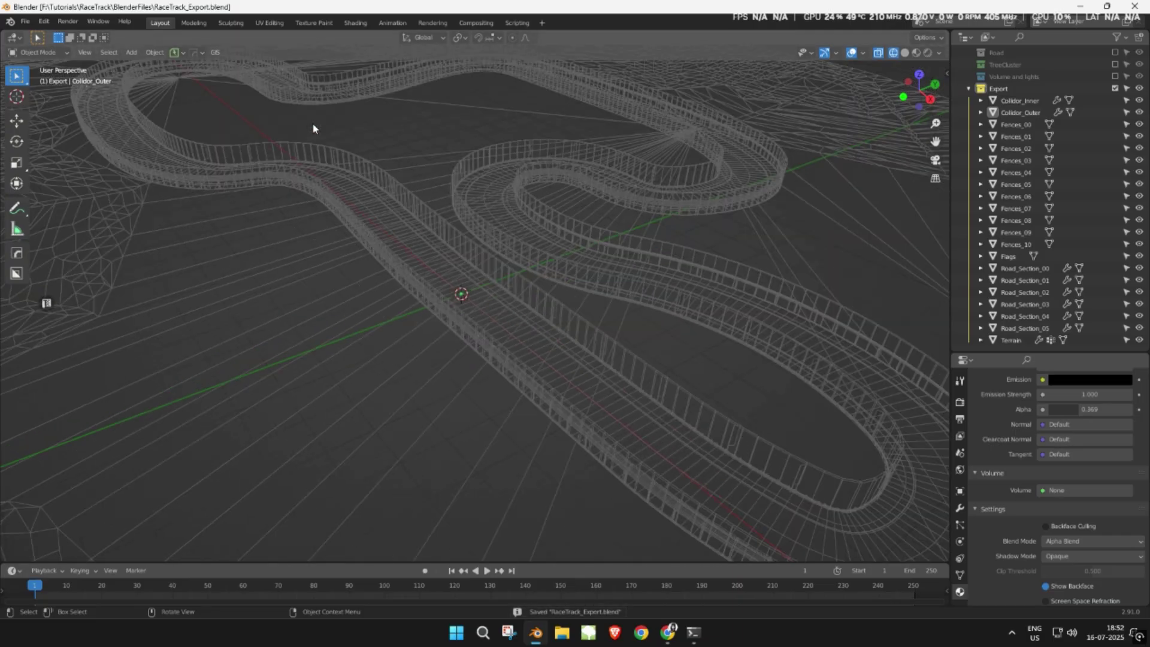
pyautogui.press('a')
pyautogui.click(154, 52)
pyautogui.moveTo(174, 78)
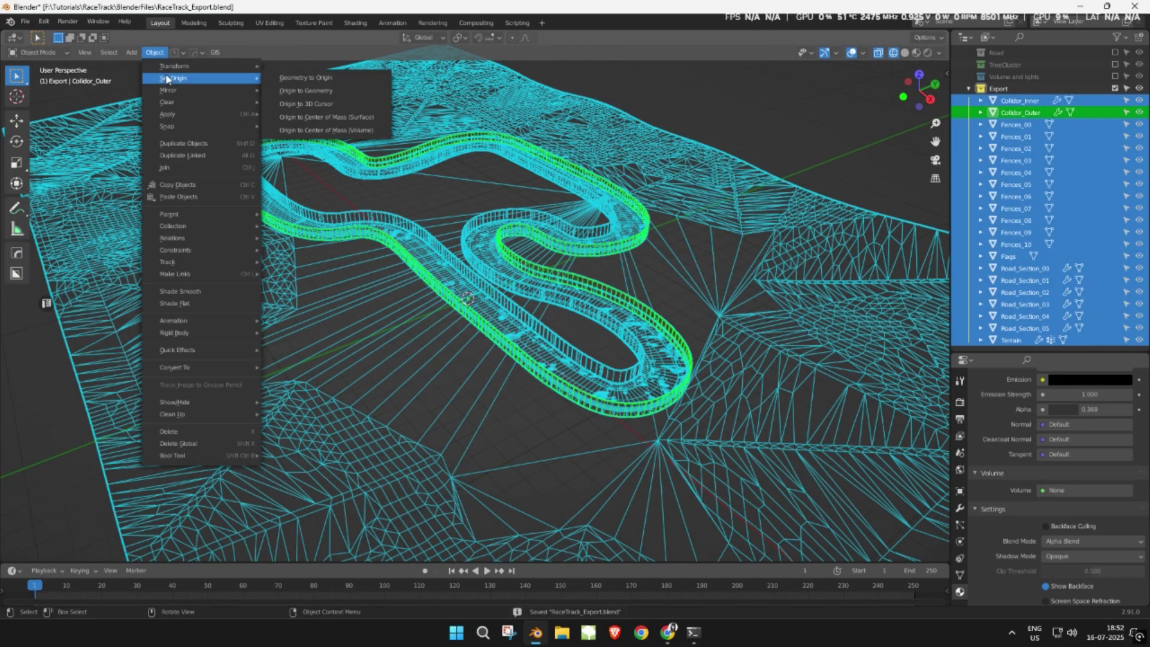
pyautogui.click(326, 103)
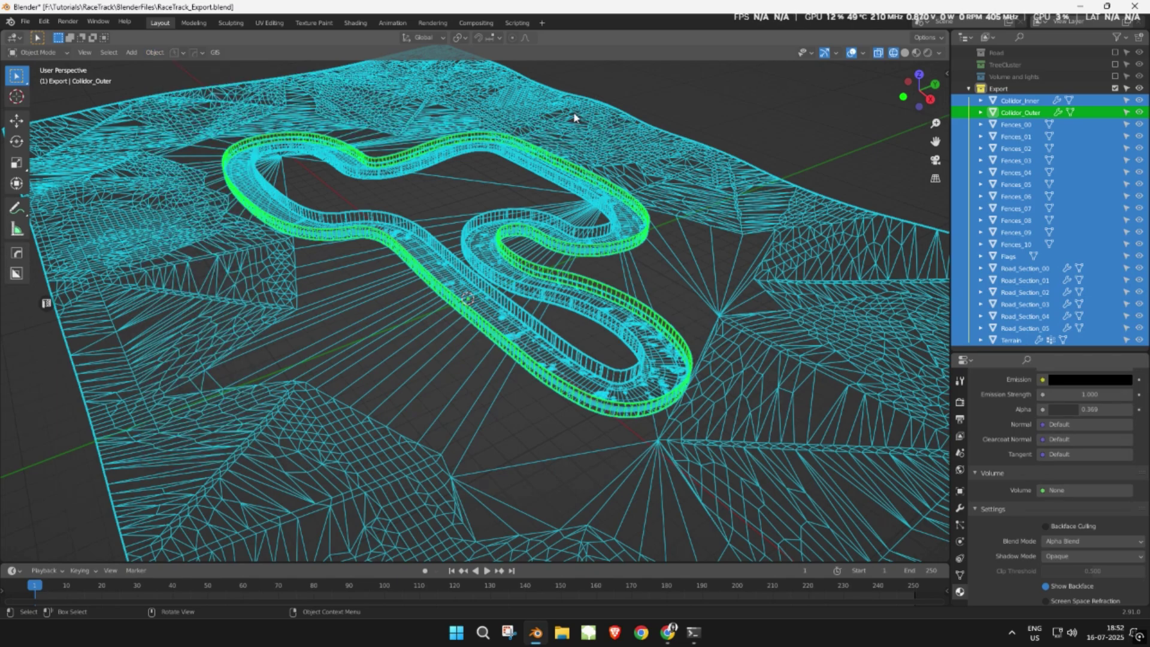
# Deselect everything and return the viewport to solid shading
pyautogui.scroll(4, 573, 111)
pyautogui.moveTo(572, 119); pyautogui.dragTo(552, 185, button='middle')
pyautogui.scroll(2, 553, 185)
pyautogui.click(679, 82)
pyautogui.moveTo(572, 99)
pyautogui.mouseDown(button='middle')
pyautogui.moveTo(487, 96)
pyautogui.moveTo(587, 97)
pyautogui.mouseUp(button='middle')
pyautogui.hotkey('shift', 'z')
pyautogui.scroll(-5, 560, 121)
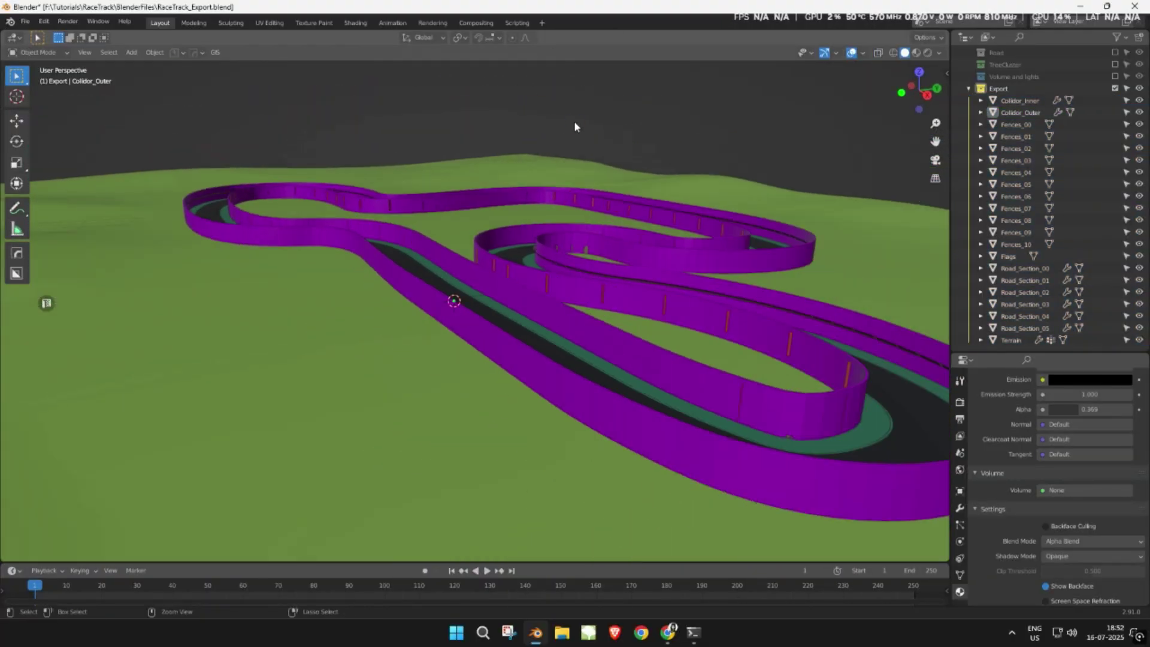
pyautogui.press('a')
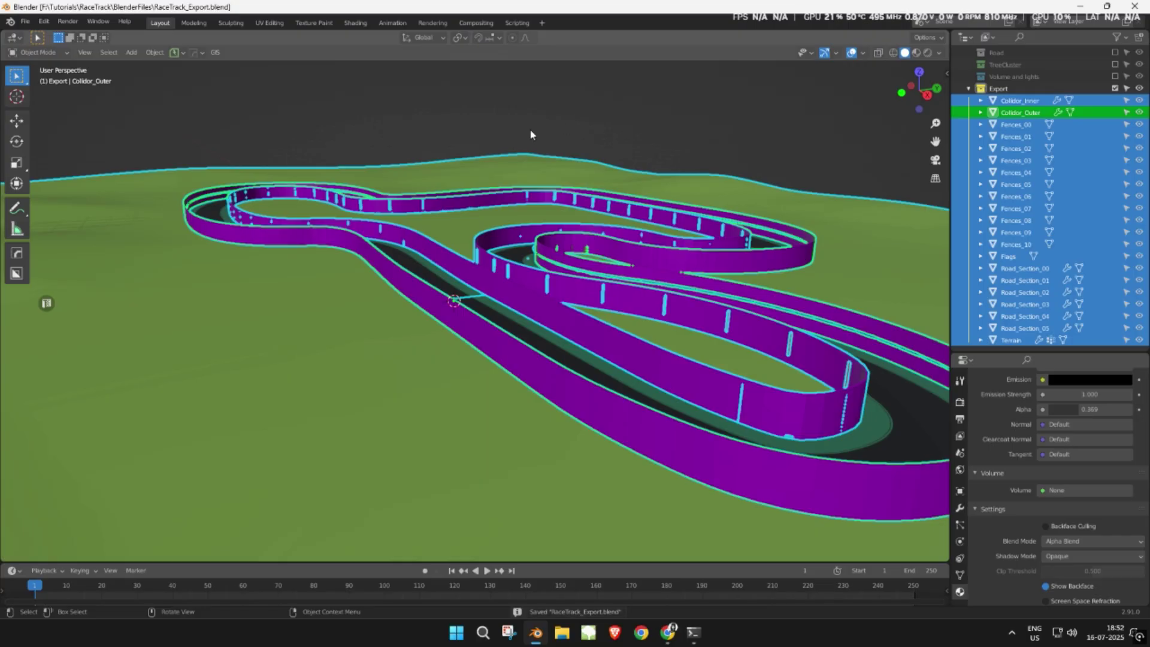
pyautogui.click(26, 22)
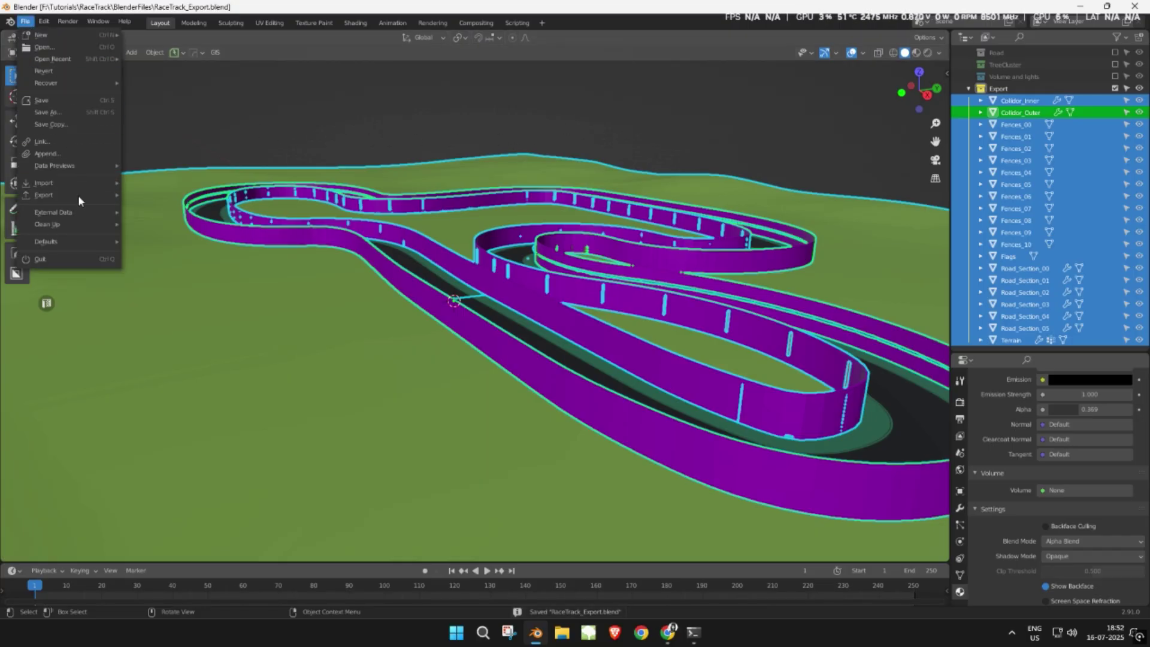
pyautogui.moveTo(77, 196)
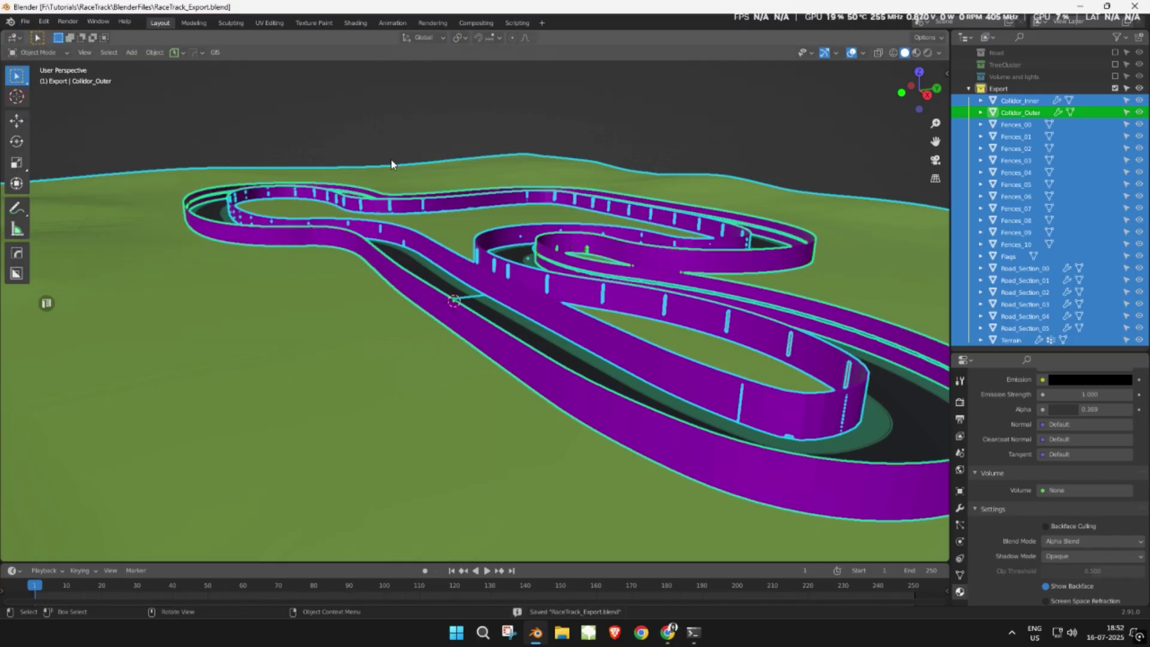
pyautogui.click(383, 143)
pyautogui.keyDown('shift'); pyautogui.moveTo(456, 152); pyautogui.dragTo(332, 131, button='middle'); pyautogui.keyUp('shift')
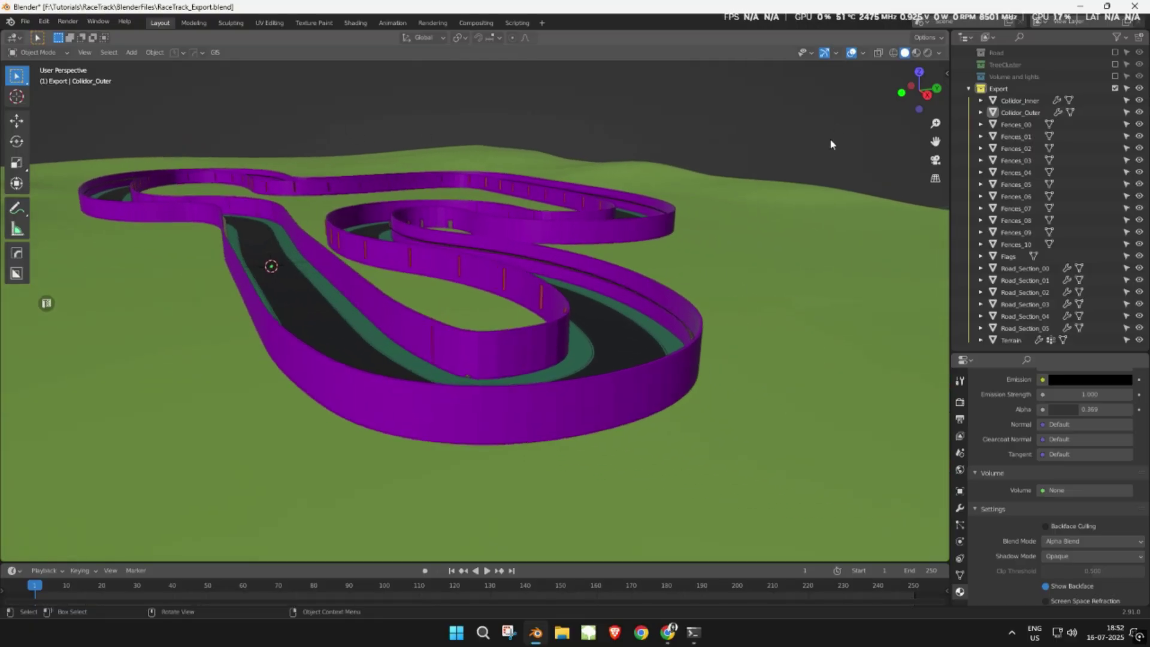
# Enlarge the outliner, select every object in the Export collection from Terrain to Collidor_Inner and save the file
pyautogui.click(741, 233)
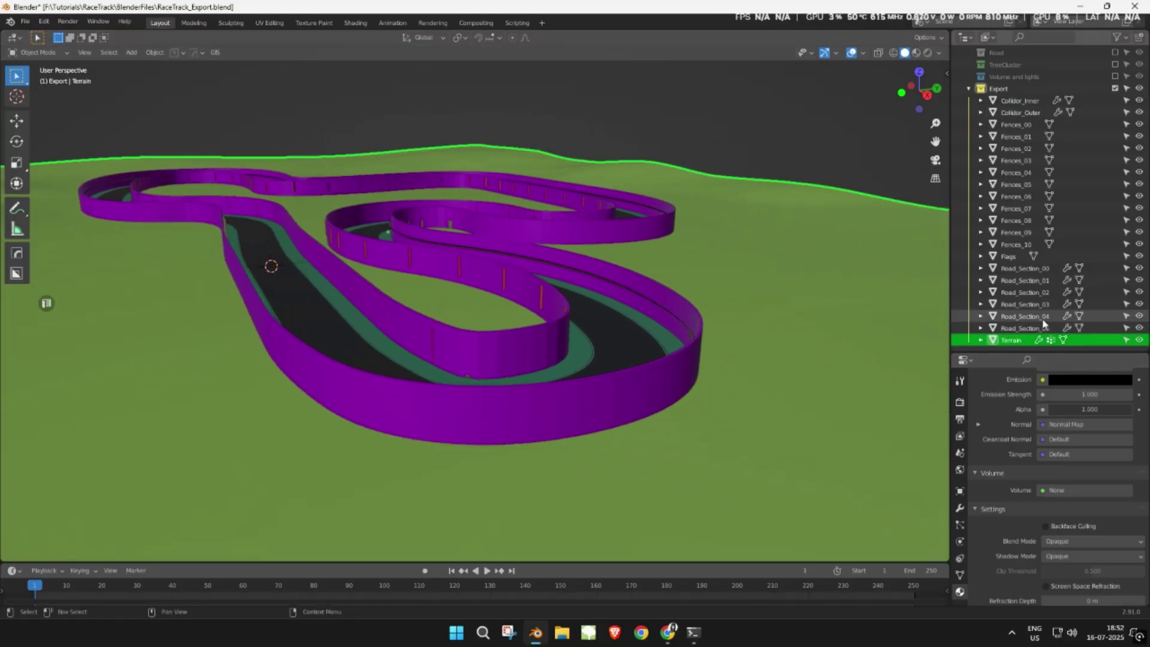
pyautogui.moveTo(1012, 354); pyautogui.dragTo(1018, 144)
pyautogui.scroll(8, 1038, 272)
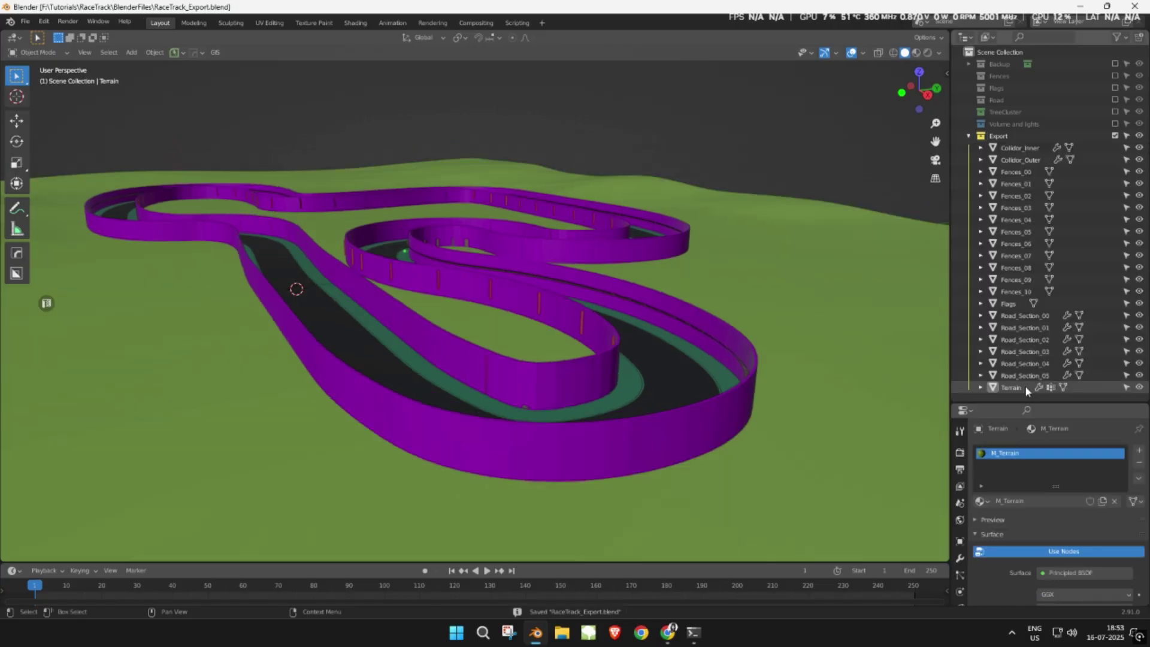
pyautogui.click(1025, 388)
pyautogui.keyDown('shift'); pyautogui.click(1004, 152); pyautogui.keyUp('shift')
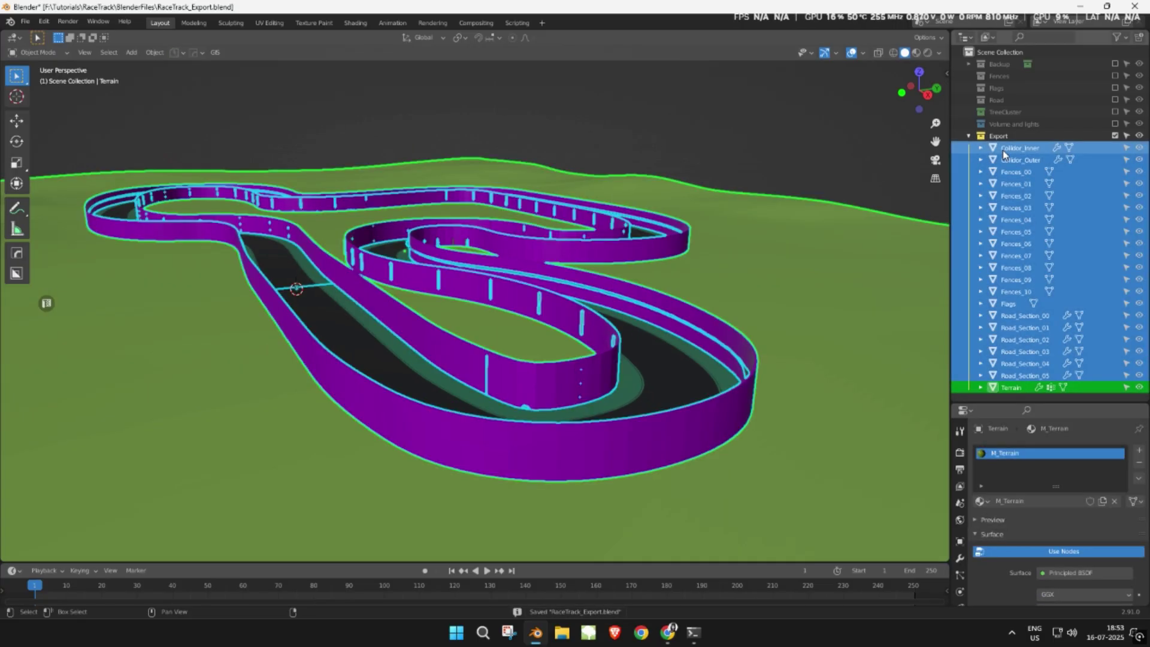
pyautogui.hotkey('ctrl', 's')
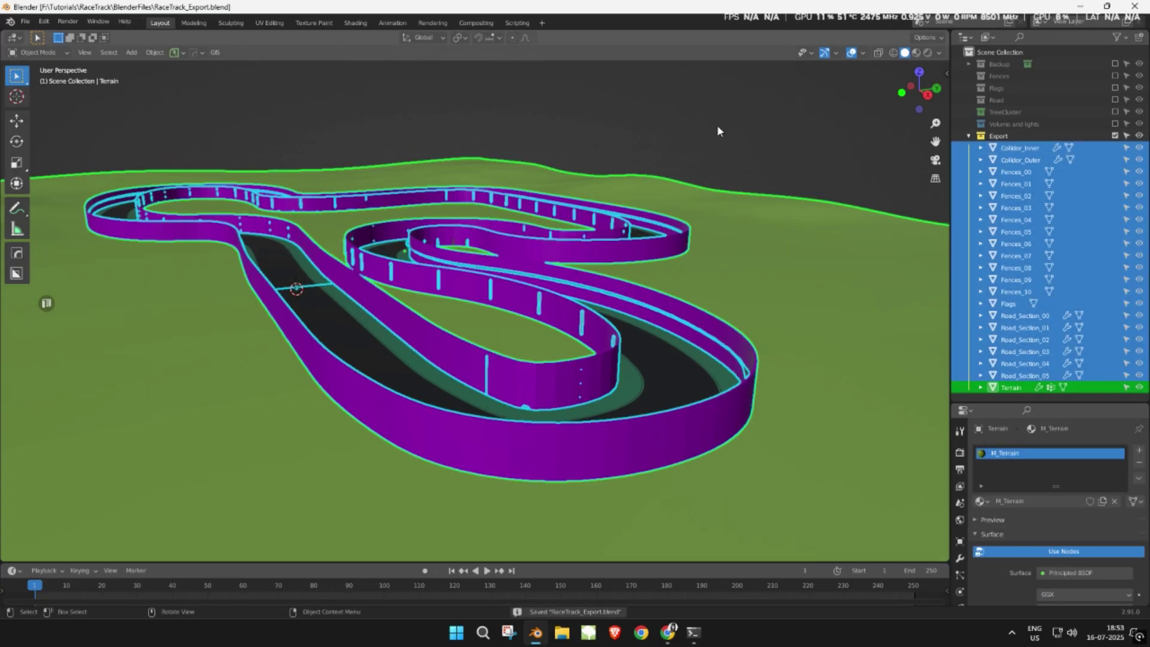
# Start an FBX export of the track and create a folder named Export in the RaceTrack directory as its destination
pyautogui.scroll(-3, 663, 196)
pyautogui.moveTo(662, 202); pyautogui.dragTo(710, 200, button='middle')
pyautogui.scroll(5, 710, 200)
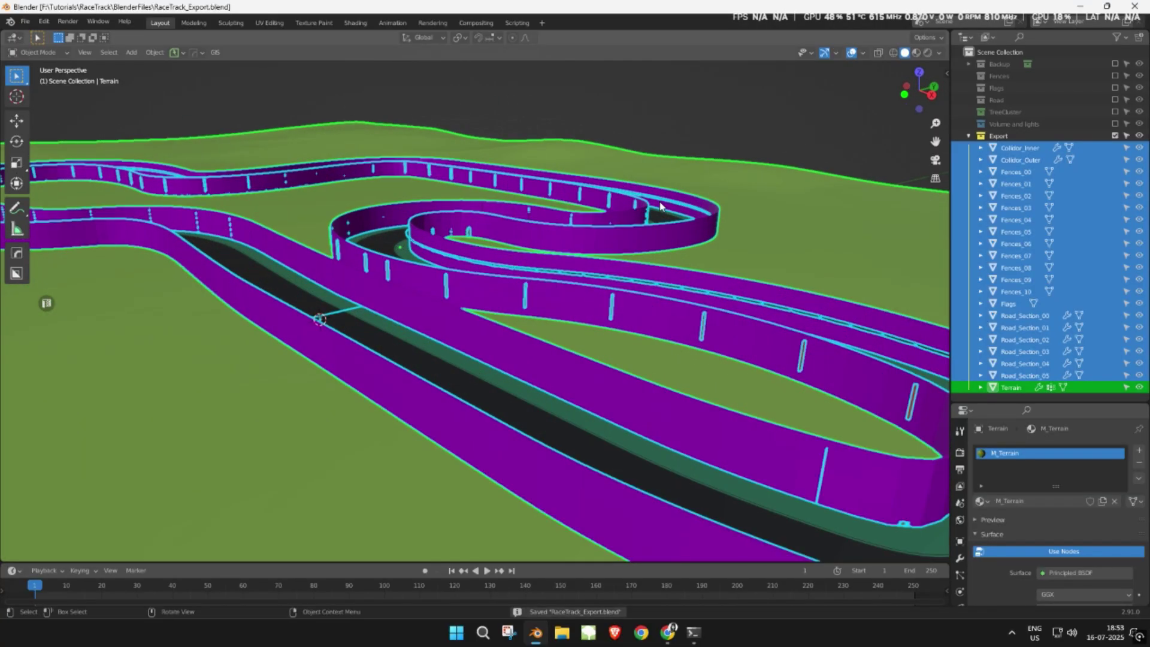
pyautogui.click(22, 22)
pyautogui.moveTo(59, 197)
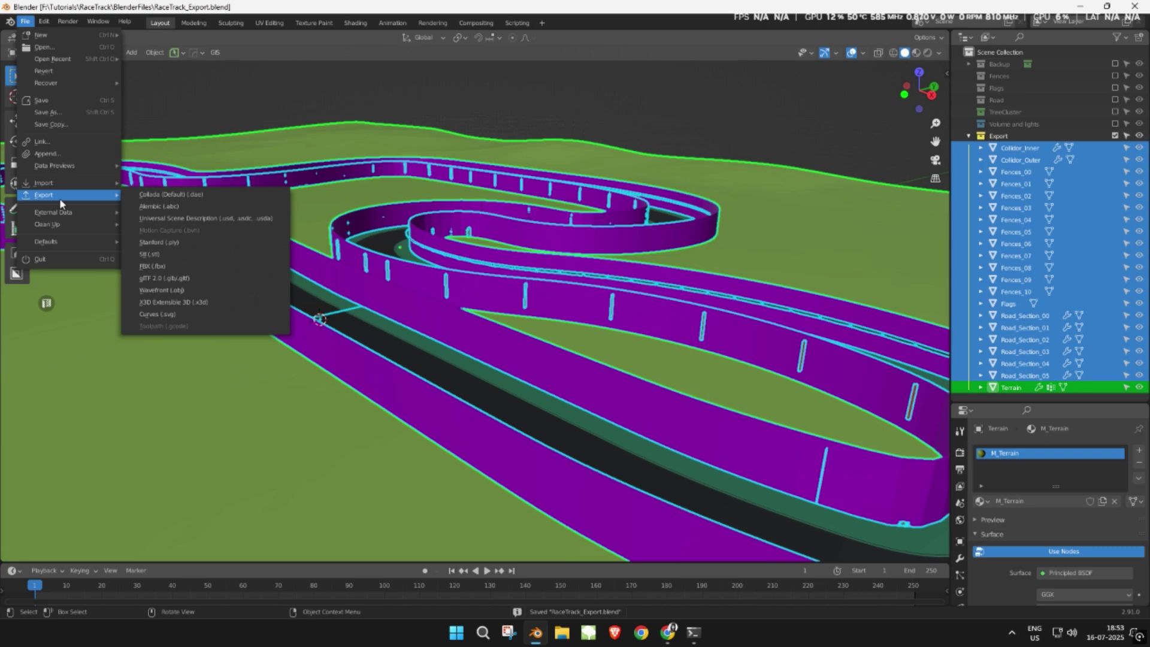
pyautogui.click(159, 264)
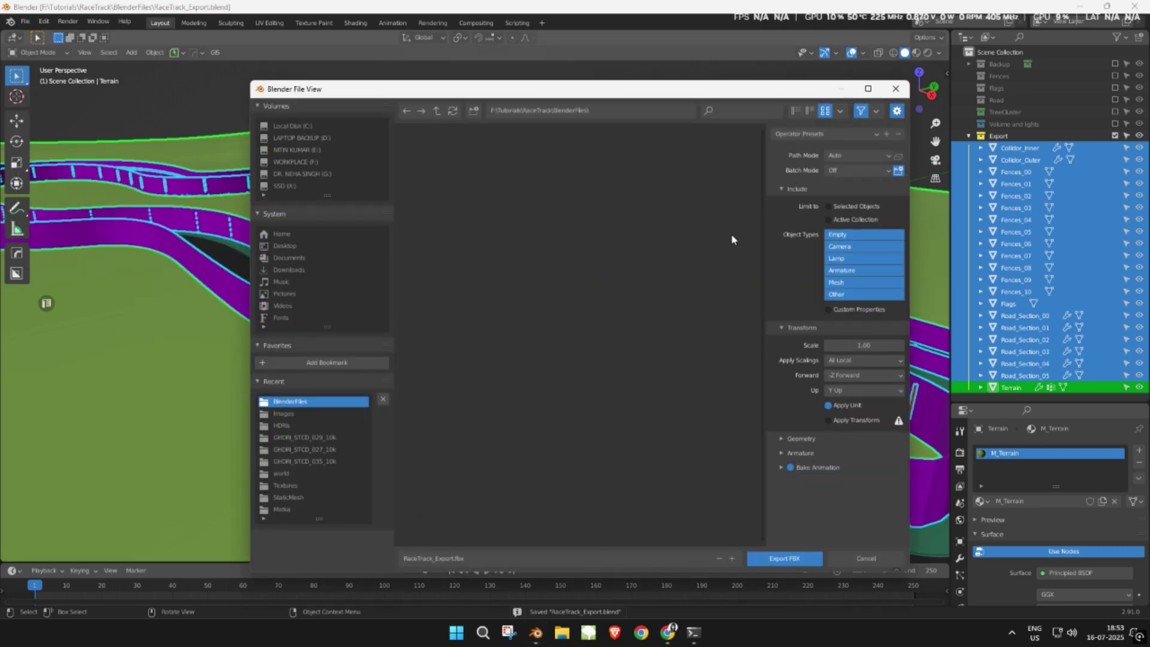
pyautogui.click(436, 111)
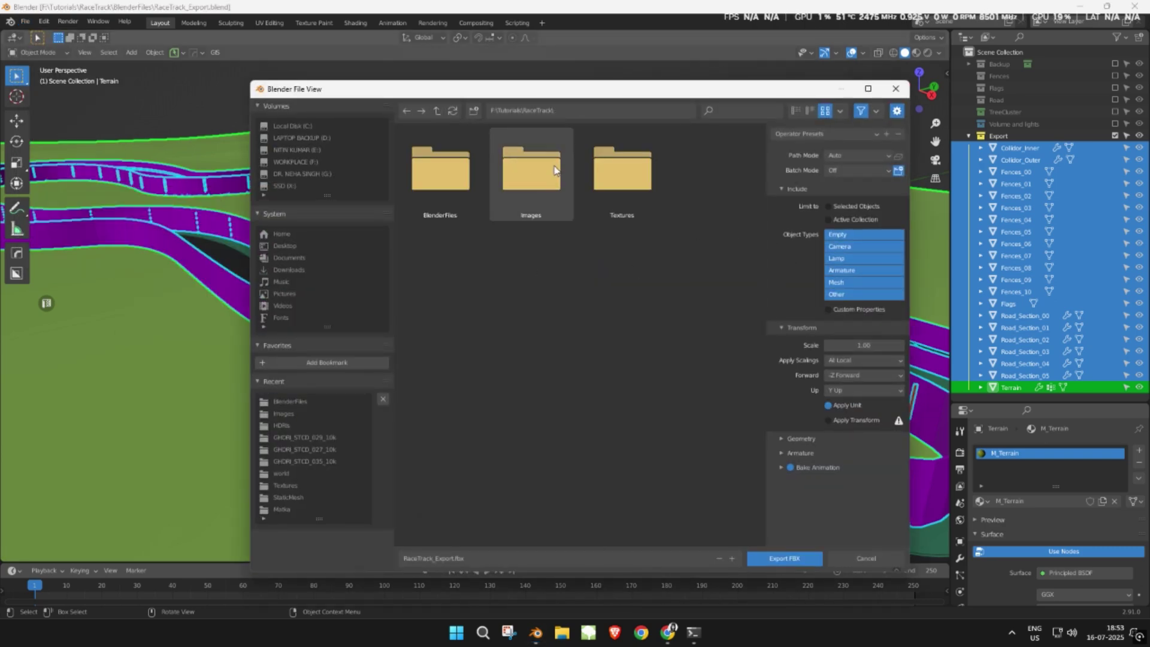
pyautogui.click(474, 110)
pyautogui.write('Export')
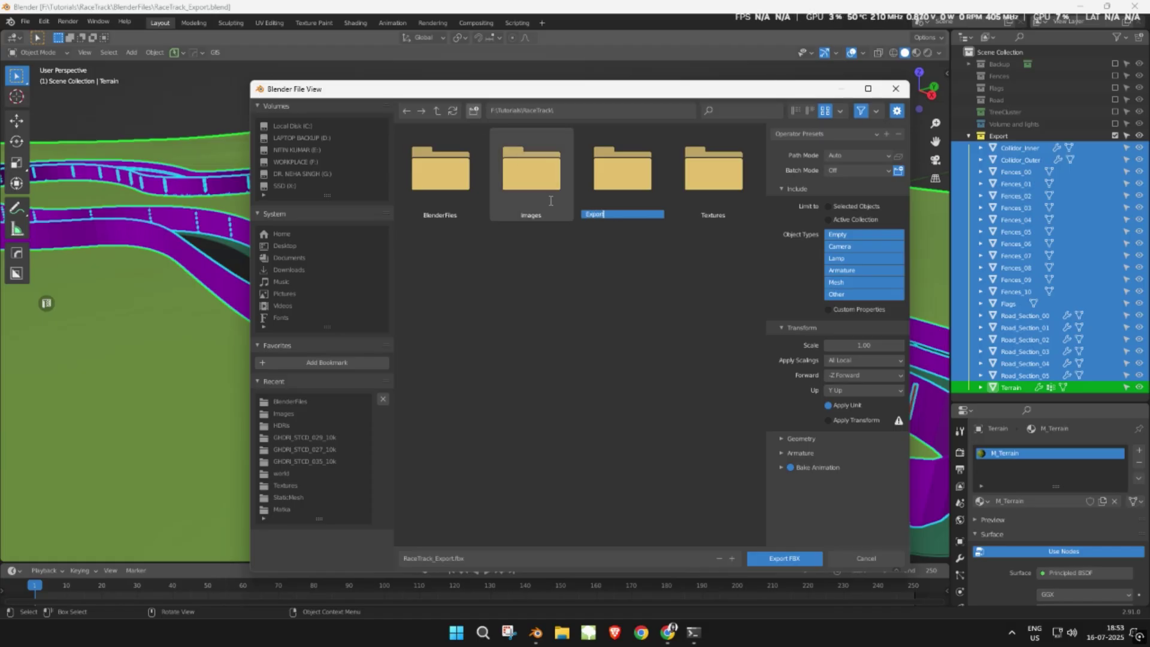
pyautogui.press('Return')
pyautogui.doubleClick(542, 198)
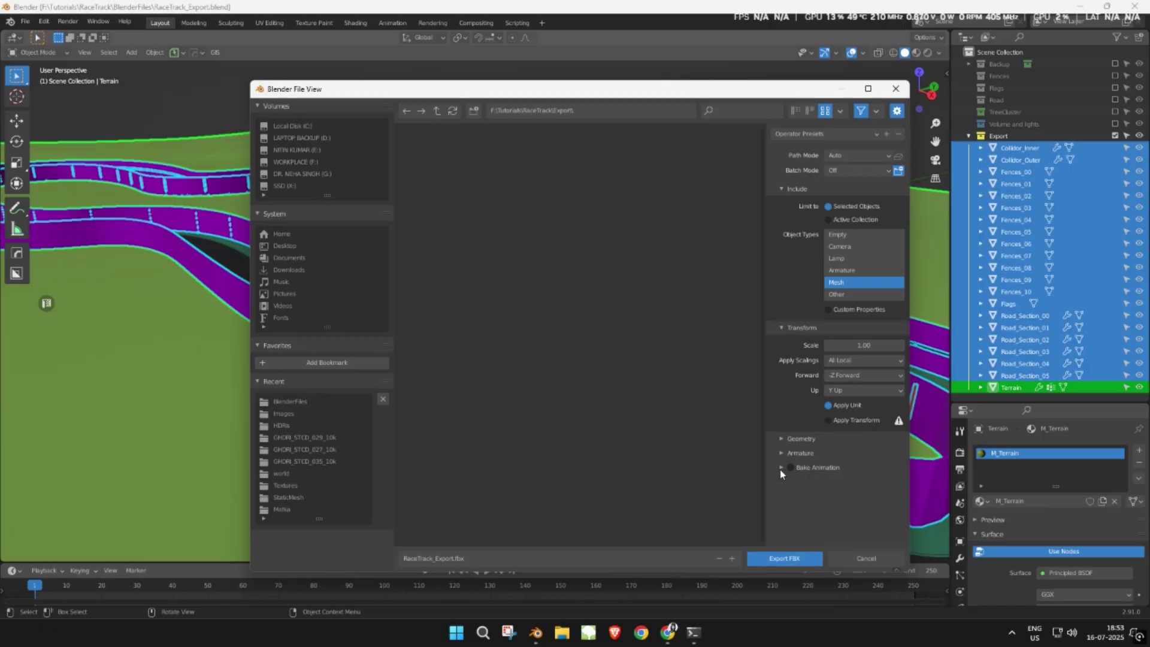
# Export only the selected mesh objects as SM_Track.fbx with modifiers applied, face smoothing and animation baking off
pyautogui.click(796, 439)
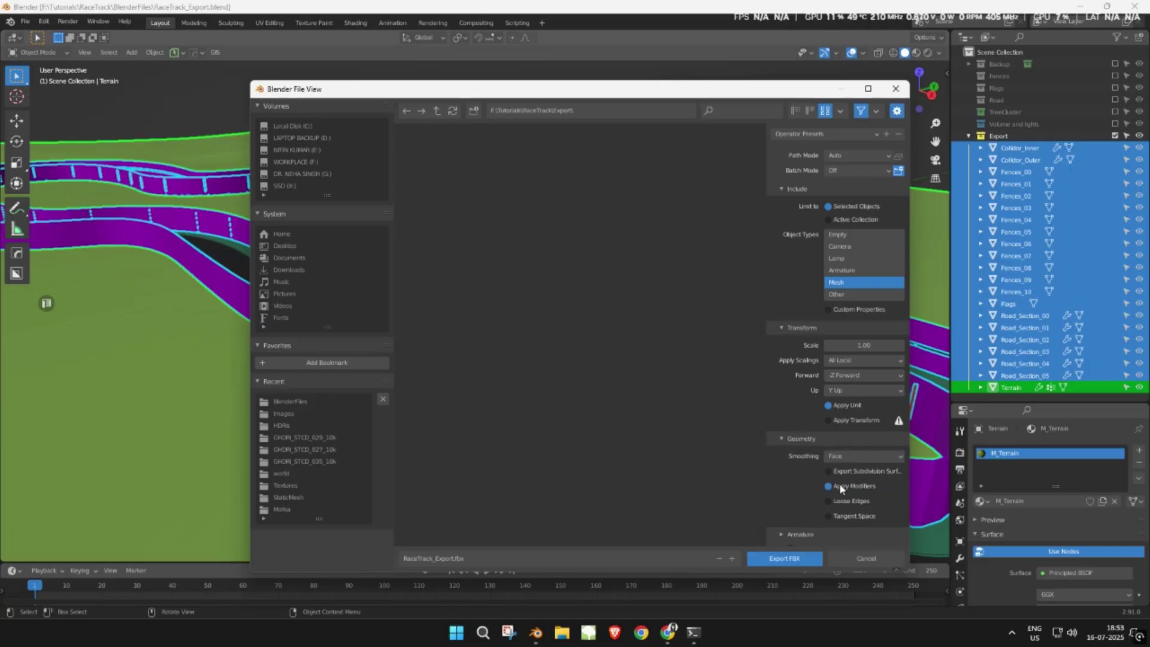
pyautogui.scroll(-1, 849, 456)
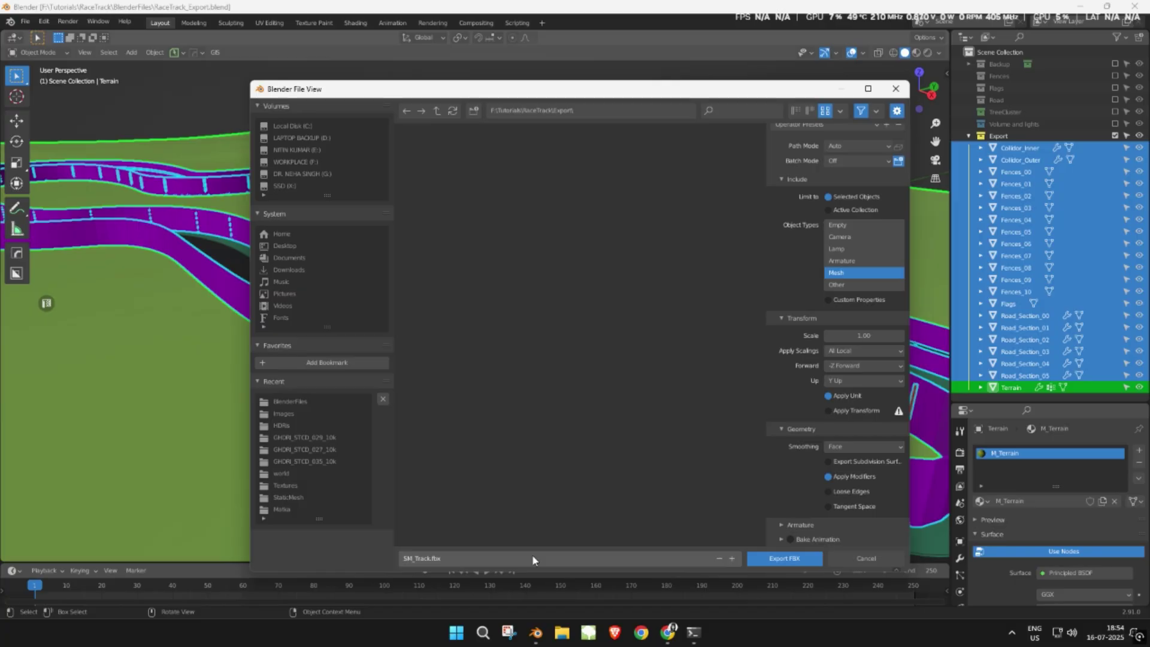
pyautogui.press('Return')
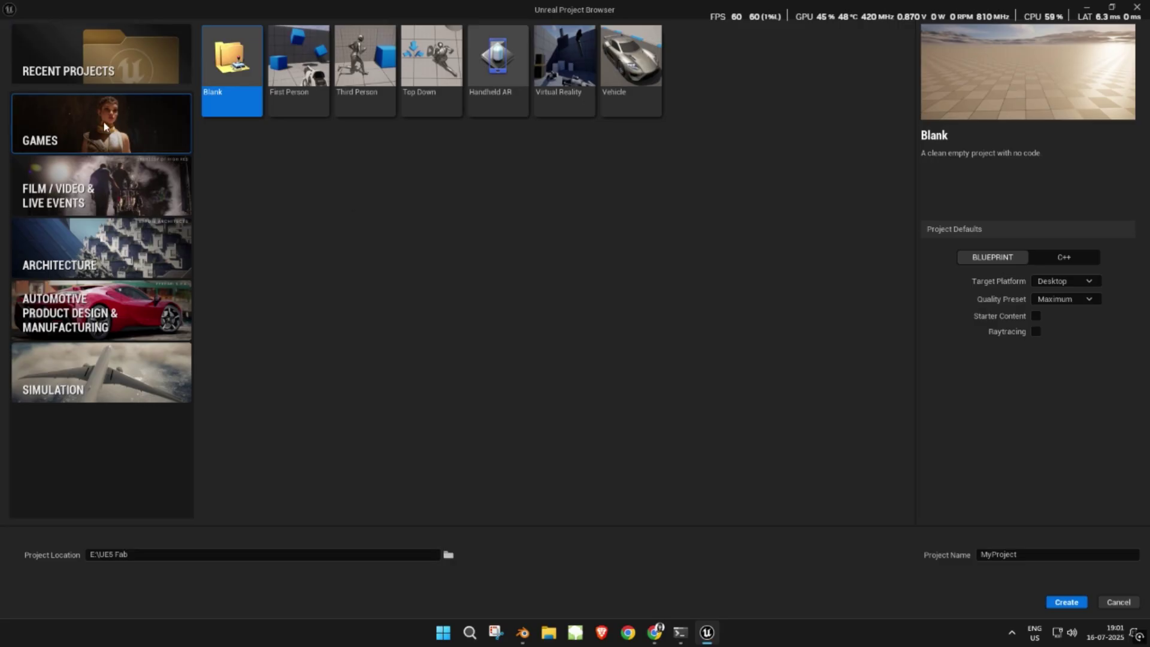
# In the Unreal Project Browser, create a Blueprint project named RaceTrack_Tutorial from the Vehicle template
pyautogui.click(633, 75)
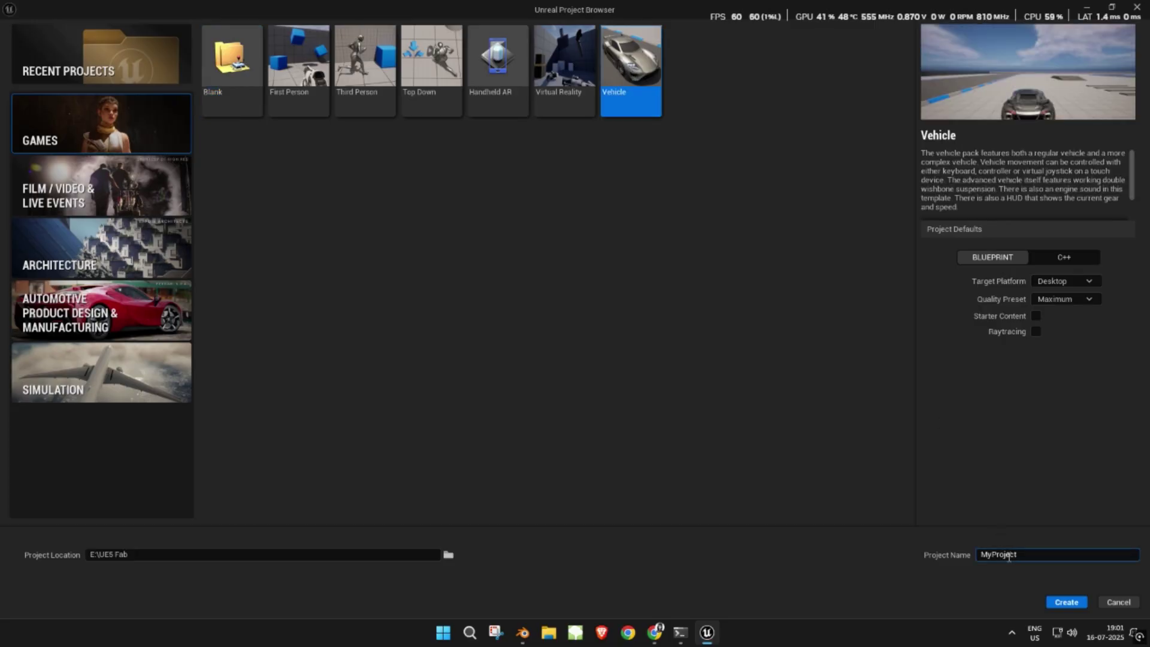
pyautogui.click(1009, 556)
pyautogui.write('RaceTrack_Tutorial')
pyautogui.click(1066, 600)
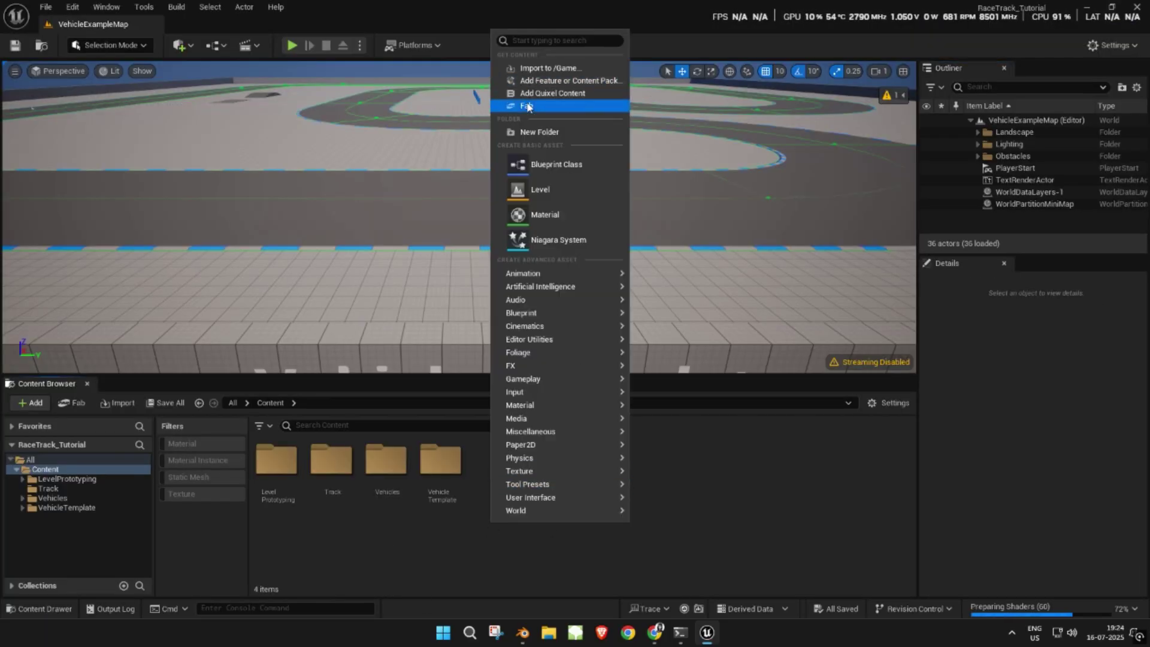
# Create a folder named RaceTrack in the project's Content directory and open it
pyautogui.click(542, 127)
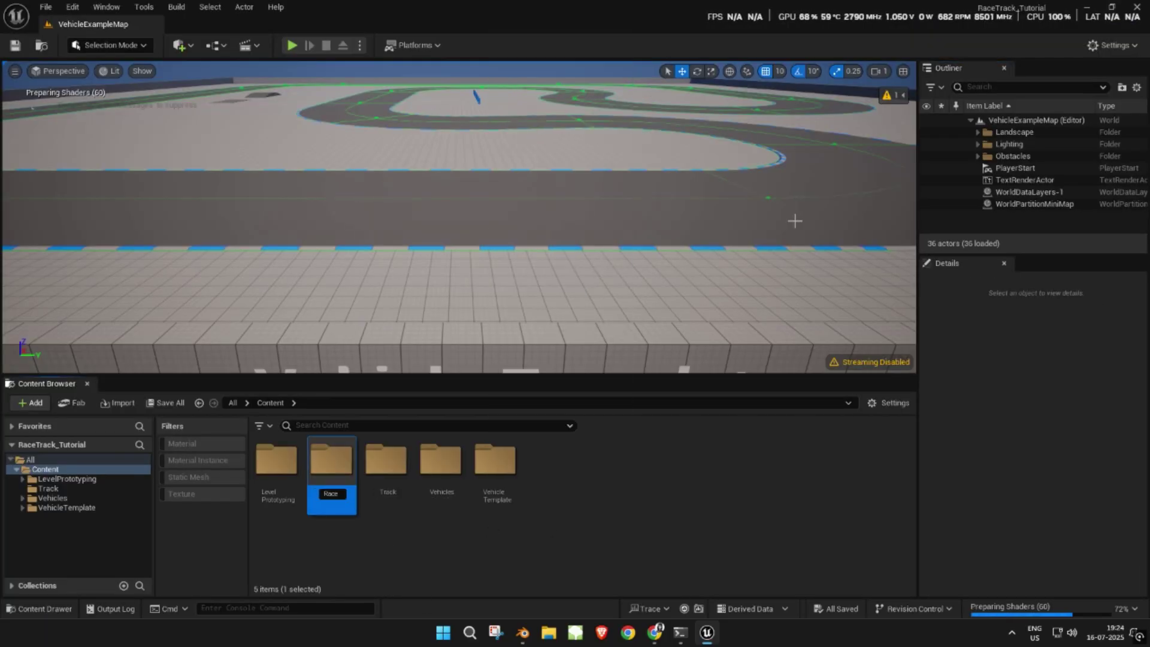
pyautogui.write('RaceTrack')
pyautogui.press('Return')
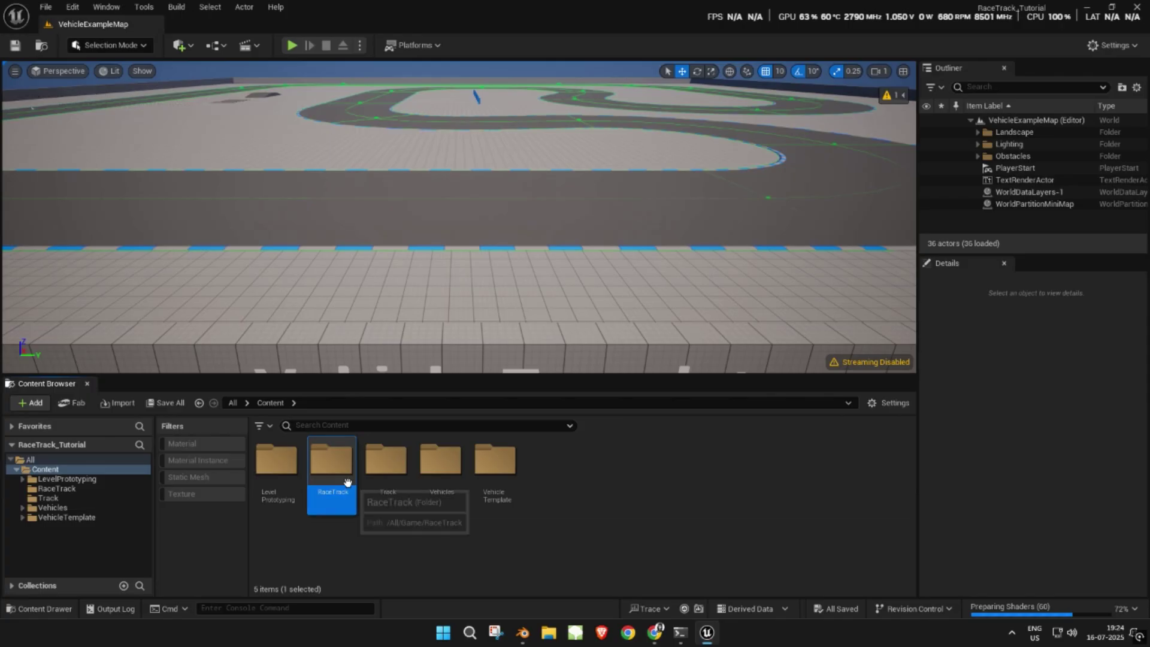
pyautogui.doubleClick(331, 461)
# Create StaticMesh, Materials and Textures subfolders inside the RaceTrack folder
pyautogui.rightClick(374, 467)
pyautogui.click(414, 226)
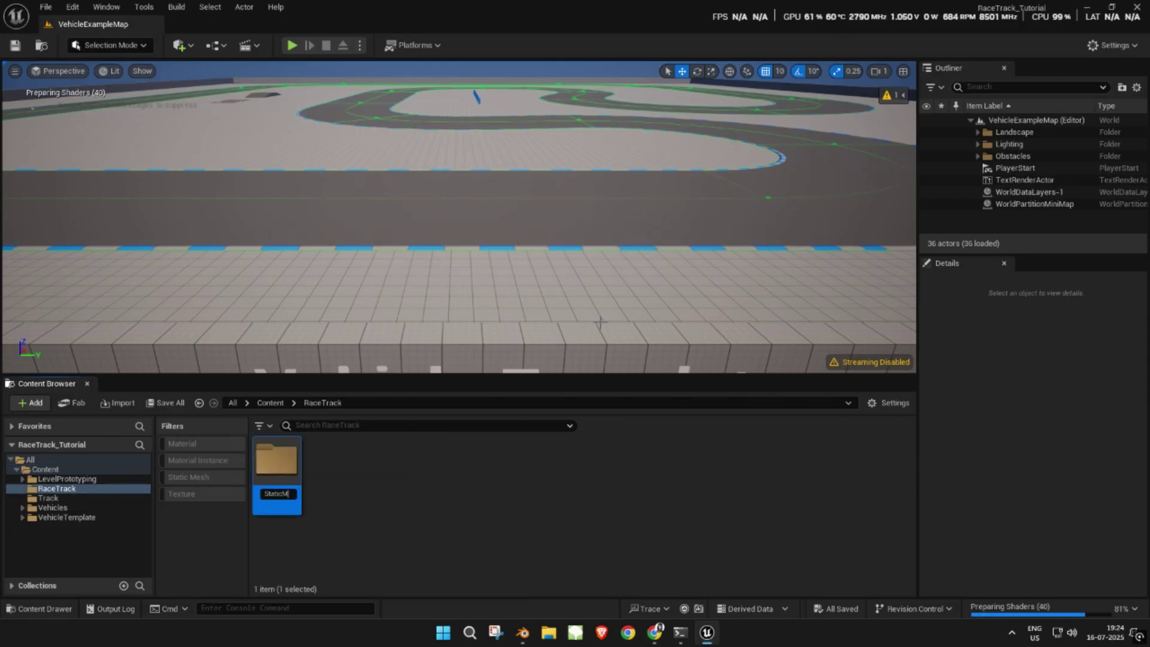
pyautogui.rightClick(381, 467)
pyautogui.click(460, 226)
pyautogui.write('Materials')
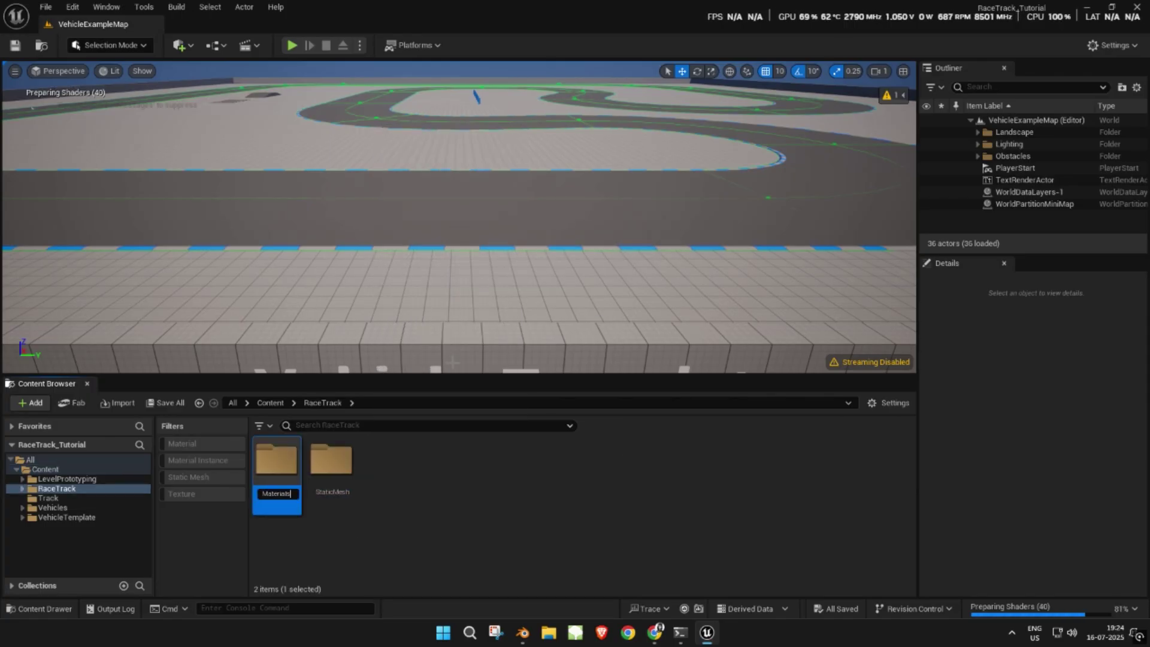
pyautogui.rightClick(438, 463)
pyautogui.click(502, 228)
pyautogui.write('Texture')
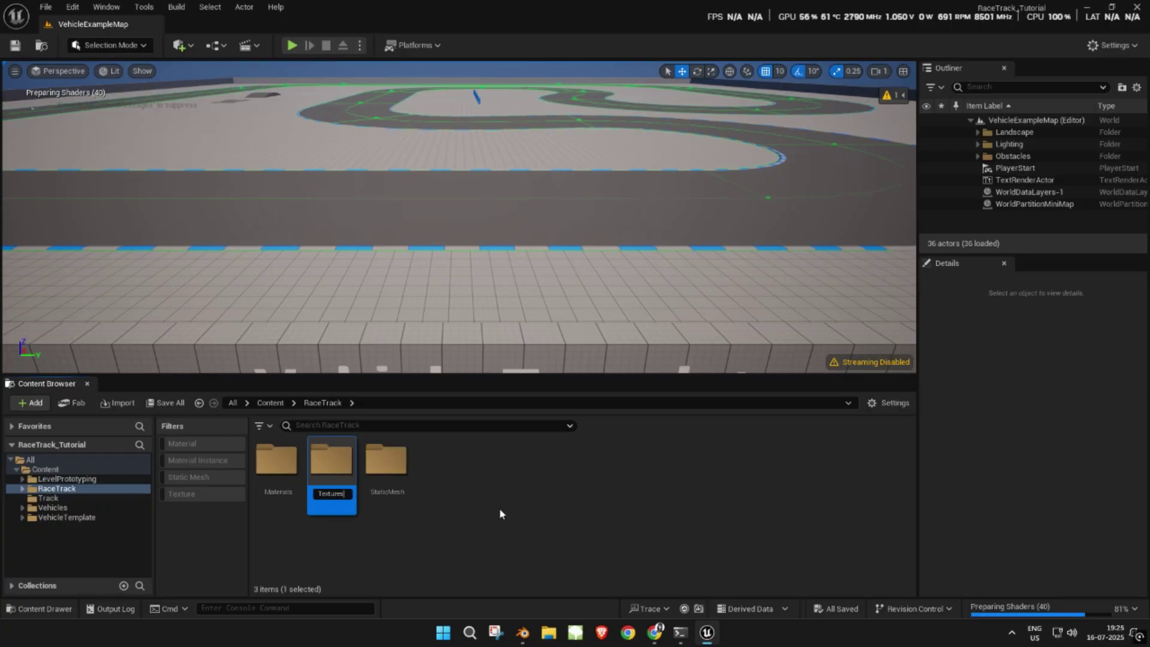
pyautogui.write('s')
pyautogui.press('Return')
# Import all of the SM_Track FBX from the Export directory into the StaticMesh folder with Generate Missing Collision off
pyautogui.click(447, 486)
pyautogui.doubleClick(354, 473)
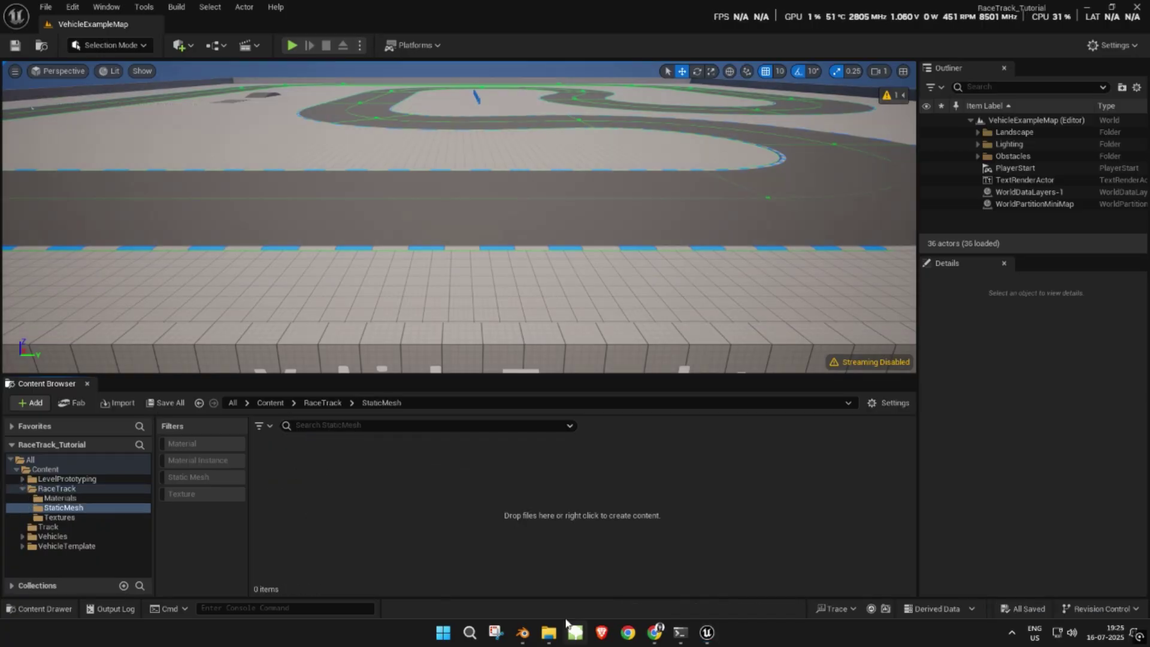
pyautogui.hotkey('alt', 'Tab')
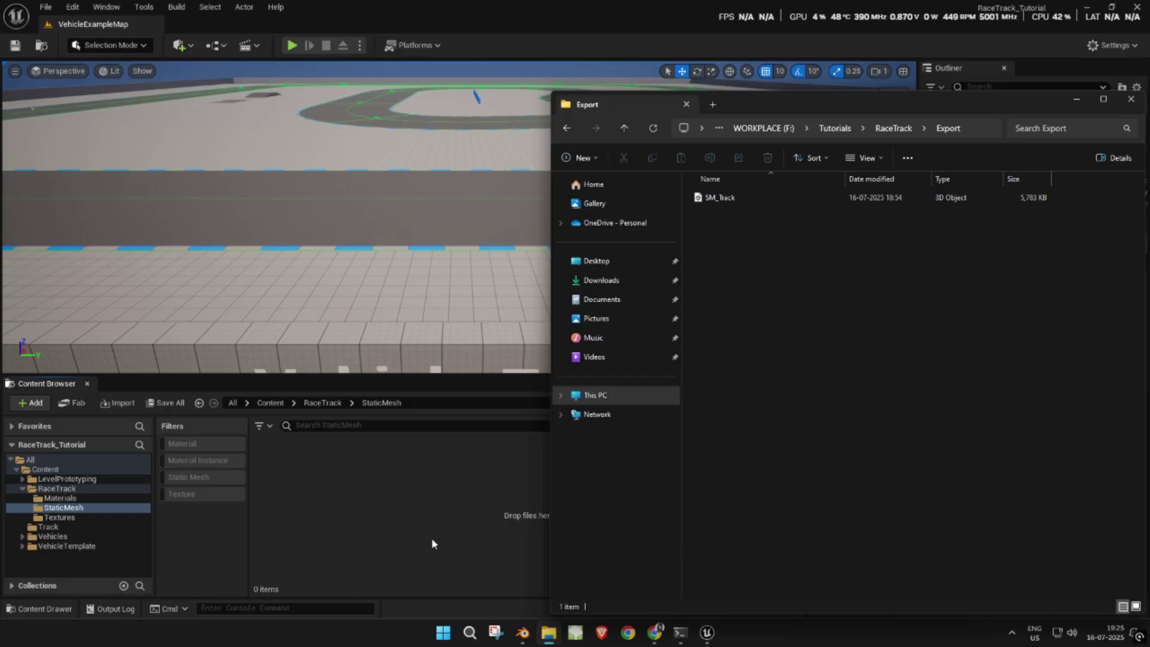
pyautogui.moveTo(721, 198); pyautogui.dragTo(425, 504)
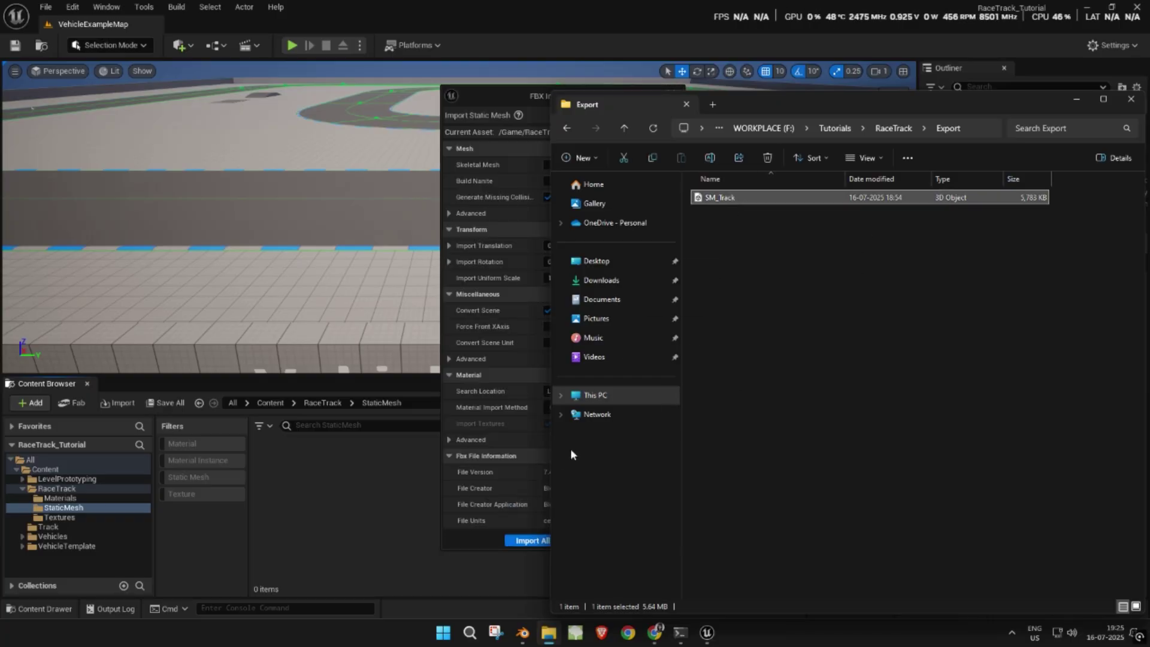
pyautogui.click(1077, 100)
pyautogui.scroll(-1, 602, 194)
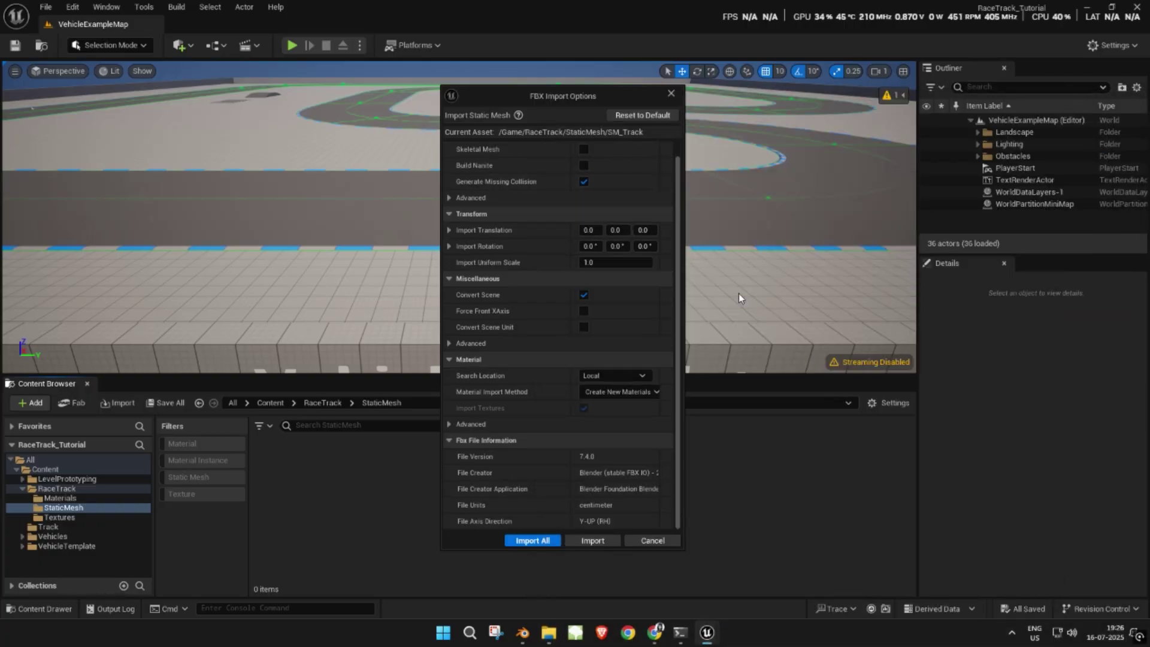
pyautogui.click(585, 182)
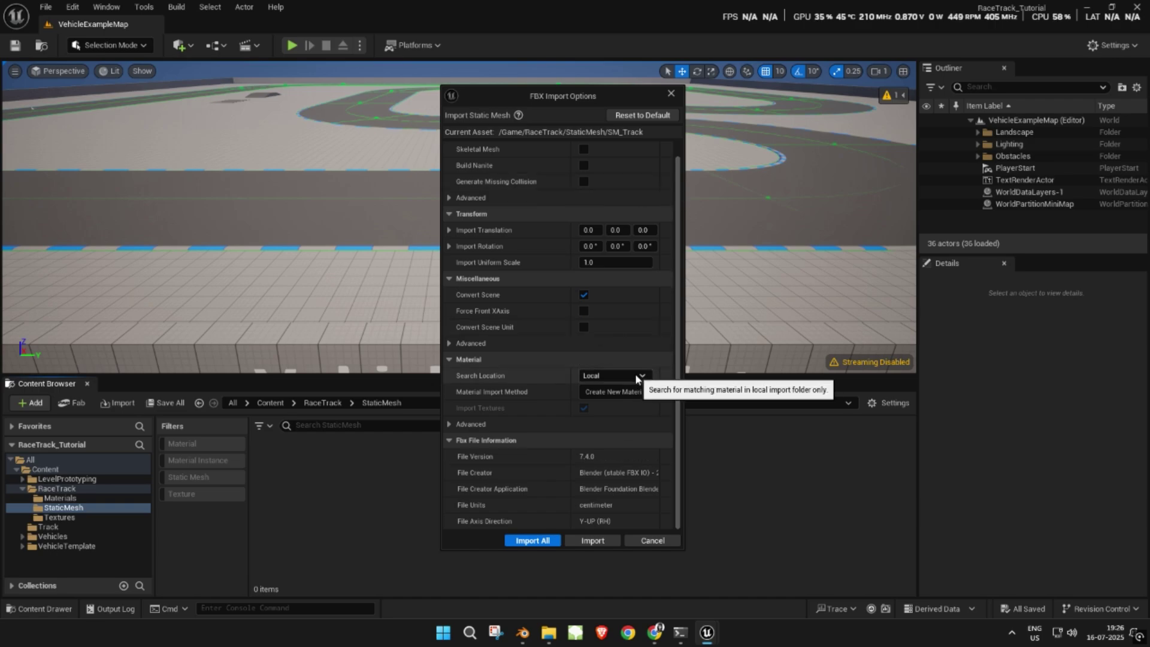
pyautogui.click(532, 540)
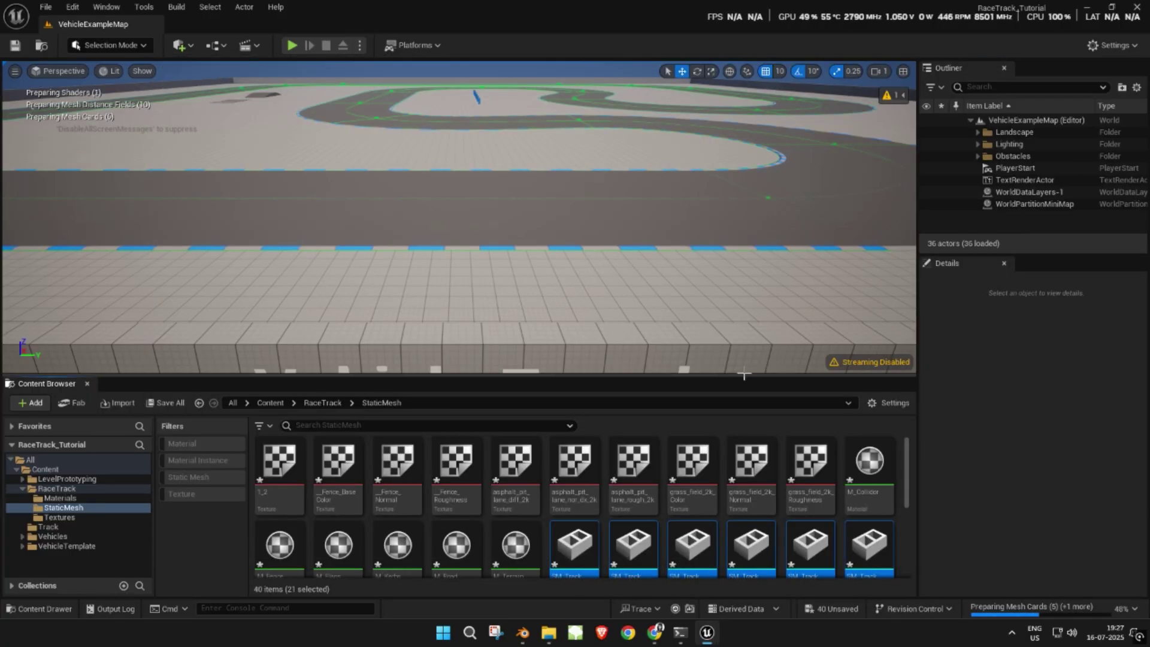
# Enlarge the Content Browser, filter for materials and move all the imported ones into the Materials folder
pyautogui.moveTo(742, 375); pyautogui.dragTo(742, 151)
pyautogui.click(670, 500)
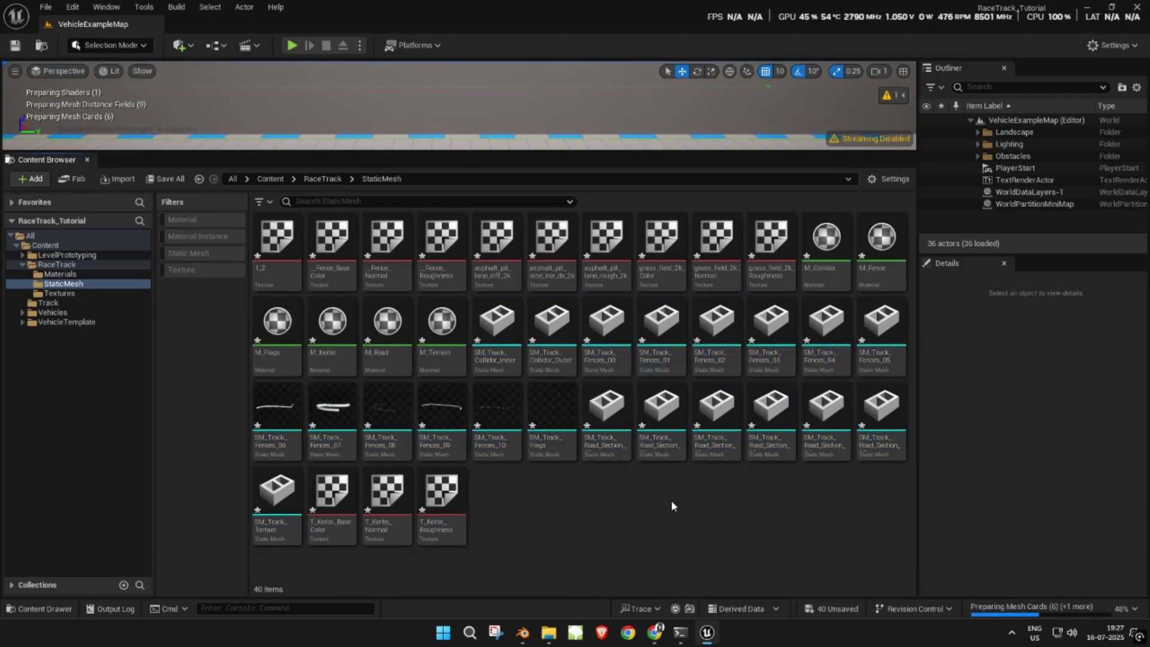
pyautogui.click(193, 219)
pyautogui.click(272, 249)
pyautogui.keyDown('shift'); pyautogui.click(561, 270); pyautogui.keyUp('shift')
pyautogui.moveTo(561, 269); pyautogui.dragTo(69, 275)
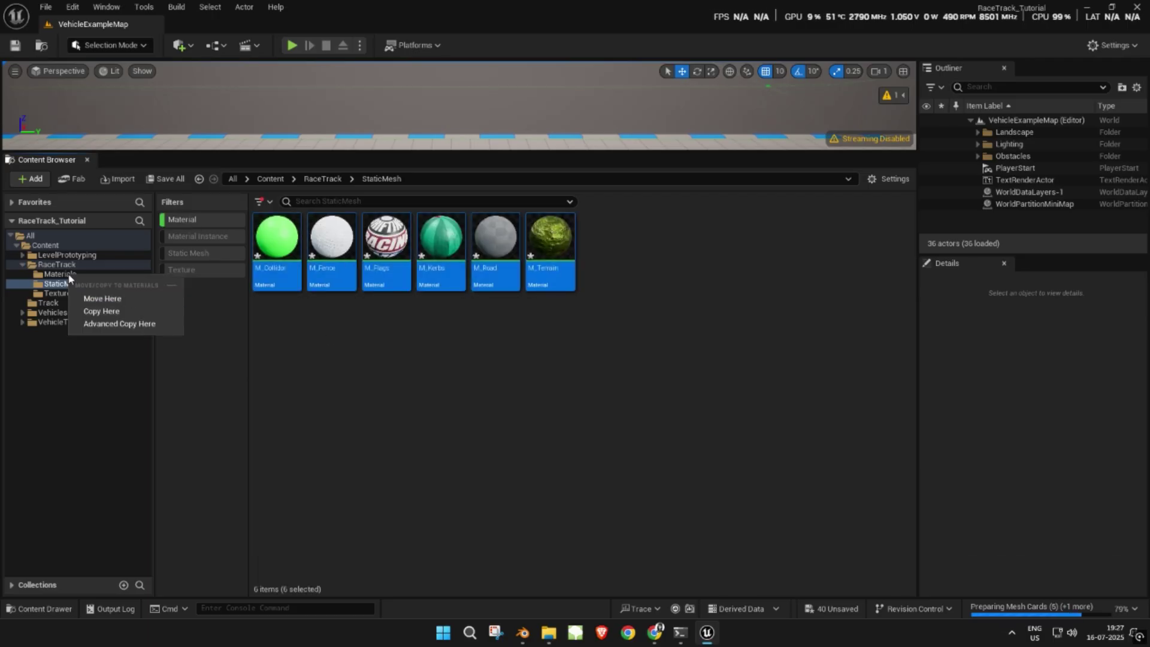
pyautogui.click(99, 298)
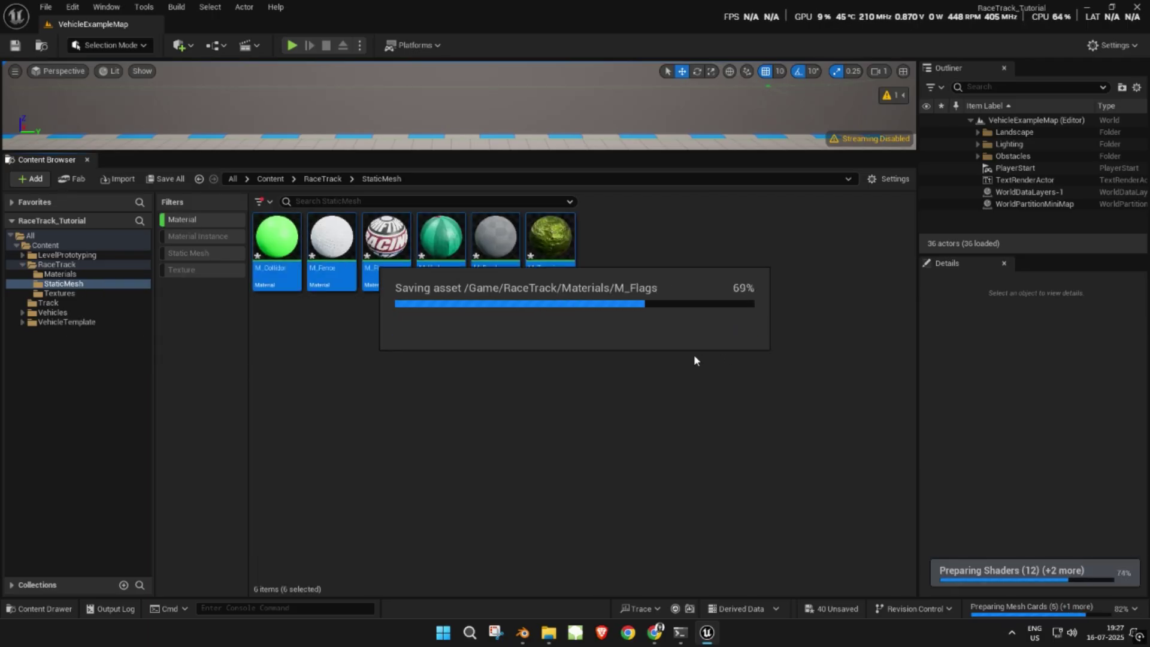
# Filter the StaticMesh folder for textures, move them all into the Textures folder and clear the filter
pyautogui.click(182, 219)
pyautogui.click(181, 270)
pyautogui.hotkey('ctrl', 'a')
pyautogui.moveTo(281, 311); pyautogui.dragTo(59, 293)
pyautogui.click(113, 318)
pyautogui.click(198, 269)
# In the M_Fence material, set the blend mode to Masked and connect the base colour texture's alpha to Opacity Mask
pyautogui.click(200, 220)
pyautogui.click(56, 265)
pyautogui.doubleClick(549, 239)
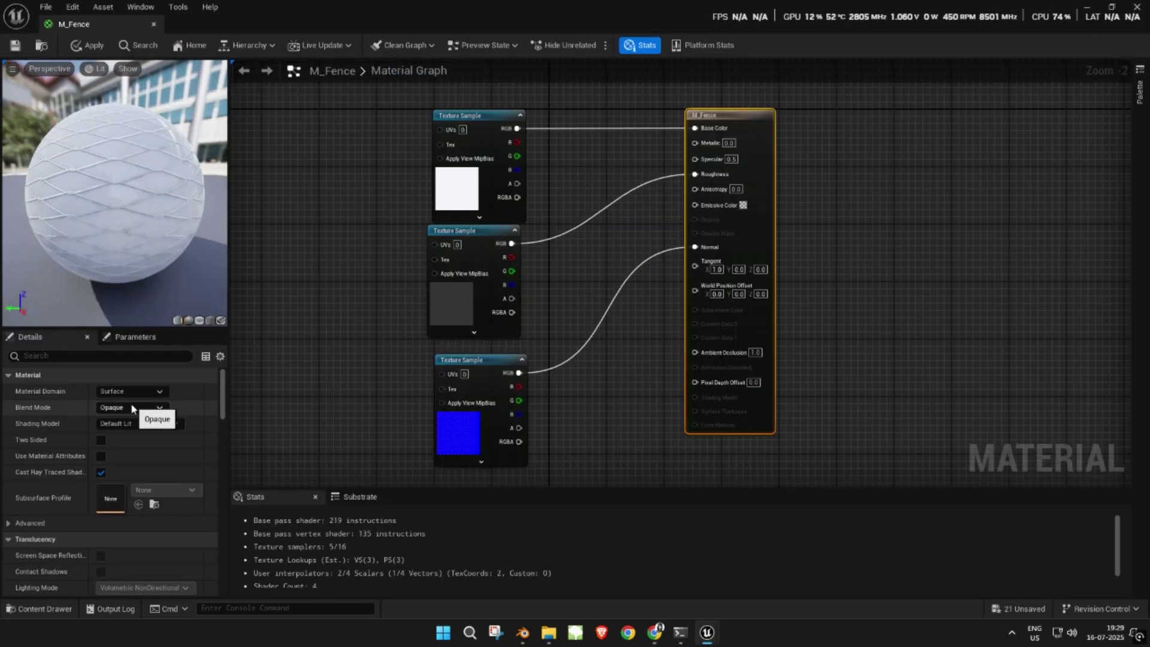
pyautogui.click(130, 408)
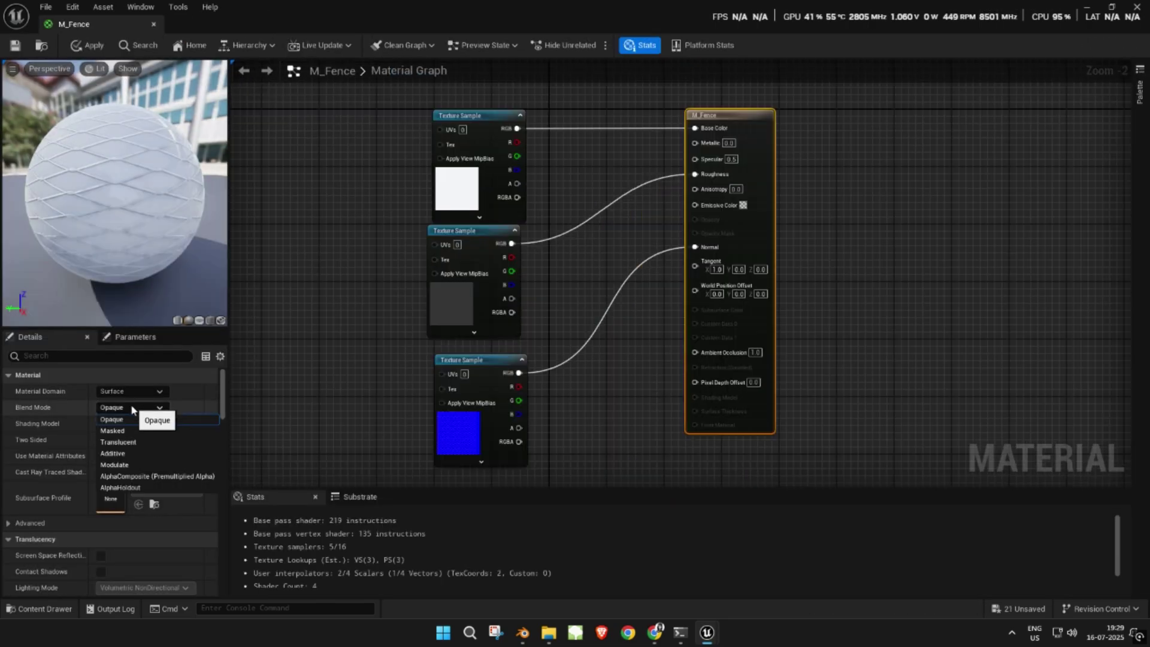
pyautogui.click(129, 432)
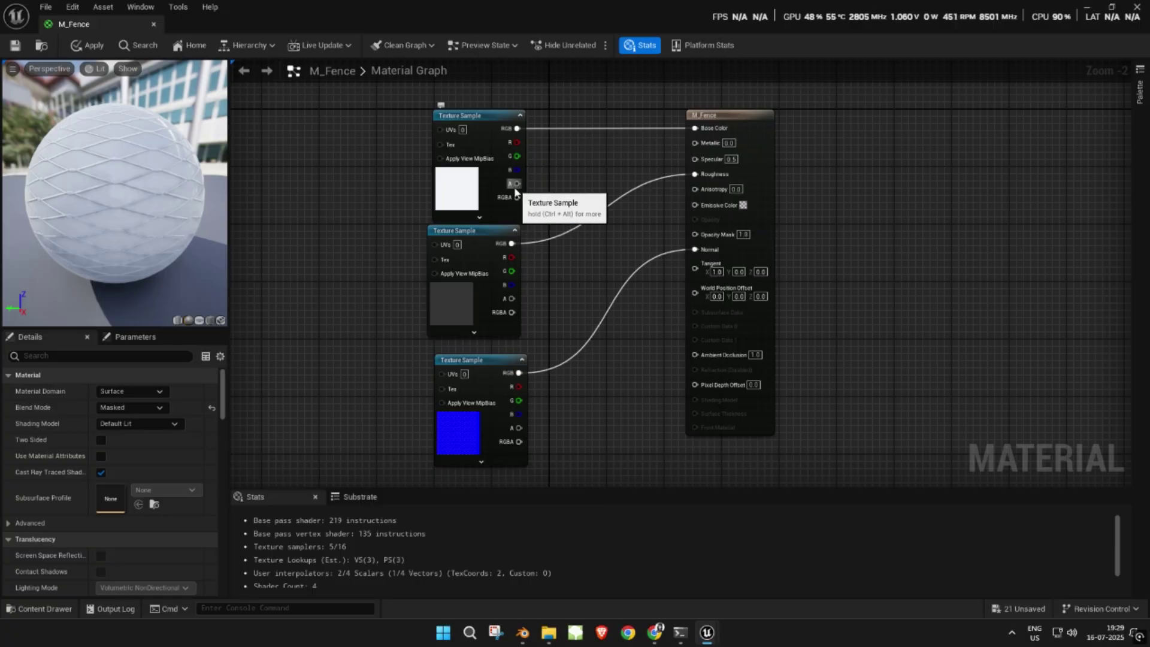
pyautogui.moveTo(515, 188); pyautogui.dragTo(695, 234)
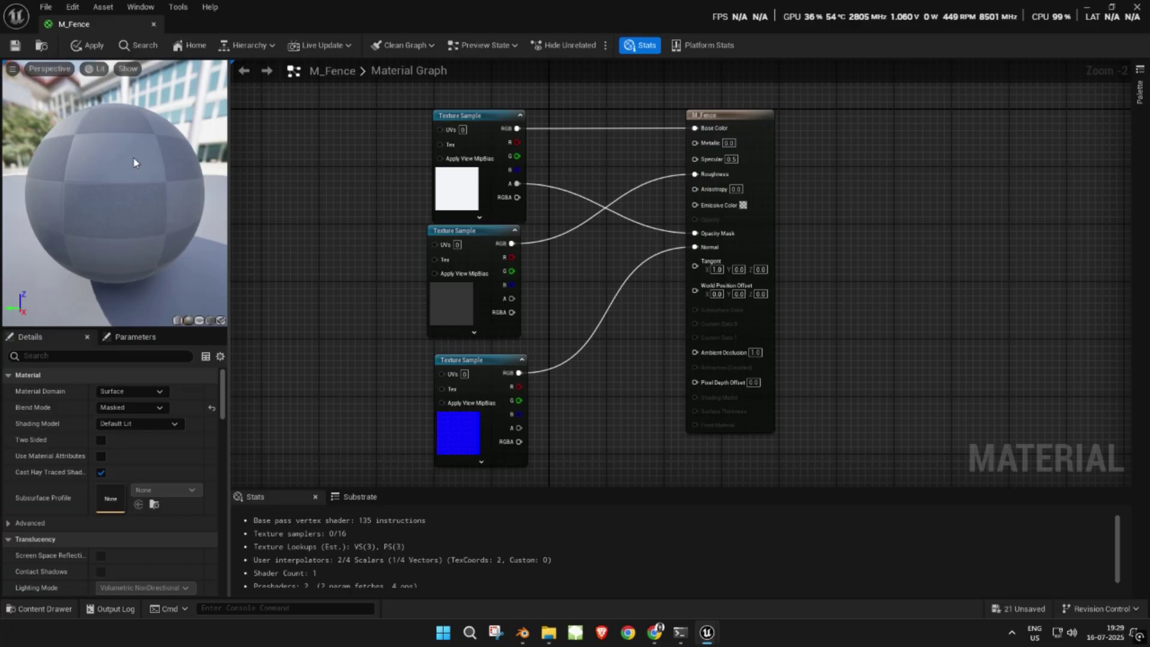
pyautogui.scroll(3, 153, 158)
pyautogui.scroll(-3, 153, 158)
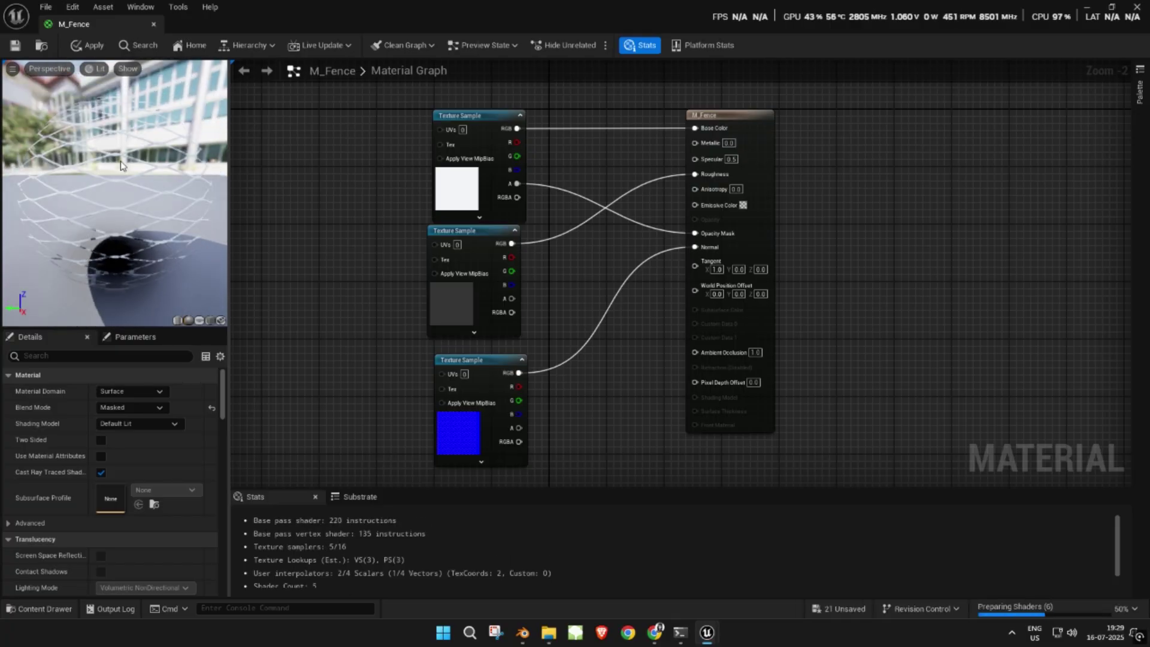
pyautogui.moveTo(153, 158); pyautogui.dragTo(189, 158)
pyautogui.moveTo(152, 215); pyautogui.dragTo(159, 257)
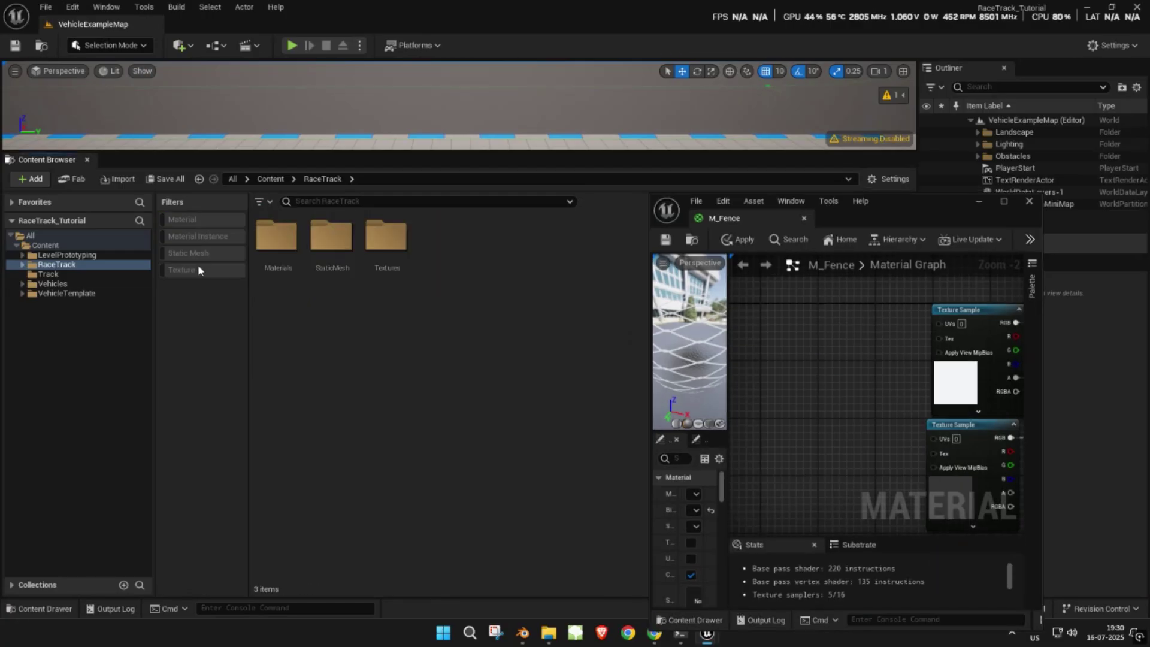
# Add the __Fence_Metallic texture to the M_Fence graph, connect it to Metallic and save the material
pyautogui.click(198, 269)
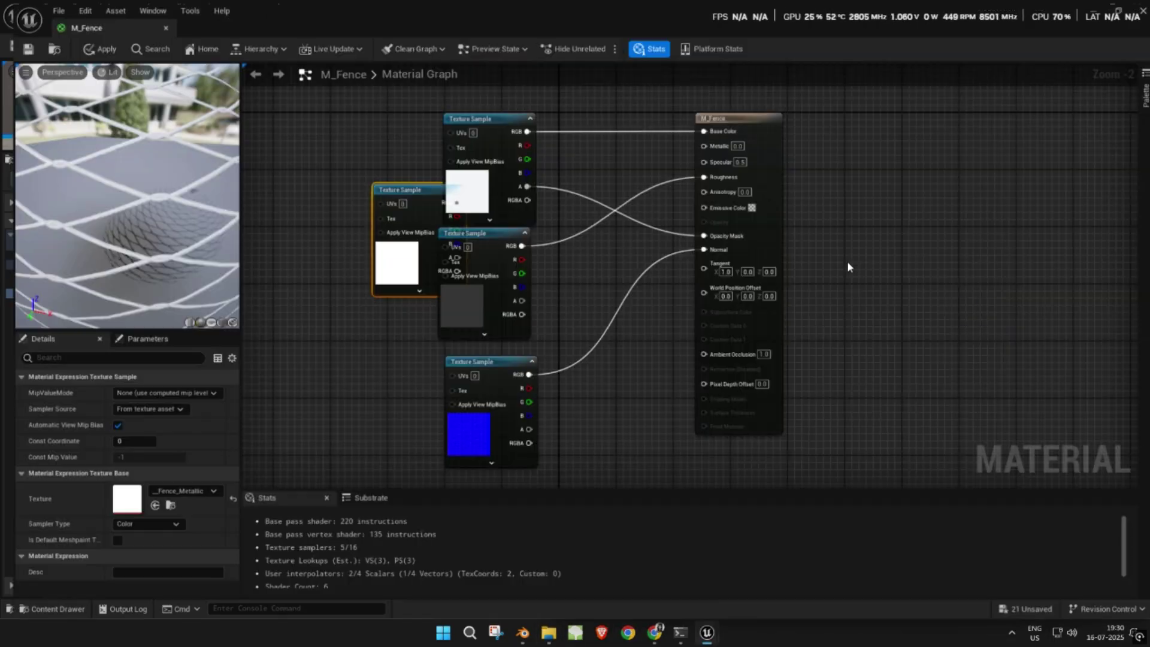
pyautogui.moveTo(432, 243); pyautogui.dragTo(695, 142)
pyautogui.hotkey('ctrl', 's')
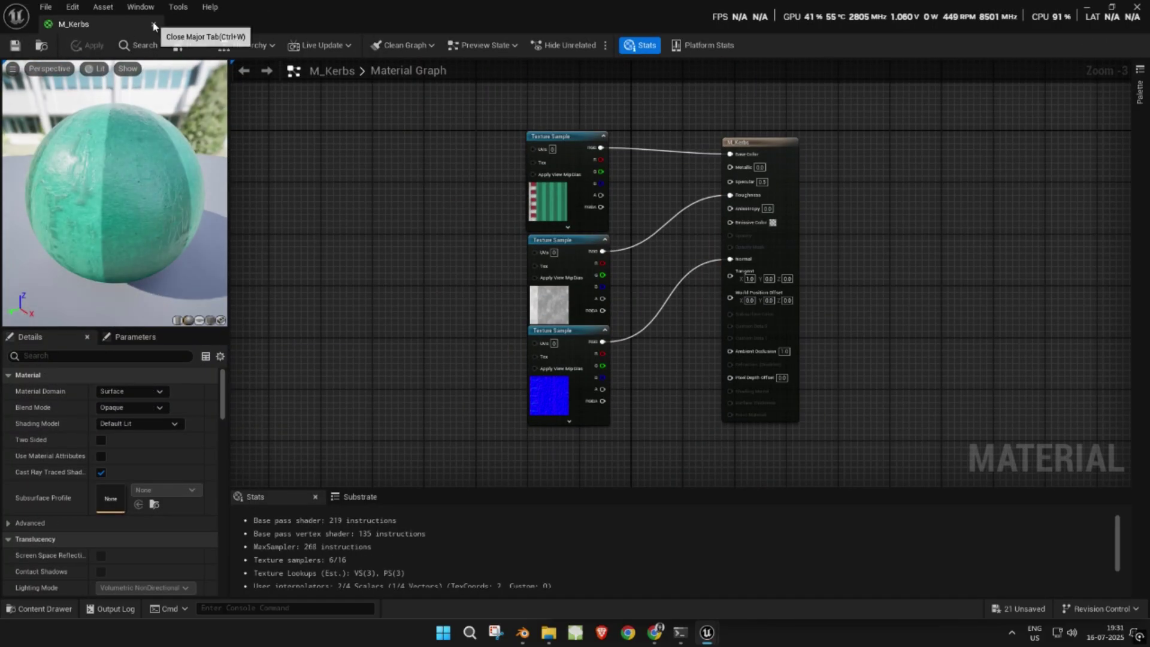
# Close the M_Kerbs material, filter the RaceTrack folder for static meshes and save the inner and outer collider meshes
pyautogui.click(153, 26)
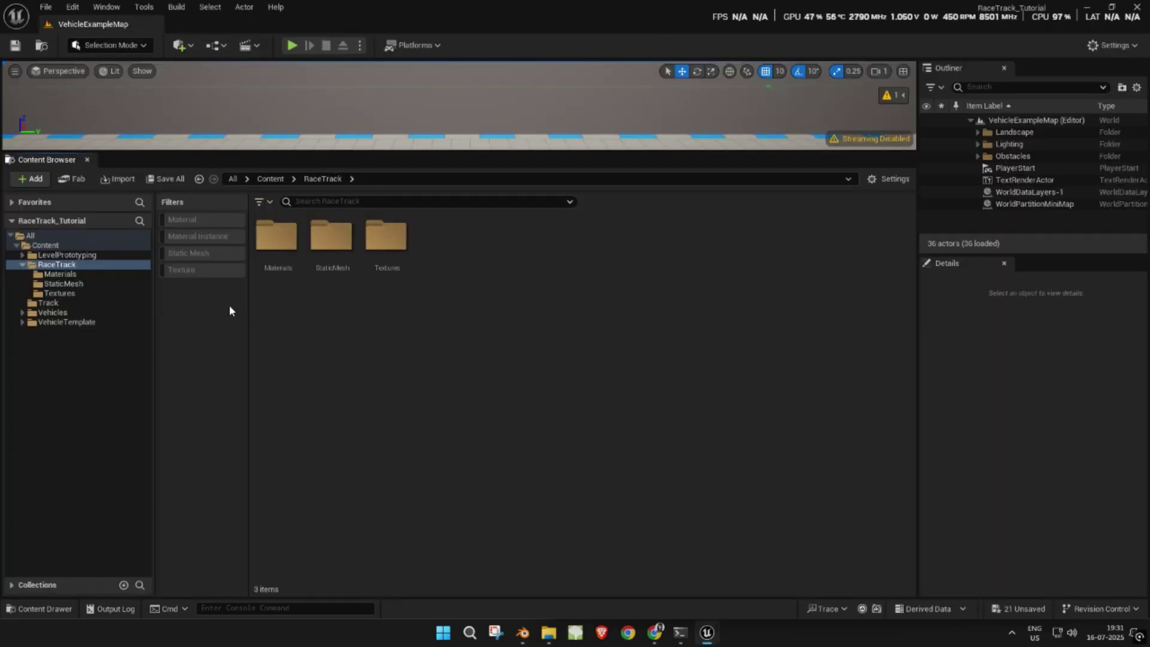
pyautogui.click(188, 255)
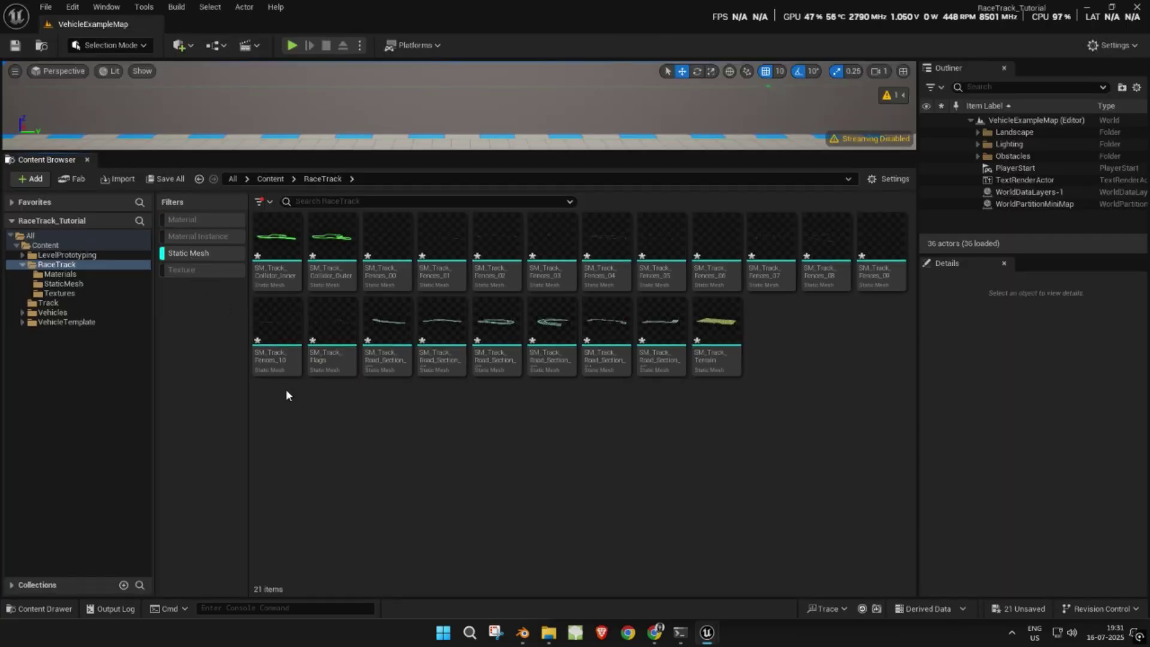
pyautogui.click(281, 257)
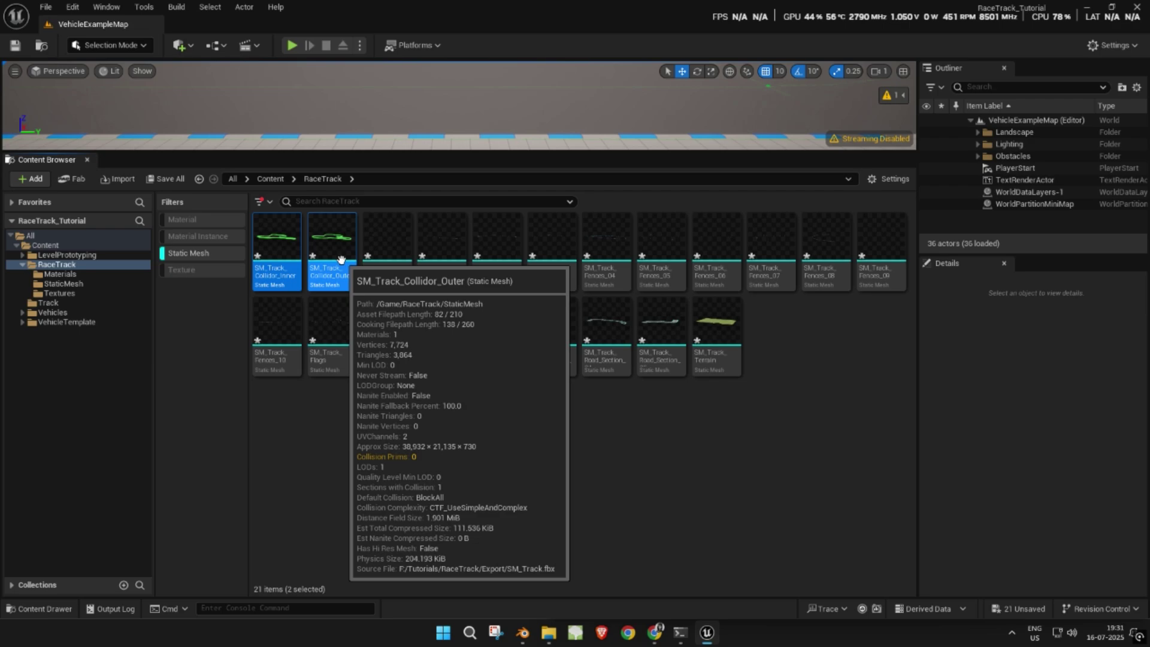
pyautogui.keyDown('ctrl'); pyautogui.click(343, 266); pyautogui.keyUp('ctrl')
pyautogui.hotkey('ctrl', 's')
# Open SM_Track_Collidor_Inner, set its Collision Complexity to Use Complex Collision As Simple and close the mesh editor
pyautogui.click(277, 252)
pyautogui.doubleClick(277, 251)
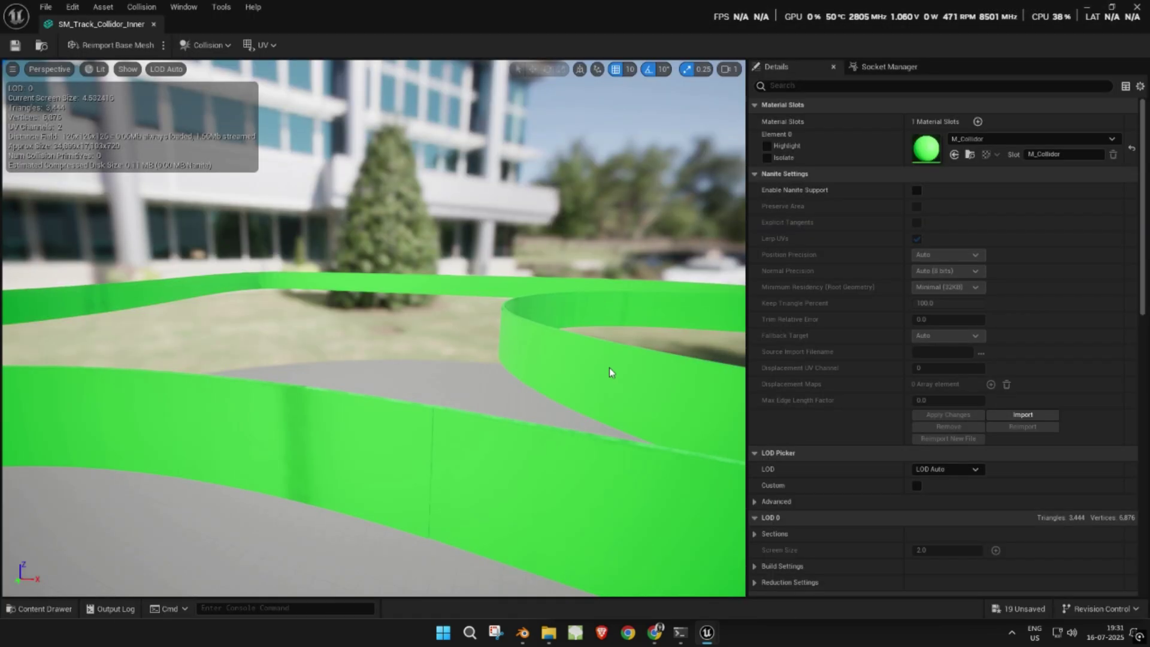
pyautogui.moveTo(517, 360); pyautogui.dragTo(539, 378, button='right')
pyautogui.moveTo(548, 249); pyautogui.dragTo(542, 245)
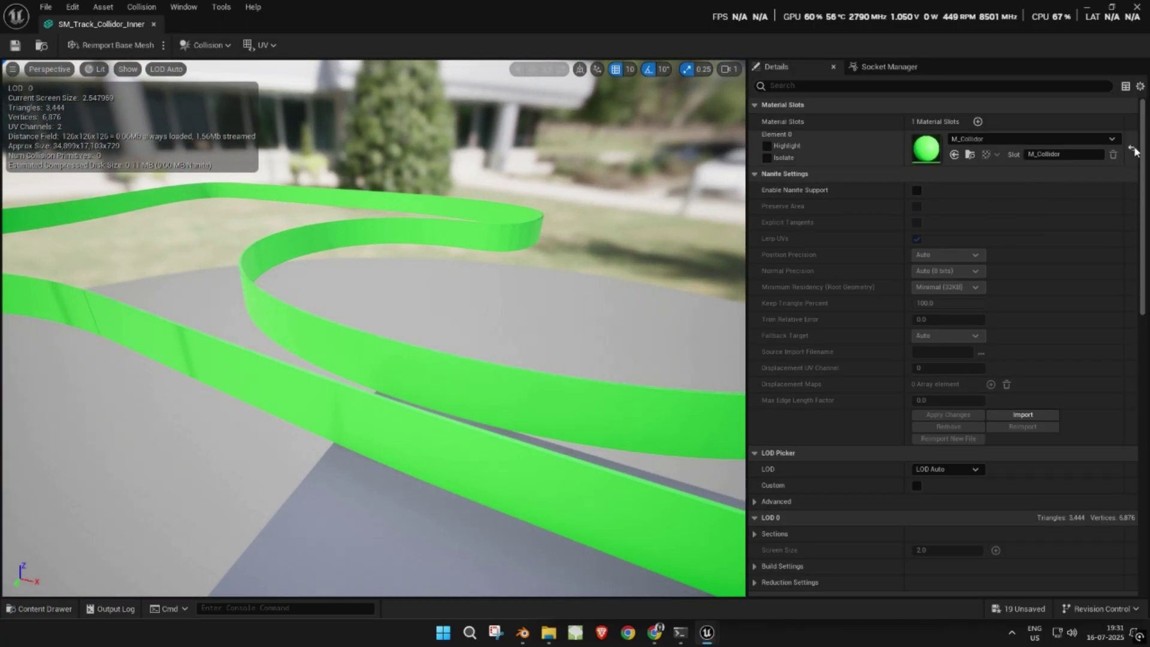
pyautogui.scroll(-6, 1013, 397)
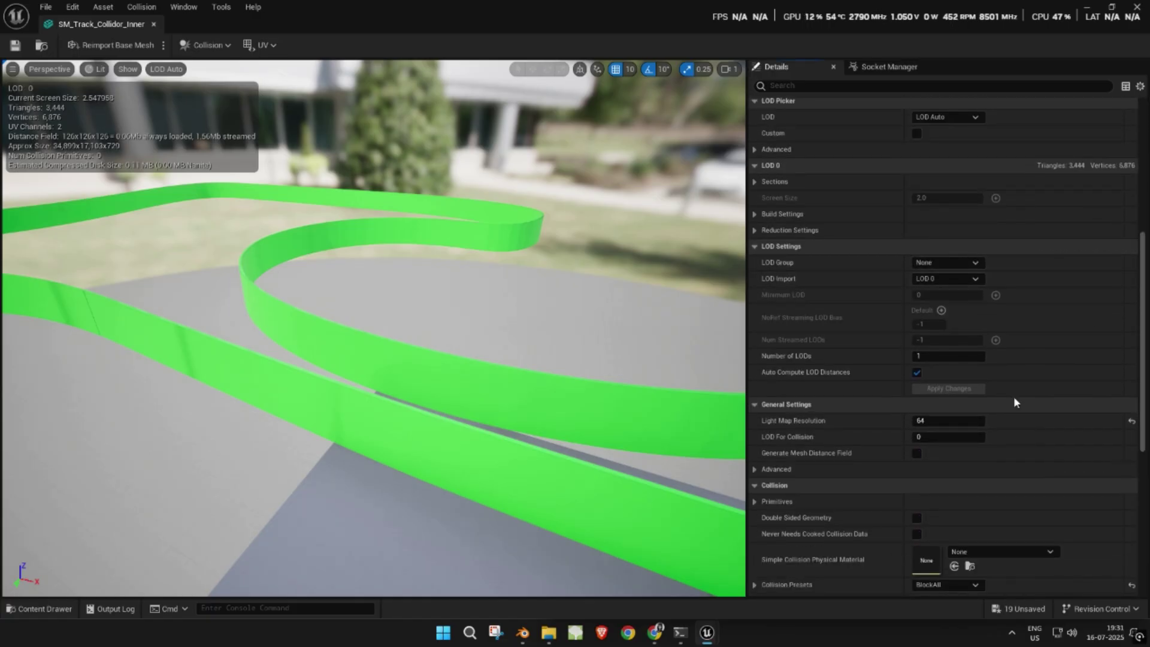
pyautogui.scroll(-3, 936, 400)
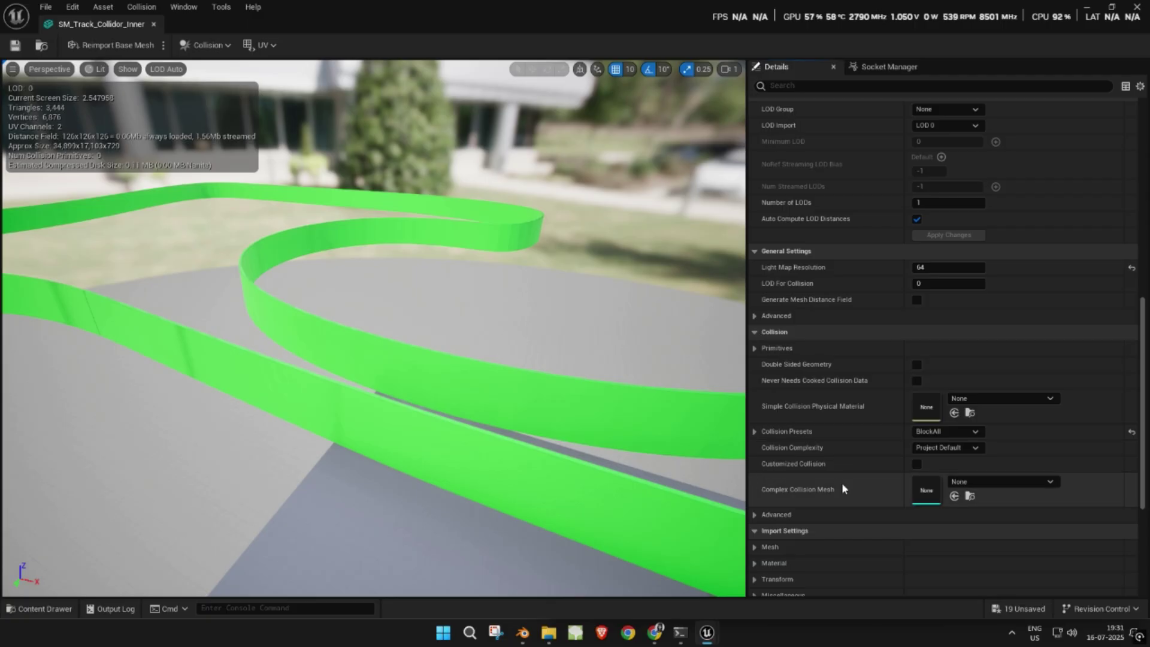
pyautogui.scroll(-2, 852, 394)
pyautogui.click(780, 421)
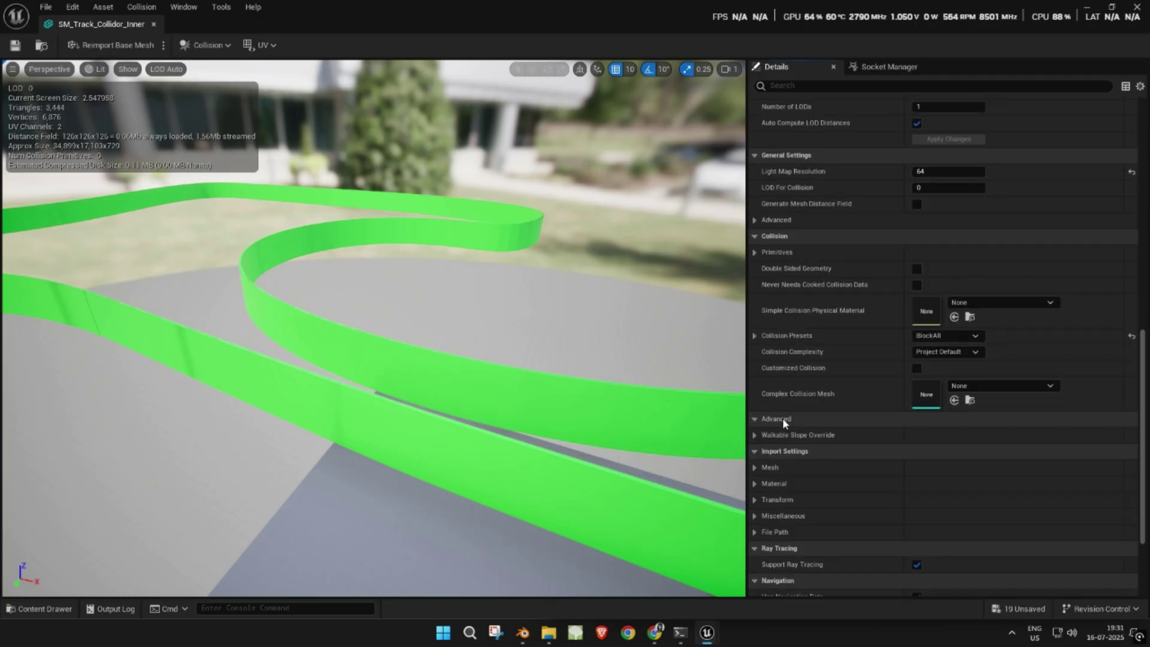
pyautogui.click(782, 418)
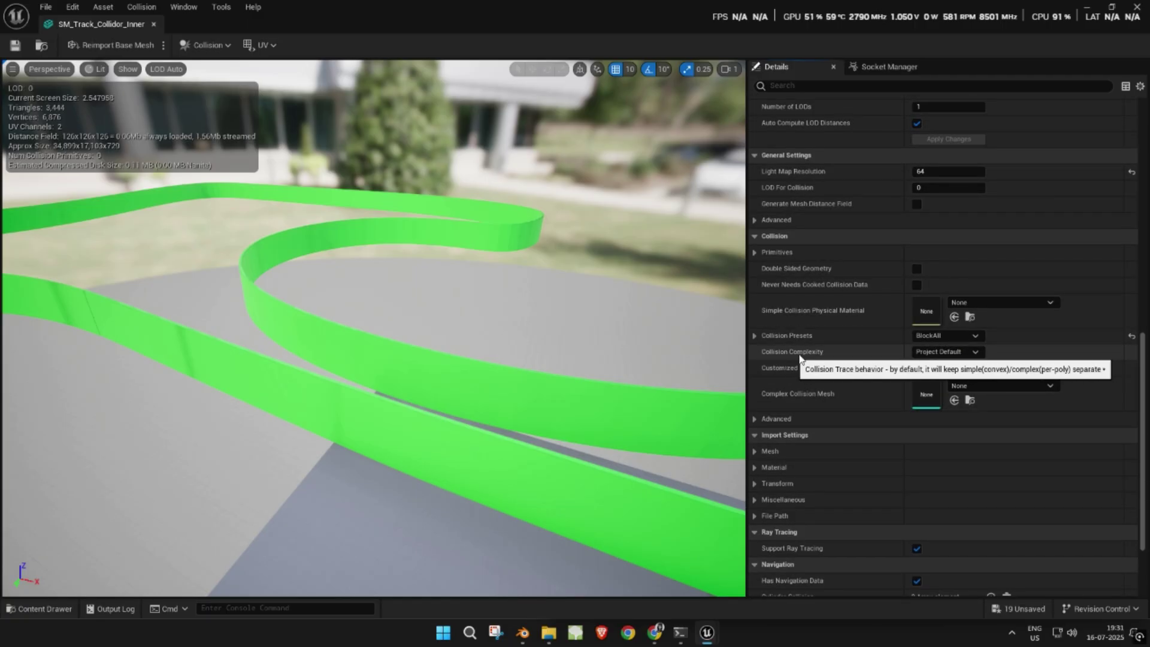
pyautogui.click(945, 351)
pyautogui.click(942, 398)
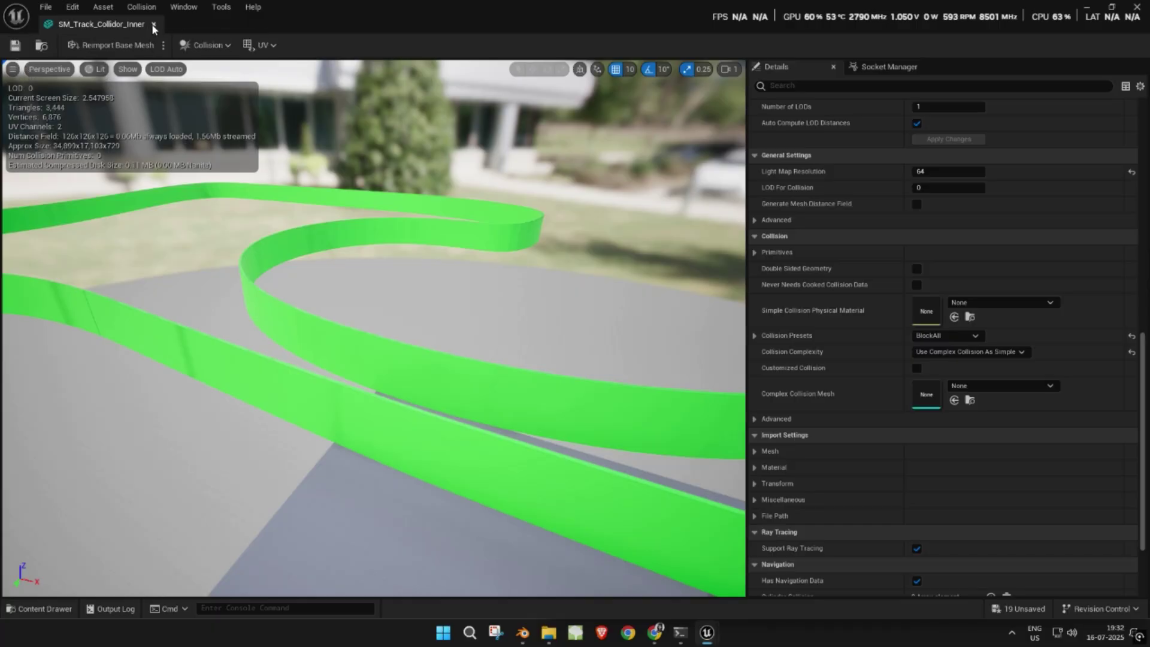
pyautogui.click(153, 24)
# Set SM_Track_Collidor_Outer's Collision Complexity to Use Complex Collision As Simple, save the mesh and close it
pyautogui.doubleClick(314, 230)
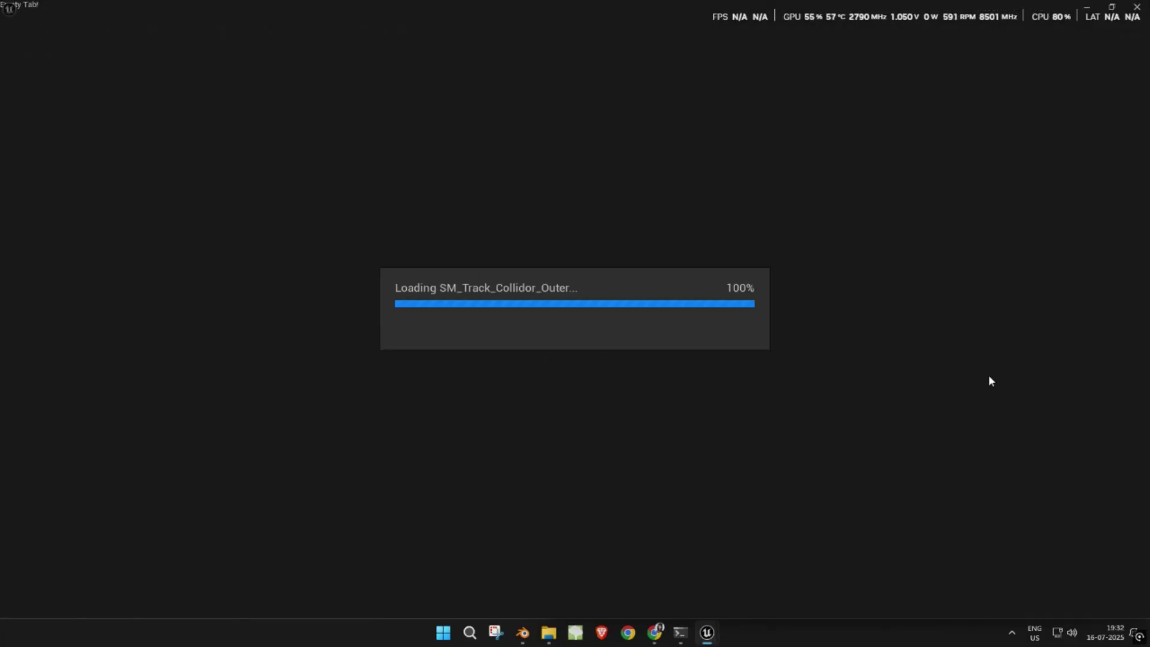
pyautogui.scroll(-10, 873, 527)
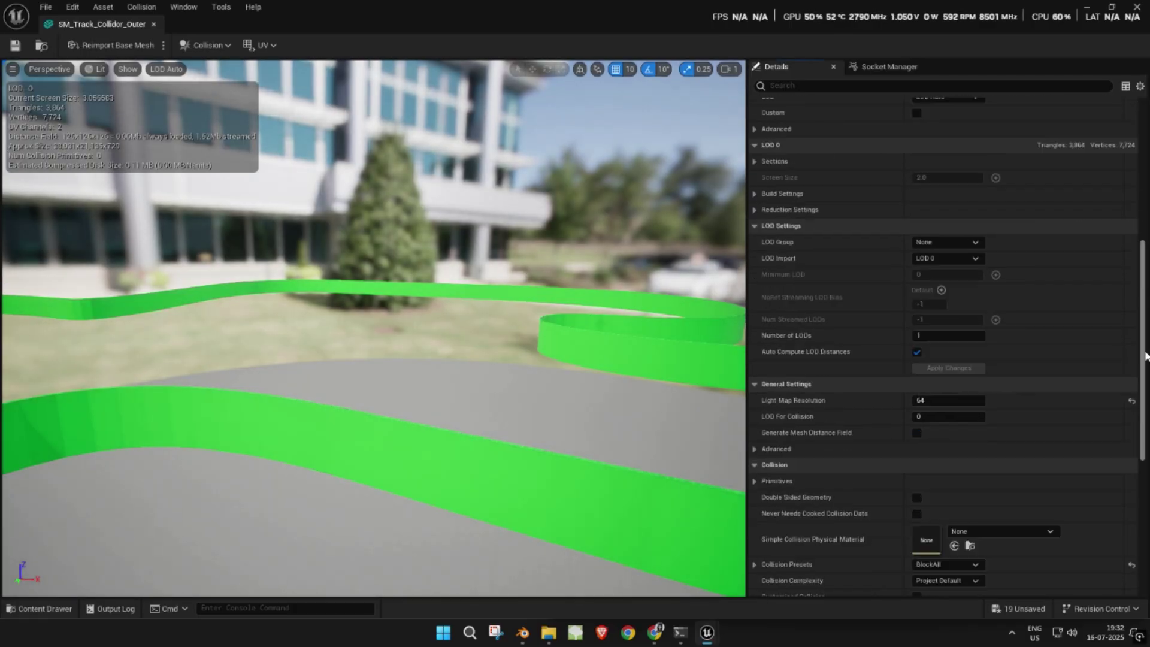
pyautogui.click(949, 350)
pyautogui.click(955, 396)
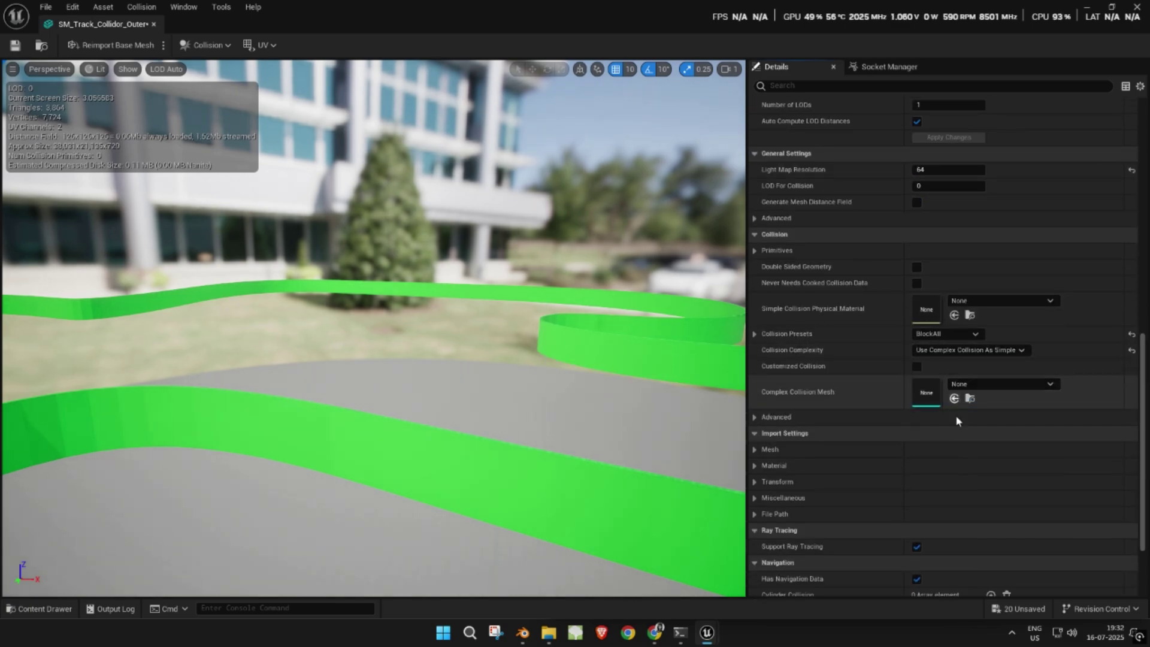
pyautogui.click(15, 46)
pyautogui.click(153, 24)
# Select all the remaining track meshes, from SM_Track_Fences_00 to SM_Track_Terrain, and save them
pyautogui.click(394, 258)
pyautogui.click(387, 244)
pyautogui.keyDown('shift'); pyautogui.click(719, 354); pyautogui.keyUp('shift')
pyautogui.hotkey('ctrl', 's')
pyautogui.click(483, 412)
pyautogui.click(343, 204)
# Set SM_Track_Terrain's Collision Complexity to Use Complex Collision As Simple and save the mesh
pyautogui.doubleClick(713, 327)
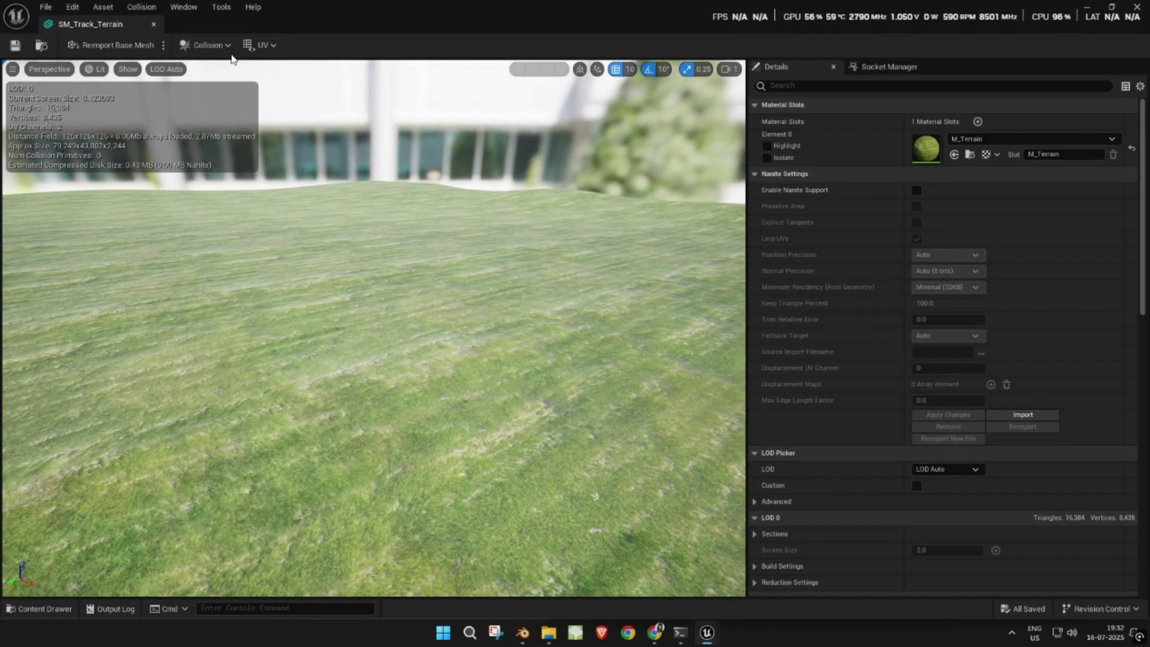
pyautogui.scroll(-10, 1011, 384)
pyautogui.click(944, 335)
pyautogui.click(944, 335)
pyautogui.click(948, 350)
pyautogui.click(953, 397)
pyautogui.click(15, 46)
# Check the terrain mesh in the Player Collision view mode and return to Lit
pyautogui.click(198, 45)
pyautogui.click(94, 69)
pyautogui.click(138, 204)
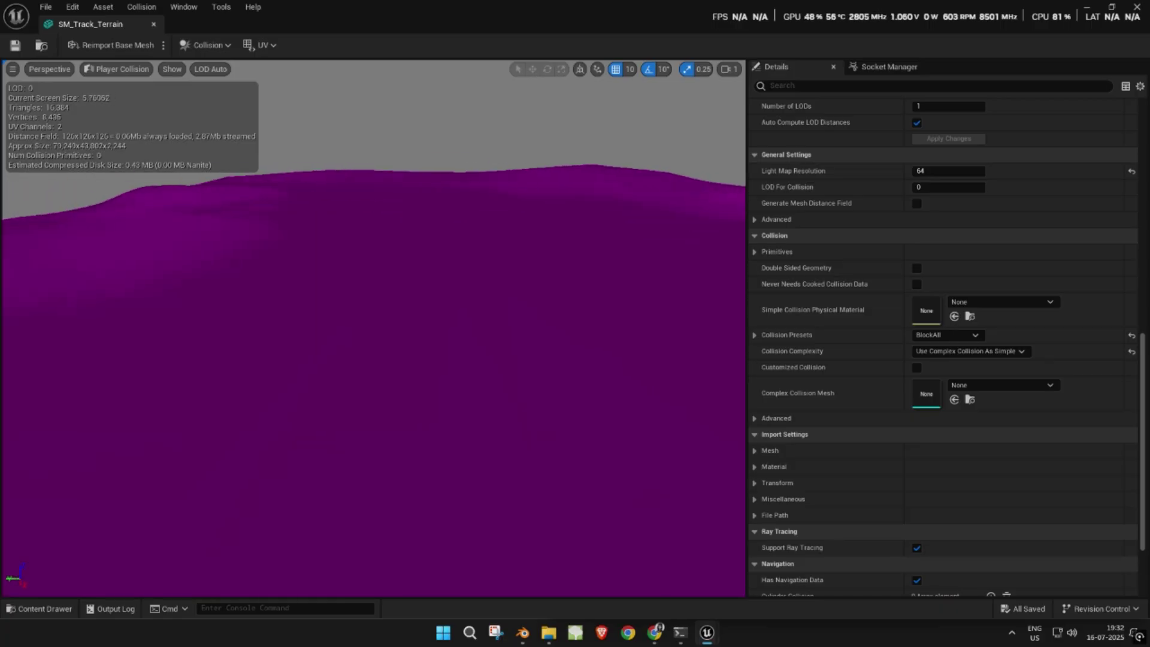
pyautogui.click(117, 69)
pyautogui.click(111, 128)
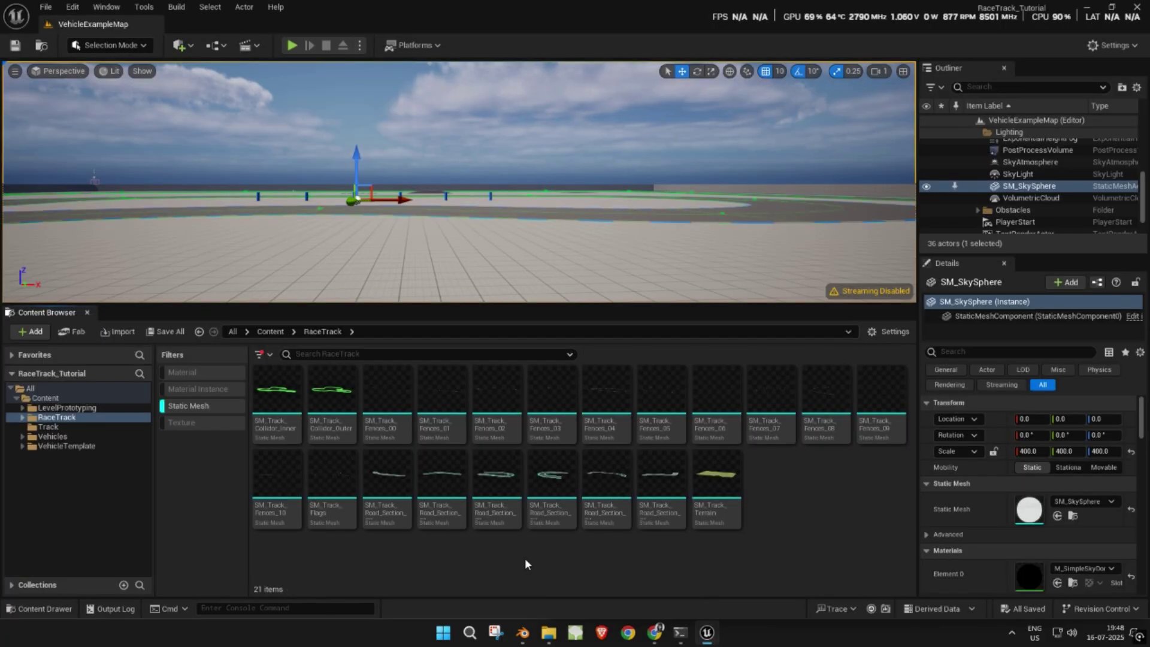
# Switch to Blender, exclude the Export collection from the view layer and enable the TreeCluster collection
pyautogui.click(522, 632)
pyautogui.scroll(2, 502, 390)
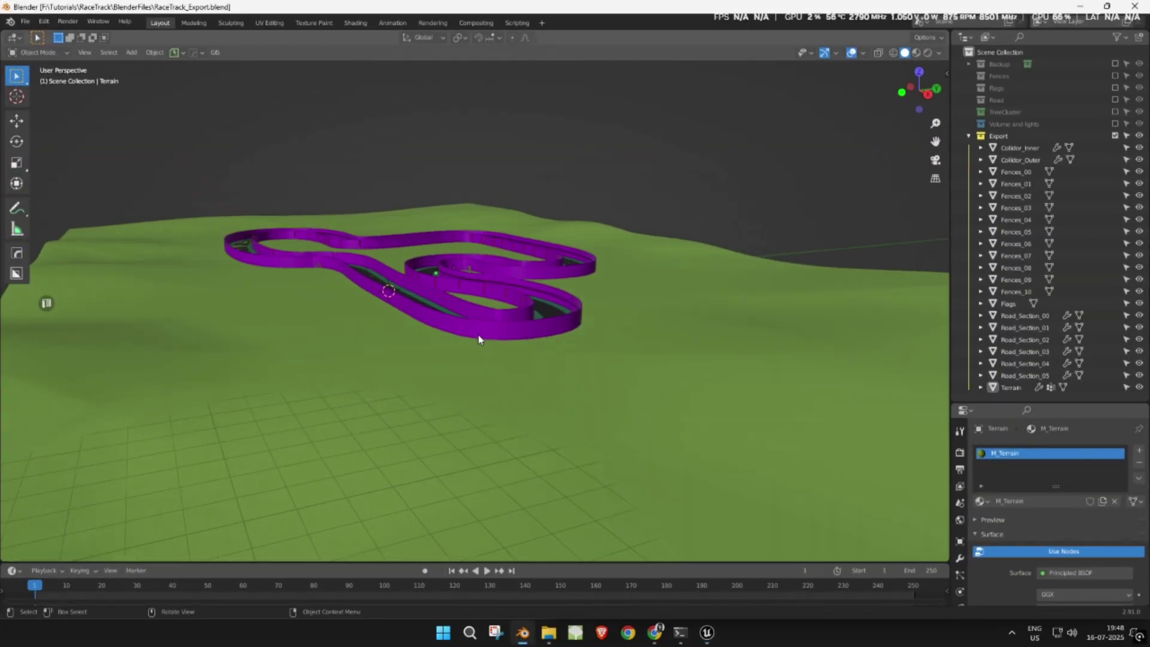
pyautogui.click(968, 137)
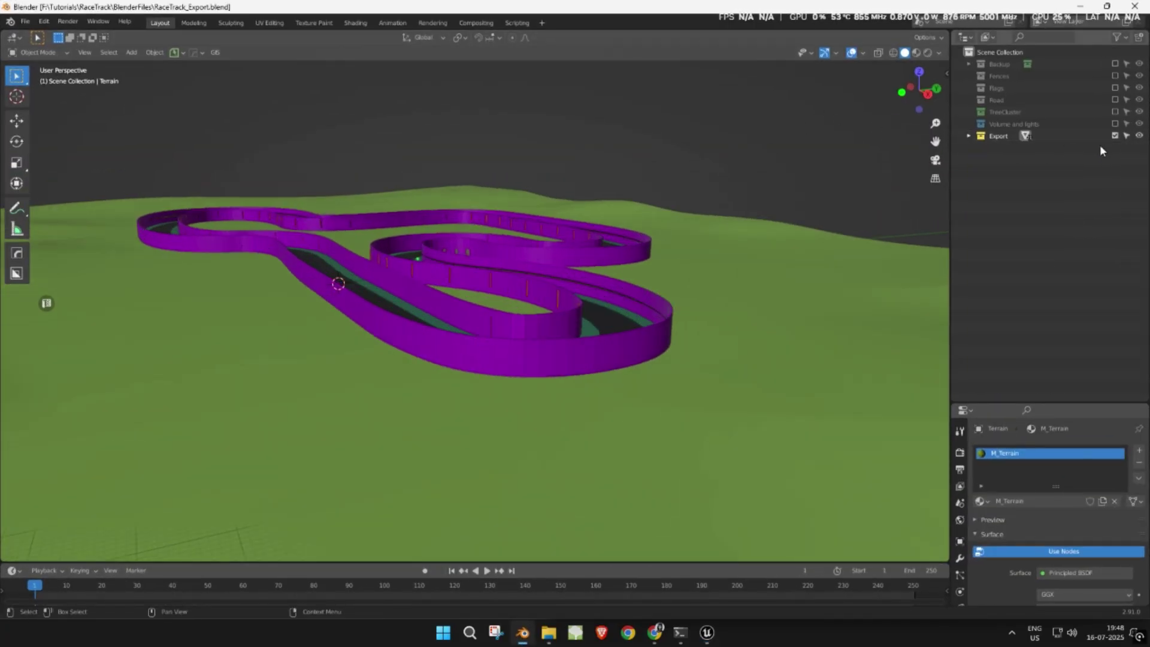
pyautogui.click(1115, 136)
pyautogui.click(1115, 113)
pyautogui.scroll(-3, 501, 260)
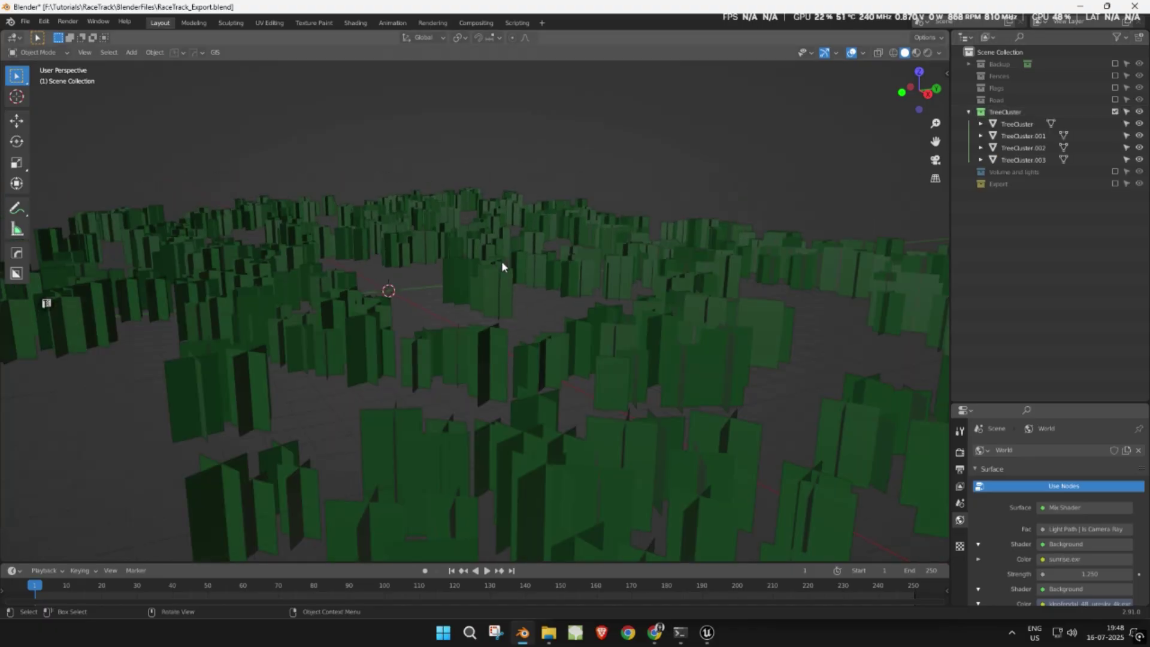
# Add a cube mesh at the 3D cursor in the middle of the tree clusters
pyautogui.press('a')
pyautogui.moveTo(501, 261); pyautogui.dragTo(445, 289, button='middle')
pyautogui.scroll(1, 470, 283)
pyautogui.click(554, 251)
pyautogui.hotkey('shift', 'a')
pyautogui.moveTo(407, 219)
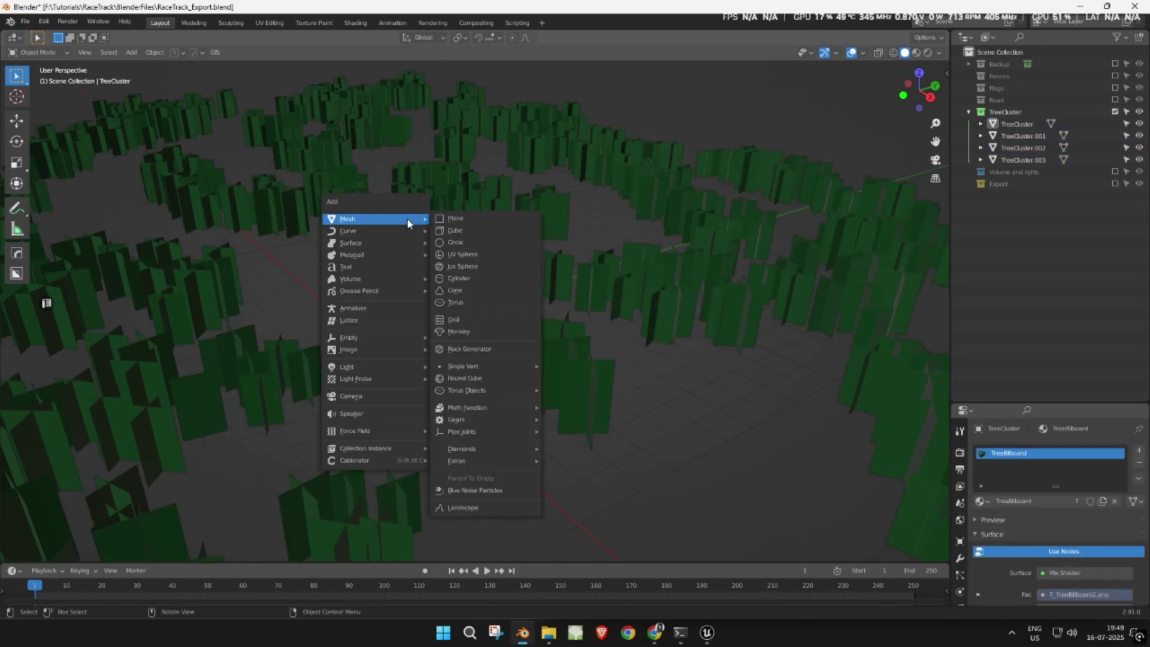
pyautogui.click(465, 230)
pyautogui.scroll(3, 437, 281)
pyautogui.moveTo(427, 293)
pyautogui.mouseDown(button='middle')
pyautogui.moveTo(368, 291)
pyautogui.moveTo(422, 281)
pyautogui.mouseUp(button='middle')
# Select everything in the scene and join all the tree clusters into the new cube object
pyautogui.scroll(-4, 362, 287)
pyautogui.press('a')
pyautogui.scroll(3, 418, 284)
pyautogui.scroll(5, 290, 310)
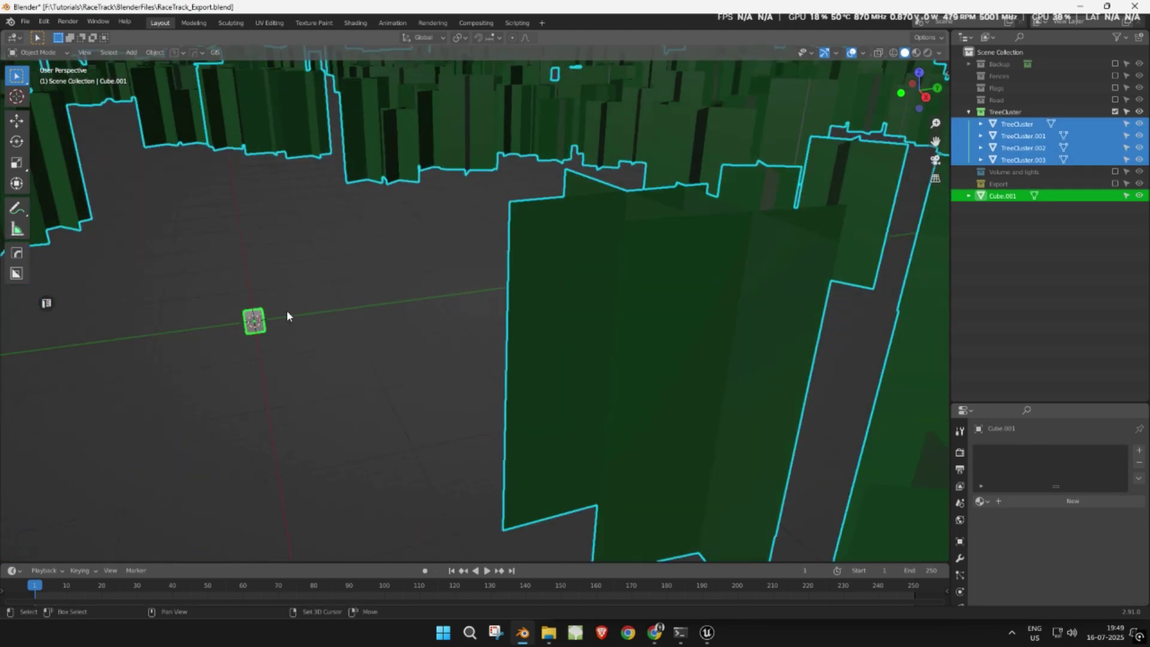
pyautogui.hotkey('ctrl', 'j')
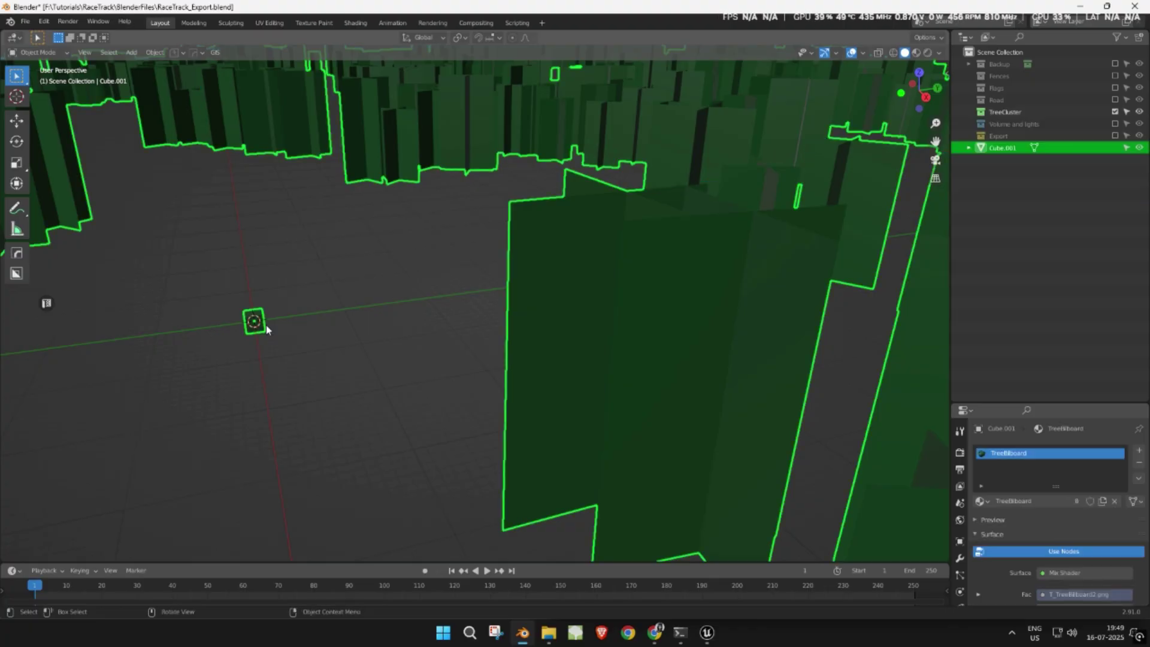
# In Edit Mode with wireframe shading, delete the cube's vertices from the joined mesh and return to Object Mode
pyautogui.press('Tab')
pyautogui.hotkey('shift', 'z')
pyautogui.moveTo(170, 265); pyautogui.dragTo(336, 389)
pyautogui.press('x')
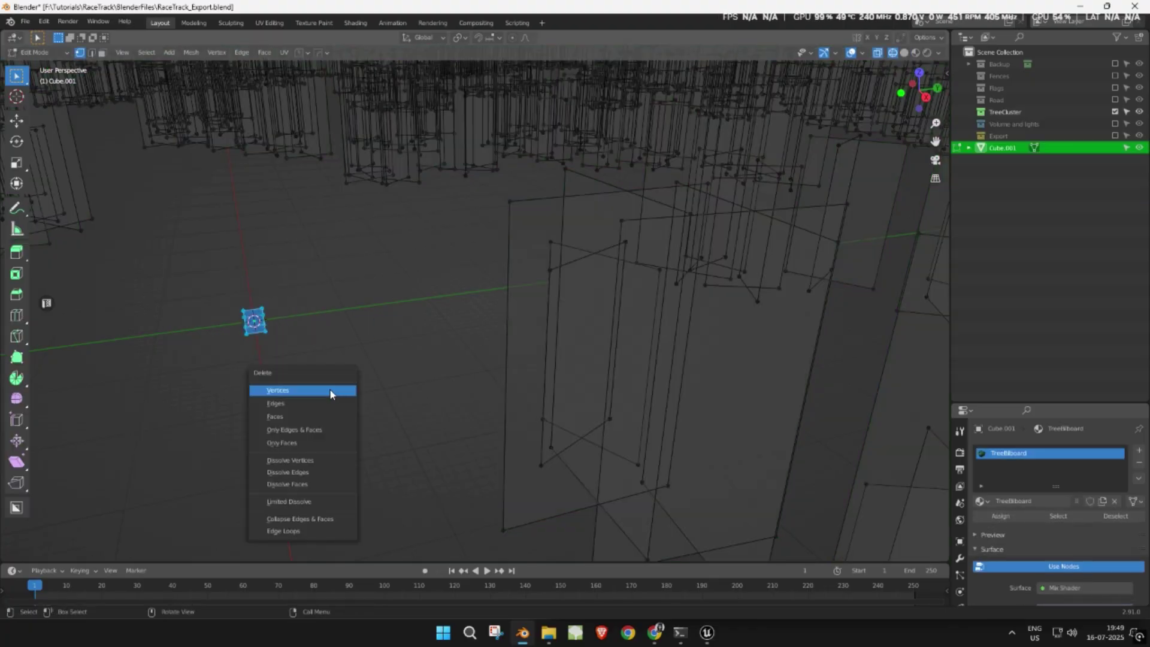
pyautogui.click(332, 391)
pyautogui.press('Tab')
# Rename the joined tree object as Trees and deselect it
pyautogui.scroll(-5, 329, 377)
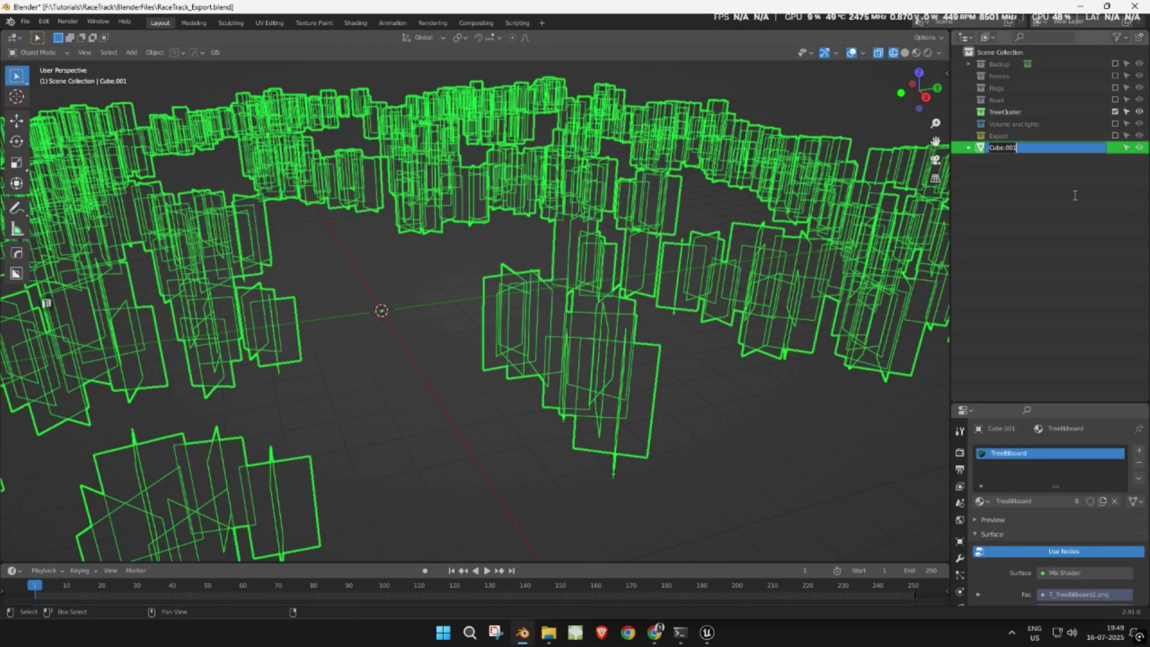
pyautogui.press('Return')
pyautogui.click(399, 291)
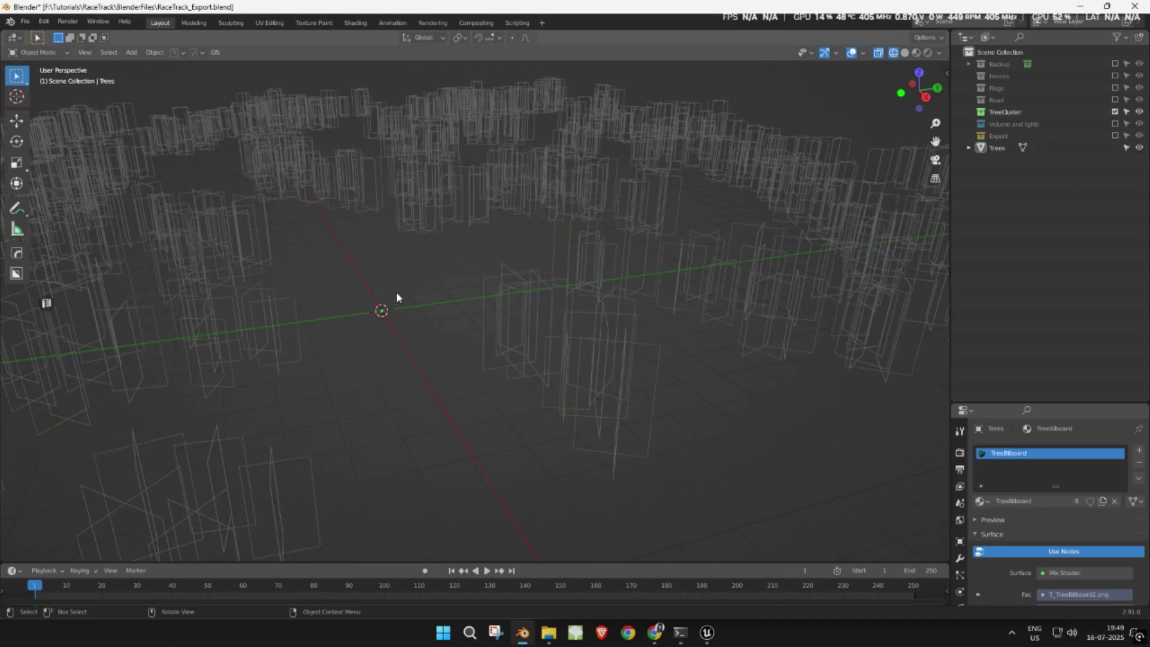
# Restore solid shading, select the Trees object and save the Blender file
pyautogui.hotkey('shift', 'z')
pyautogui.scroll(-3, 501, 295)
pyautogui.moveTo(501, 295); pyautogui.dragTo(564, 275, button='middle')
pyautogui.click(565, 276)
pyautogui.scroll(-3, 608, 313)
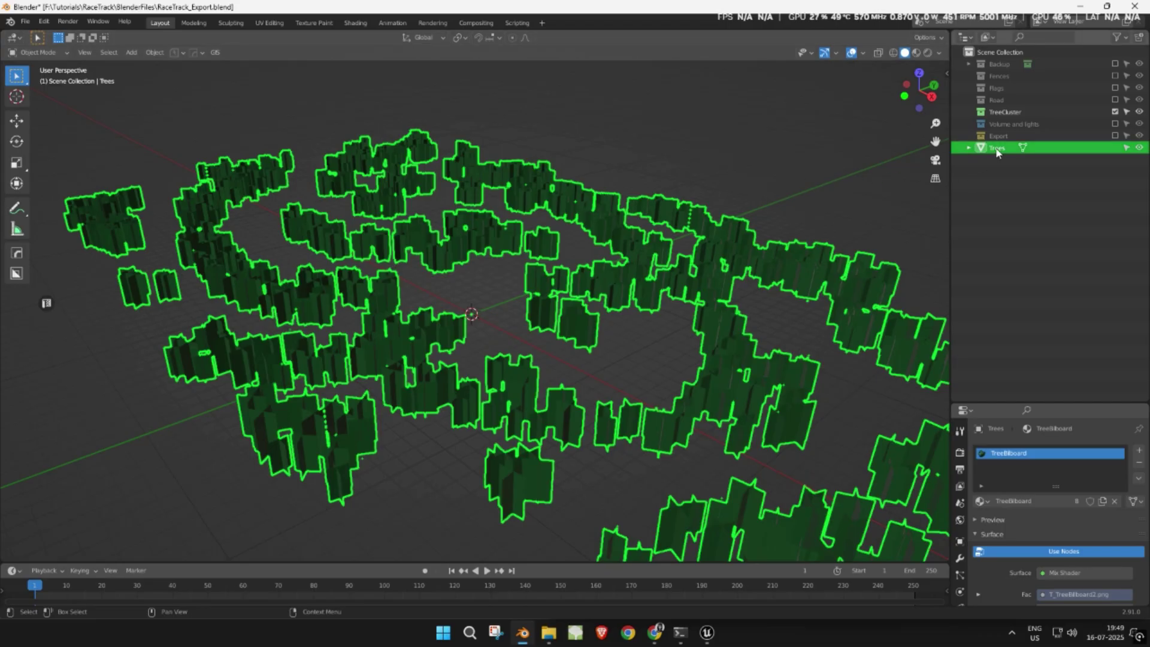
pyautogui.hotkey('ctrl', 's')
# Export the selected Trees object as SM_Trees.fbx to the Export folder and deselect it
pyautogui.click(25, 22)
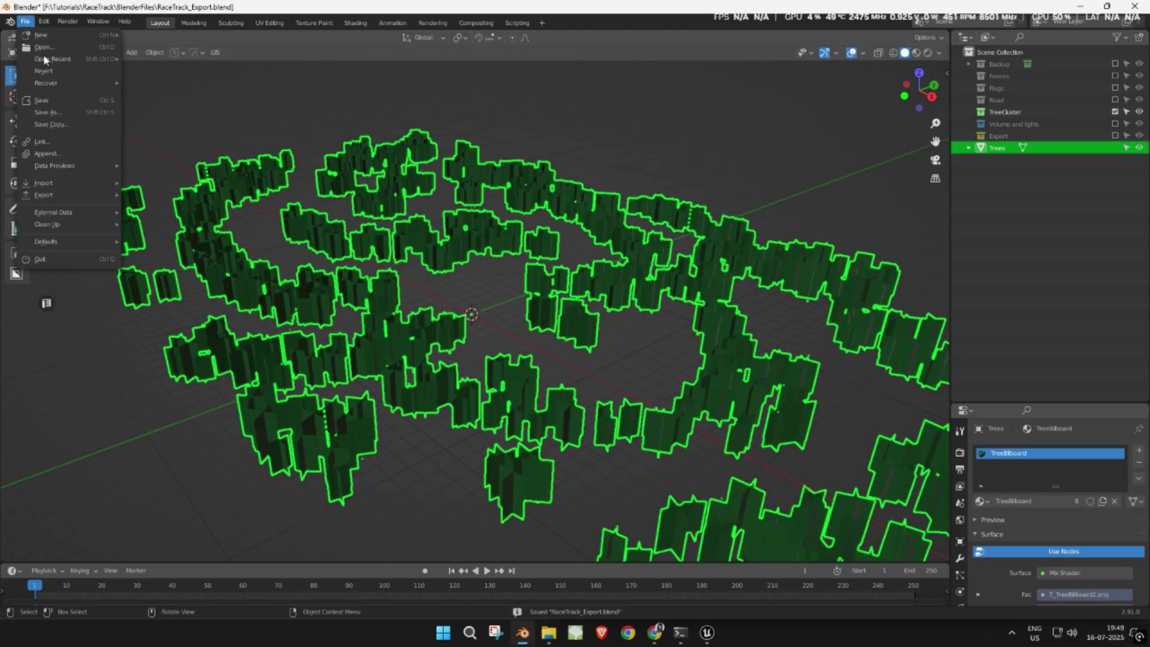
pyautogui.moveTo(102, 196)
pyautogui.click(178, 266)
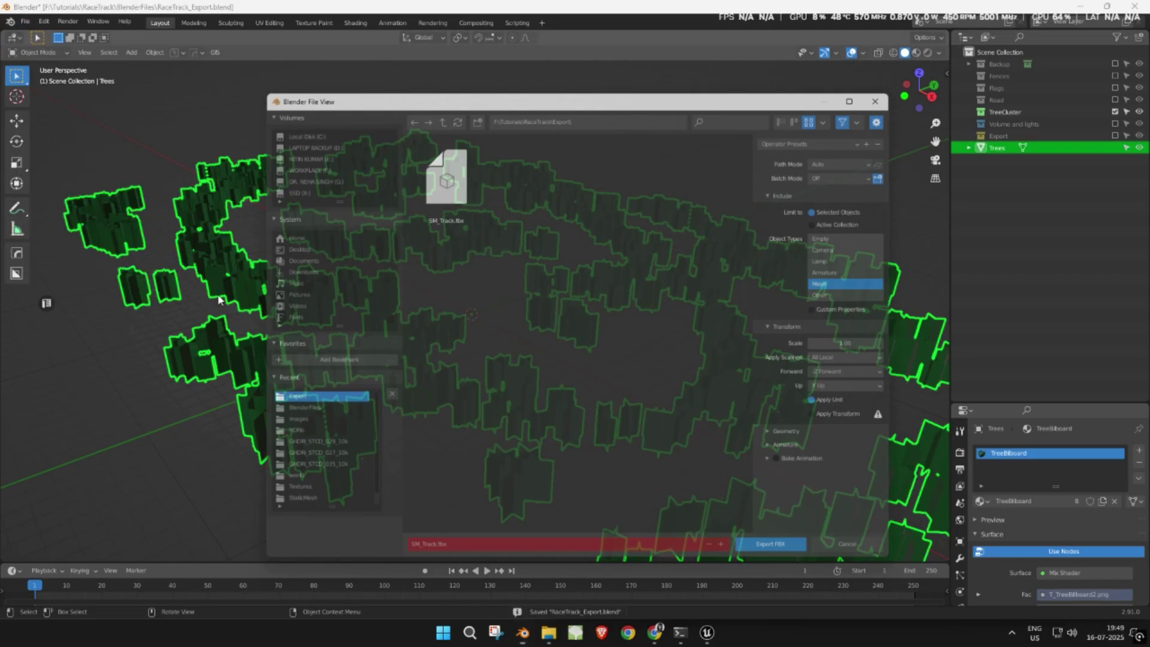
pyautogui.click(451, 560)
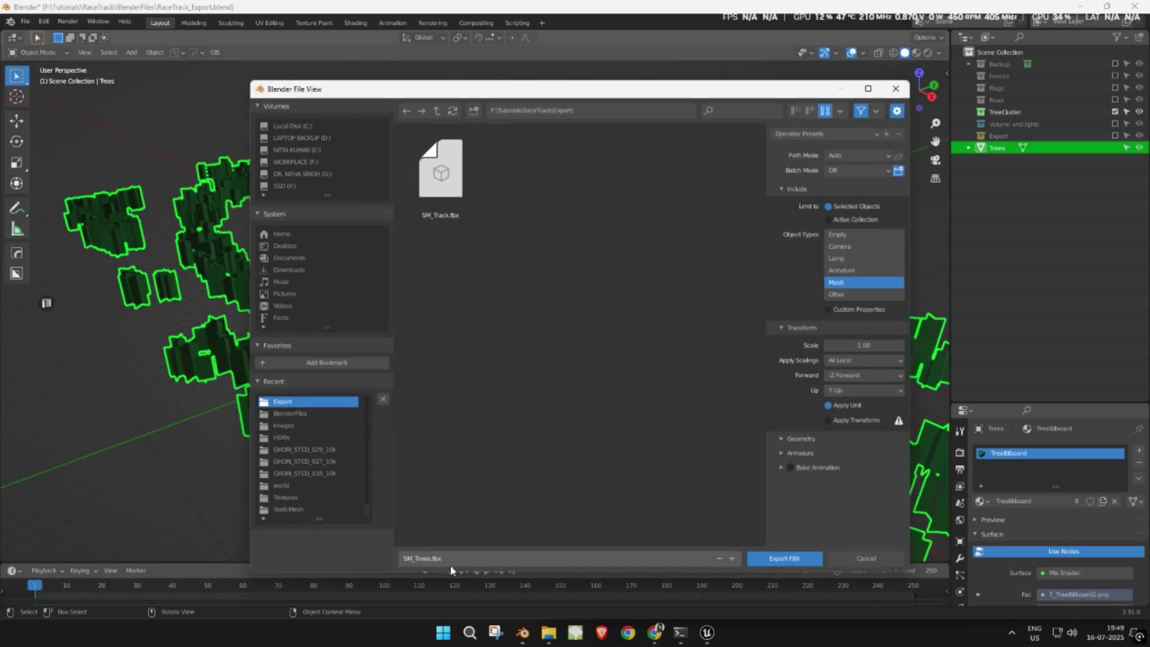
pyautogui.write('SM_Trees.fbx')
pyautogui.press('Return')
pyautogui.click(685, 176)
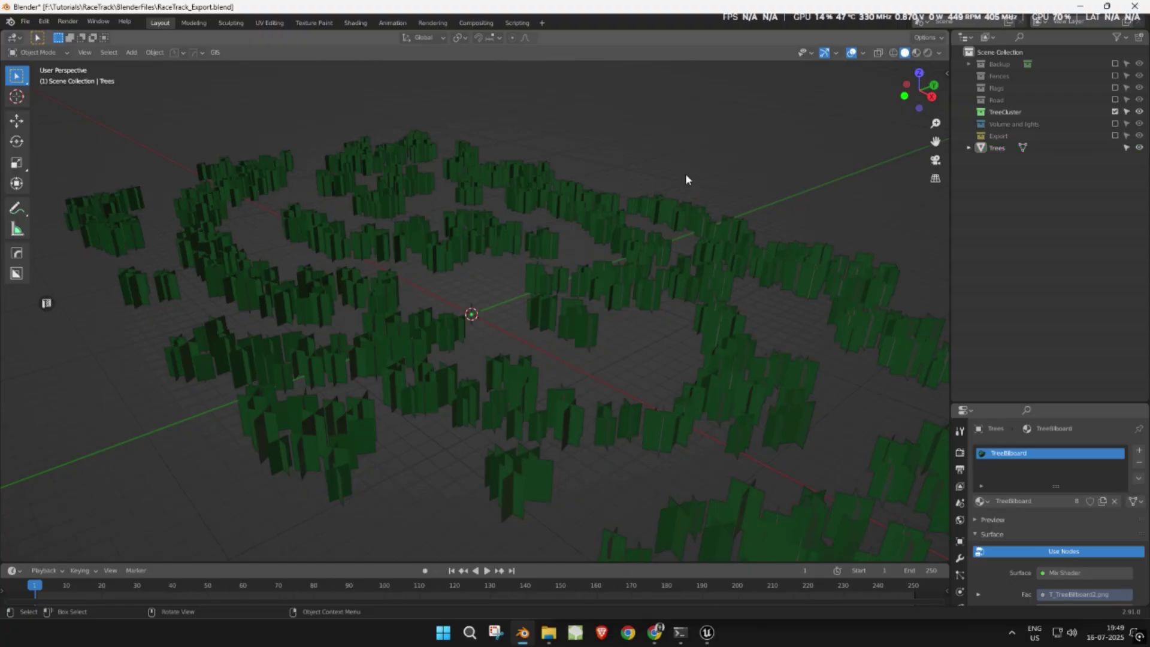
# Switch to Unreal and import SM_Trees.fbx from the Tutorials/RaceTrack/Export folder on drive F into the RaceTrack content folder
pyautogui.click(706, 632)
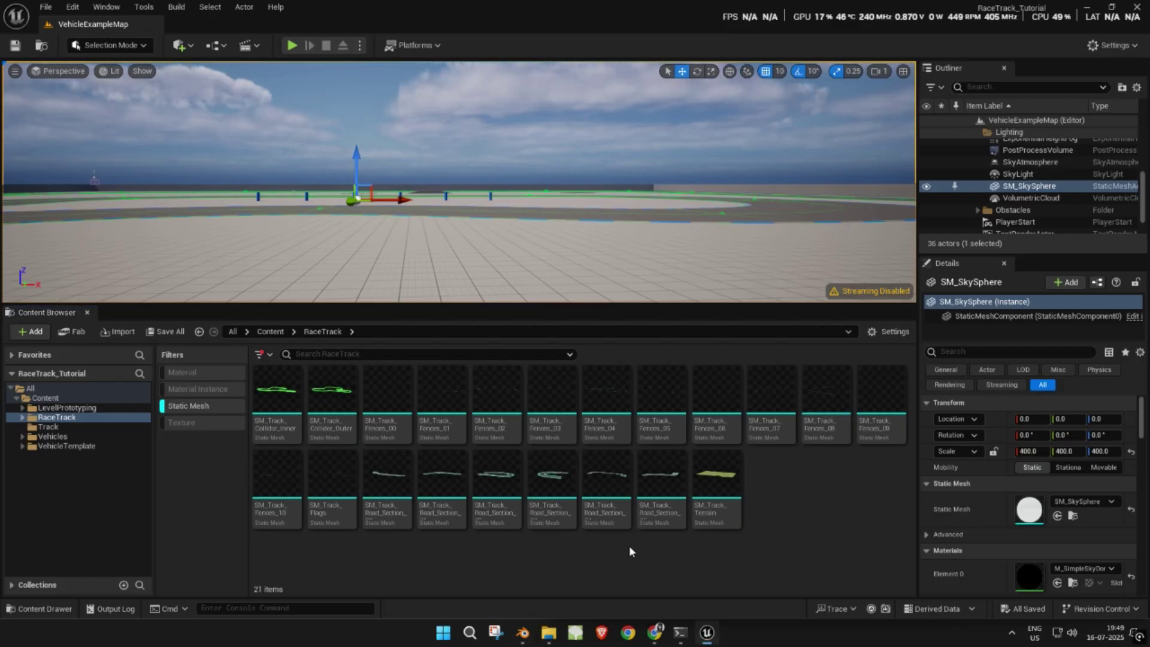
pyautogui.rightClick(753, 545)
pyautogui.moveTo(797, 426)
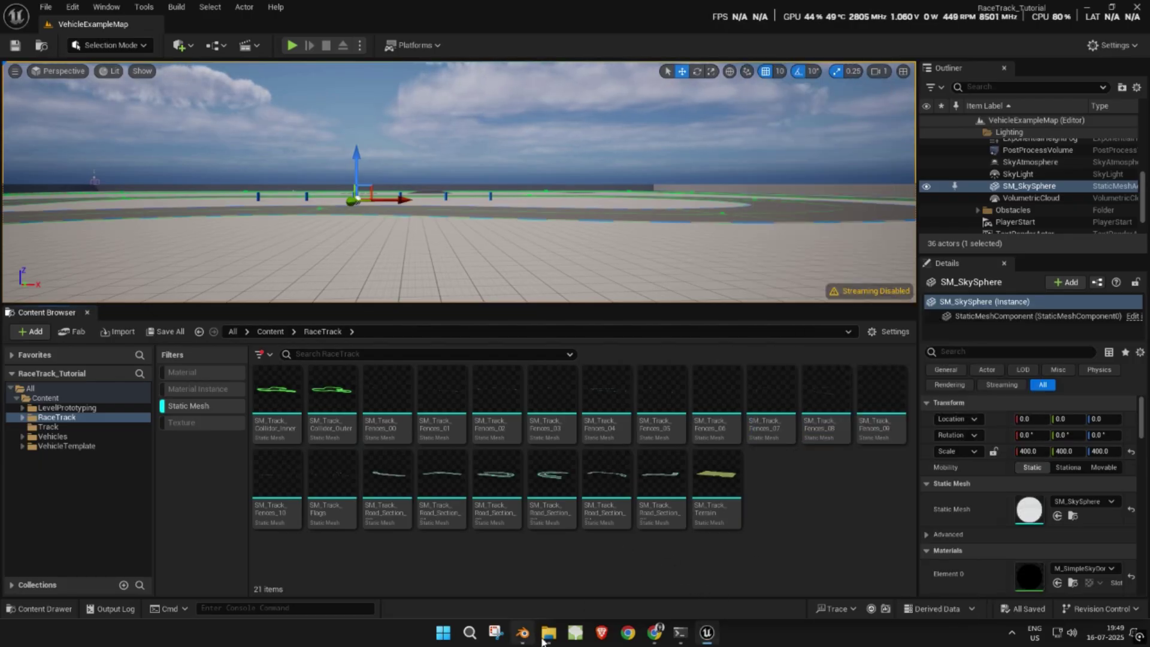
pyautogui.moveTo(546, 636)
pyautogui.click(579, 574)
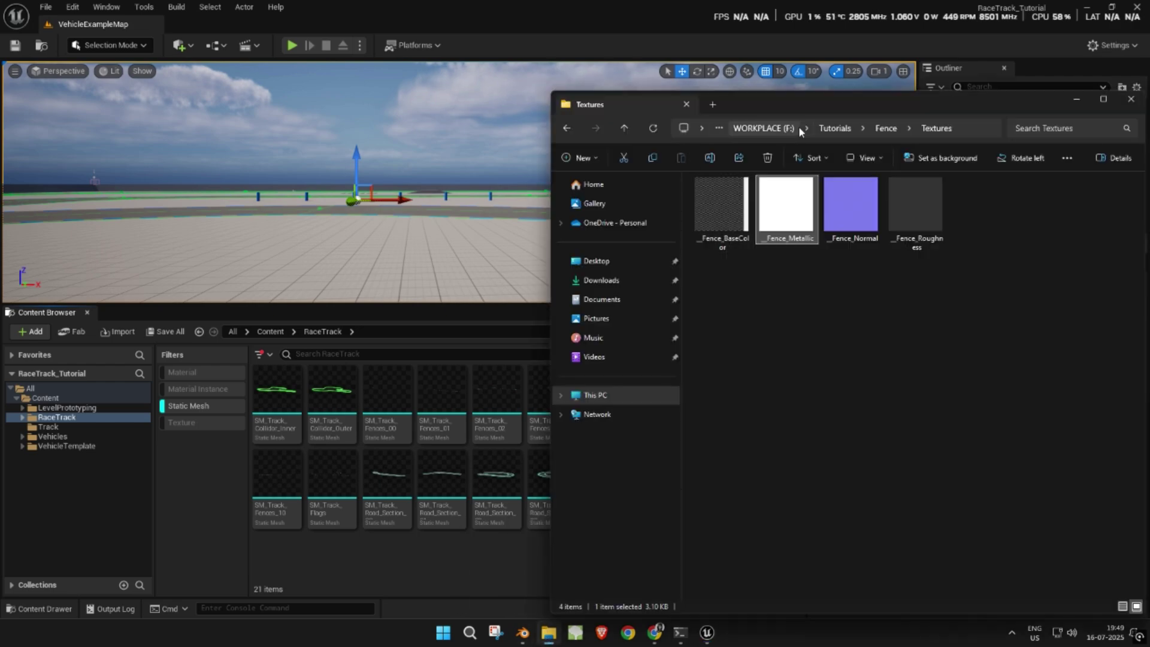
pyautogui.click(830, 129)
pyautogui.doubleClick(742, 251)
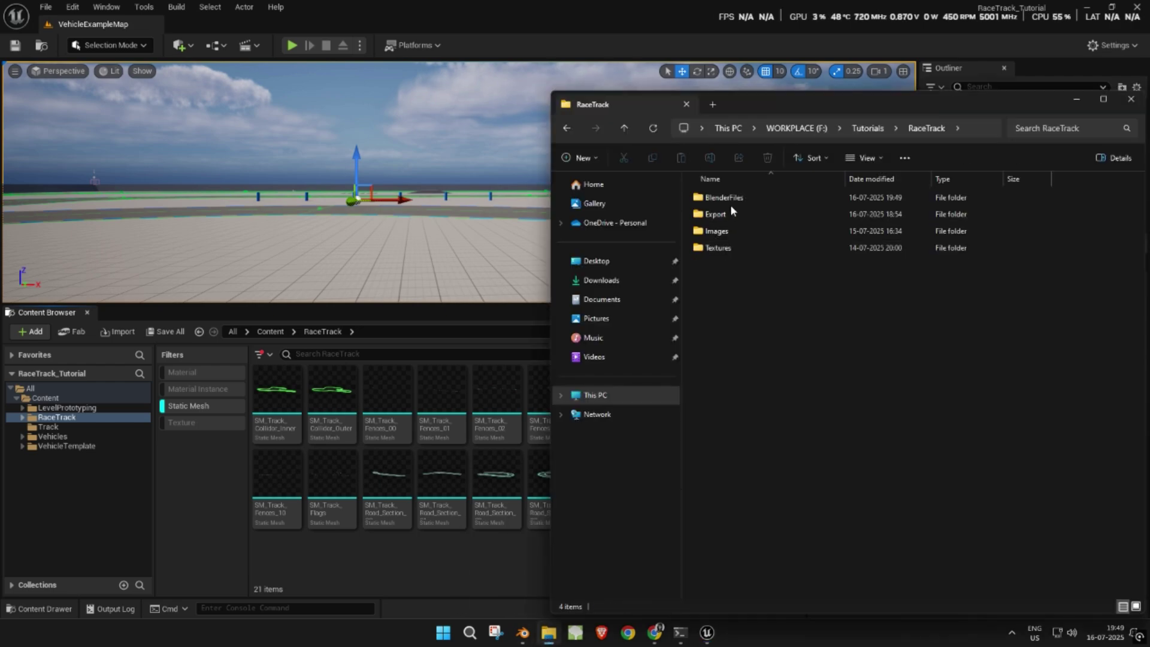
pyautogui.click(728, 216)
pyautogui.doubleClick(728, 216)
pyautogui.moveTo(726, 216); pyautogui.dragTo(527, 515)
pyautogui.click(556, 541)
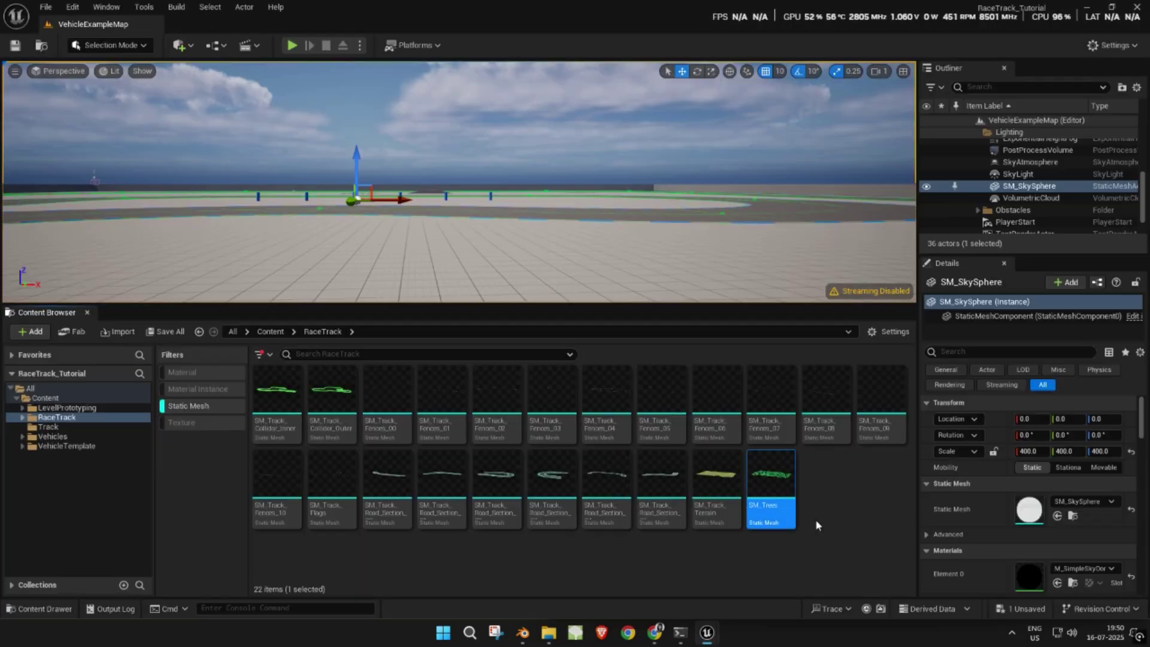
# Bring T_TreeBillboard2 into the RaceTrack Textures folder and preview the TreeBilboard material on a cube
pyautogui.click(188, 406)
pyautogui.moveTo(436, 406); pyautogui.dragTo(324, 419)
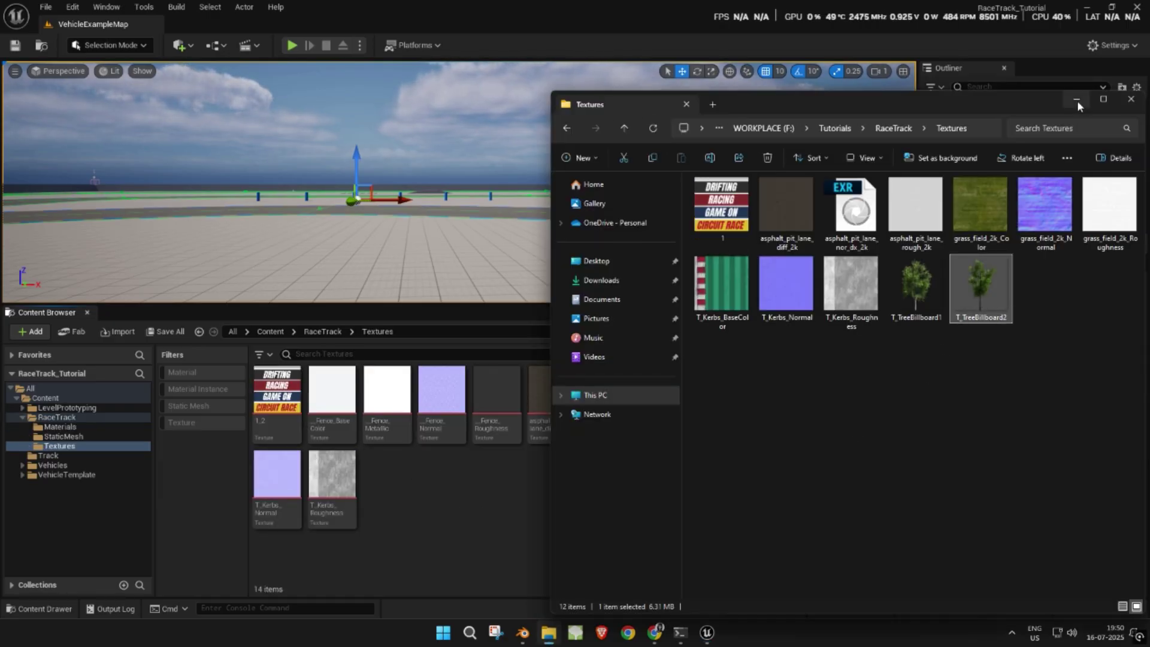
pyautogui.click(1076, 99)
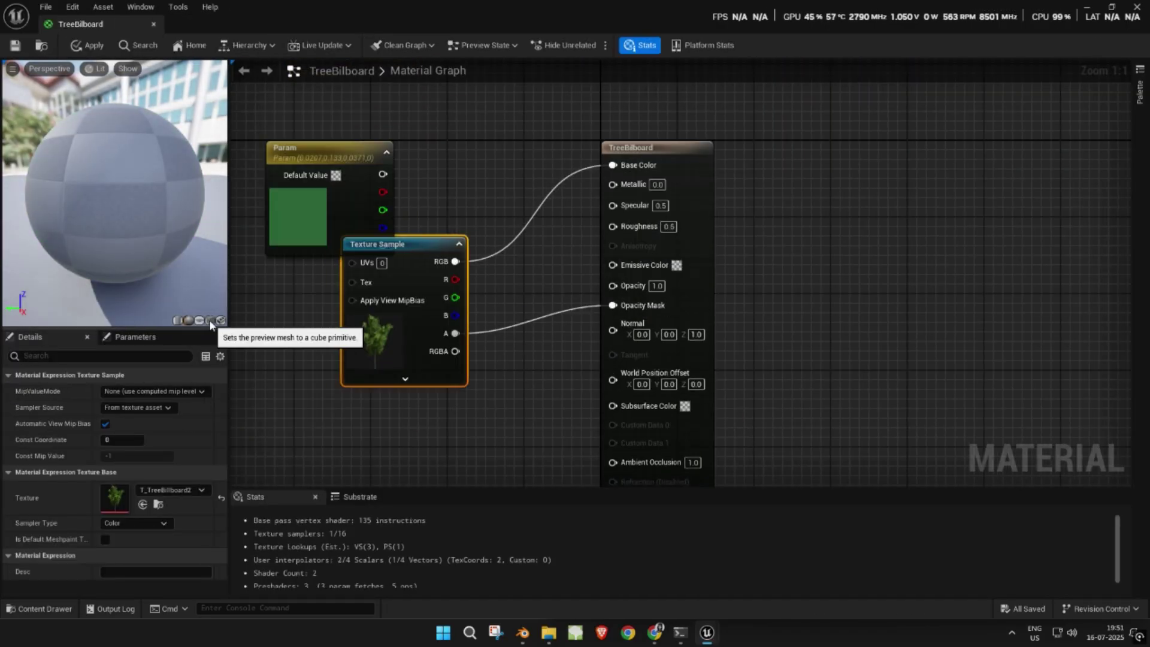
pyautogui.click(210, 321)
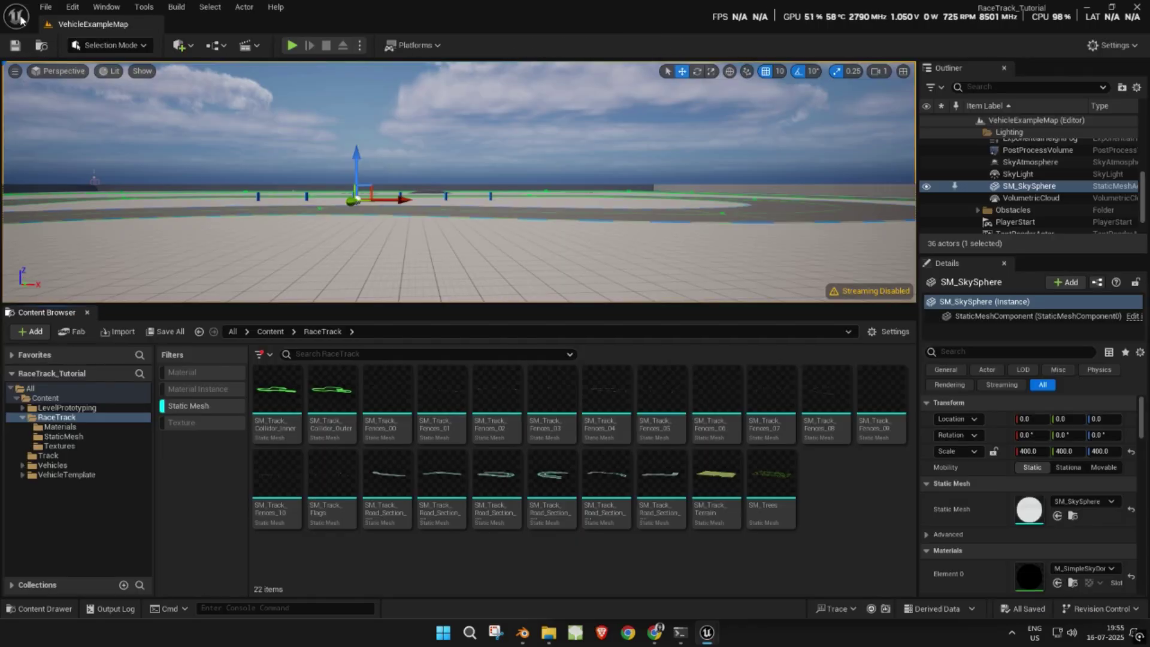
# Create a new level from the Basic template
pyautogui.click(45, 7)
pyautogui.click(180, 51)
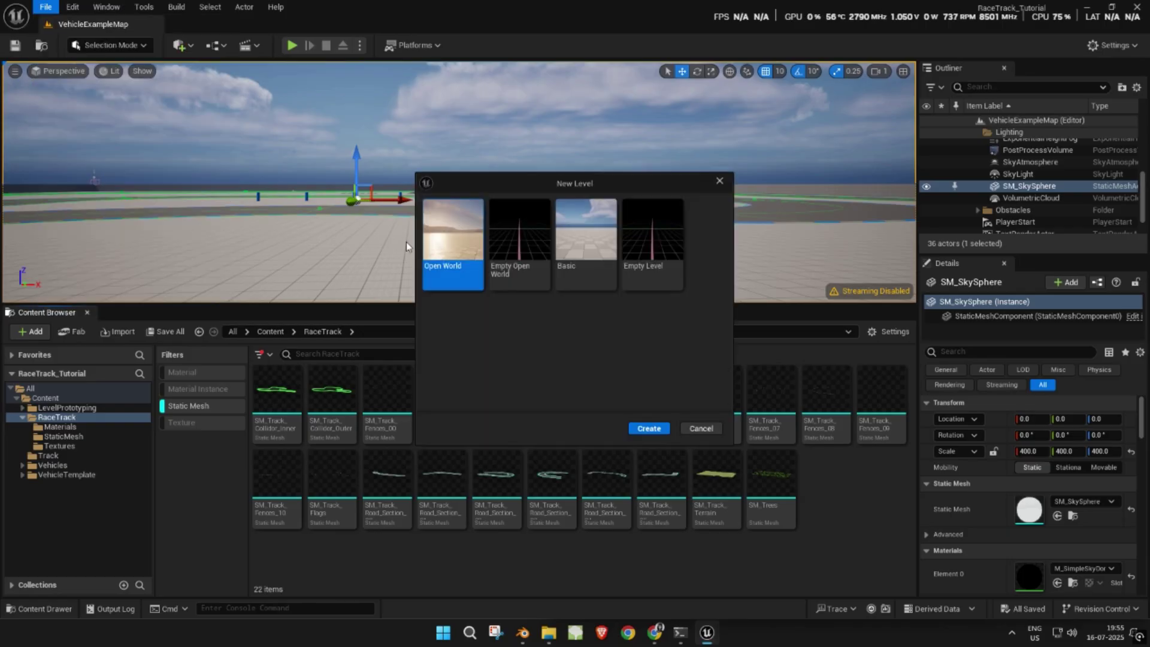
pyautogui.click(602, 250)
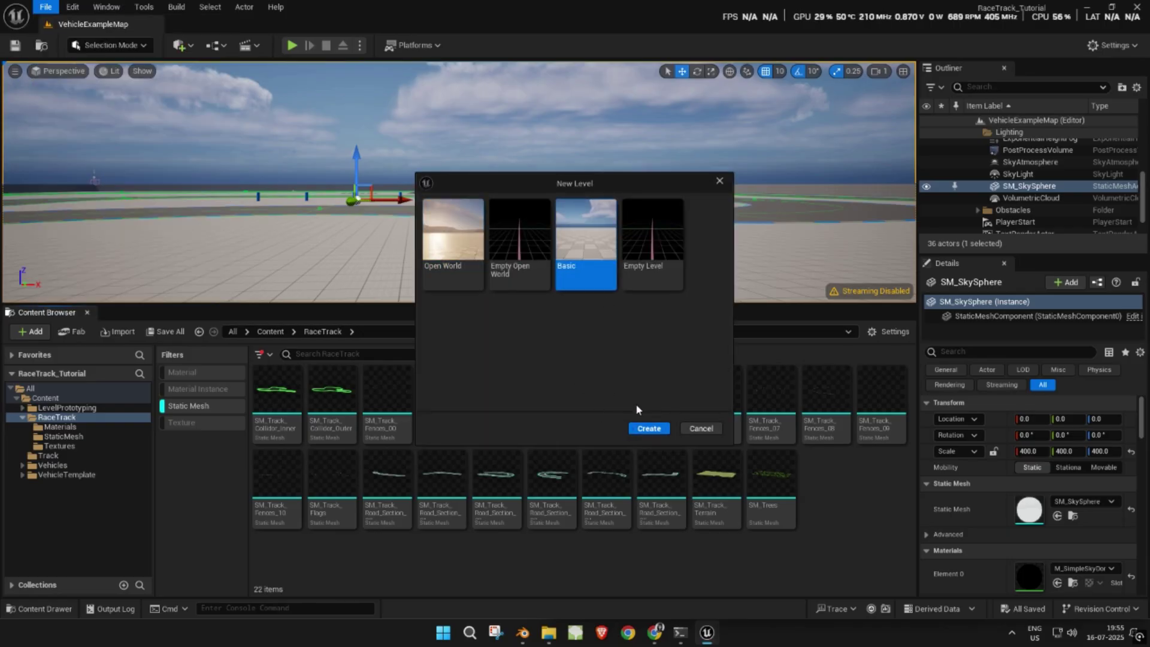
pyautogui.click(648, 428)
# Enlarge the viewport and delete the Floor from the new level
pyautogui.moveTo(527, 304); pyautogui.dragTo(527, 415)
pyautogui.moveTo(637, 265)
pyautogui.mouseDown(button='right')
pyautogui.moveTo(593, 251)
pyautogui.moveTo(688, 288)
pyautogui.moveTo(637, 265)
pyautogui.mouseUp(button='right')
pyautogui.press('s')
pyautogui.click(588, 295)
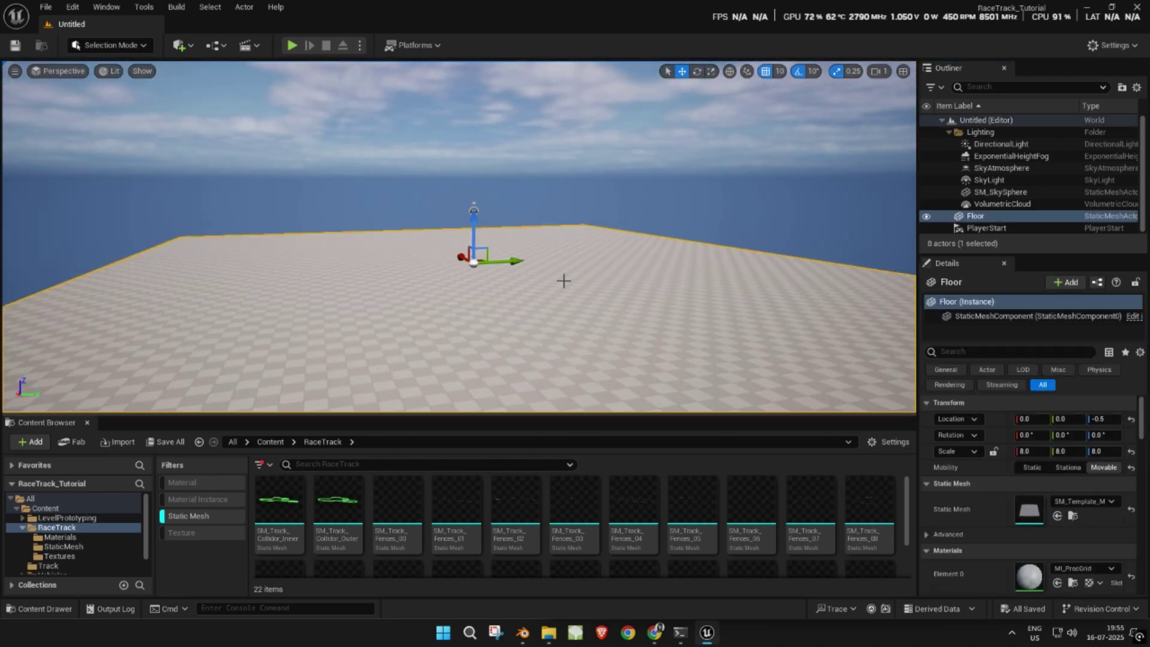
pyautogui.press('Delete')
# Save the level as RaceTrack in a new Levels folder inside the RaceTrack content folder
pyautogui.hotkey('ctrl', 's')
pyautogui.doubleClick(492, 184)
pyautogui.rightClick(614, 200)
pyautogui.click(633, 218)
pyautogui.write('Levels')
pyautogui.press('Return')
pyautogui.press('Return')
pyautogui.click(414, 501)
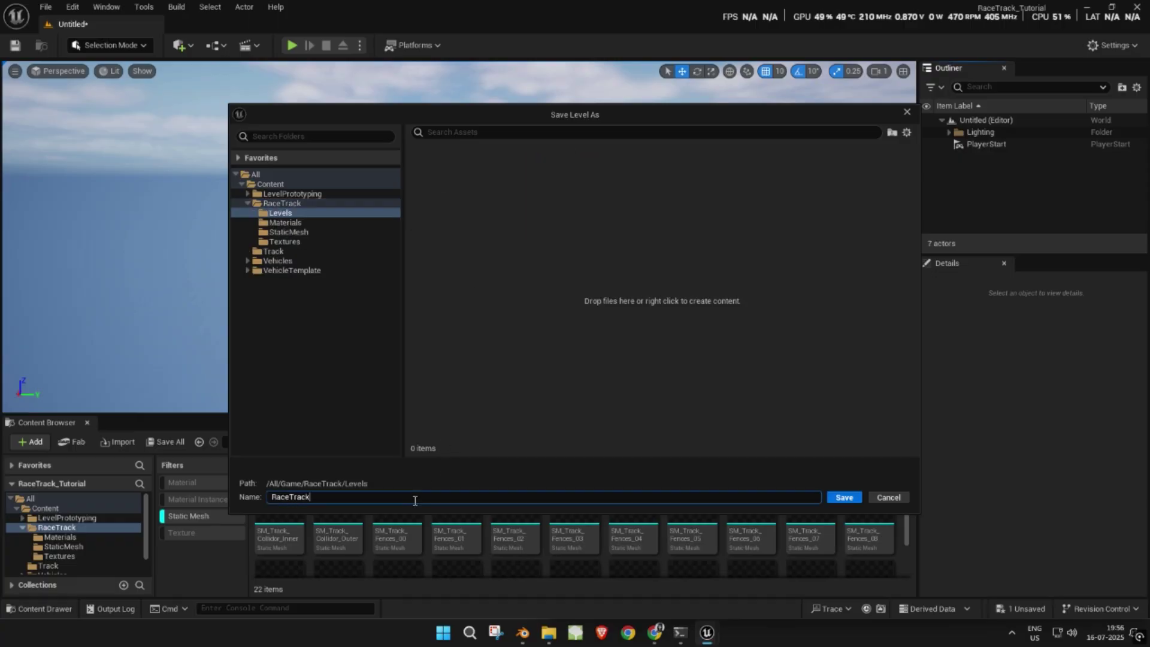
pyautogui.write('RaceTrack')
pyautogui.press('Return')
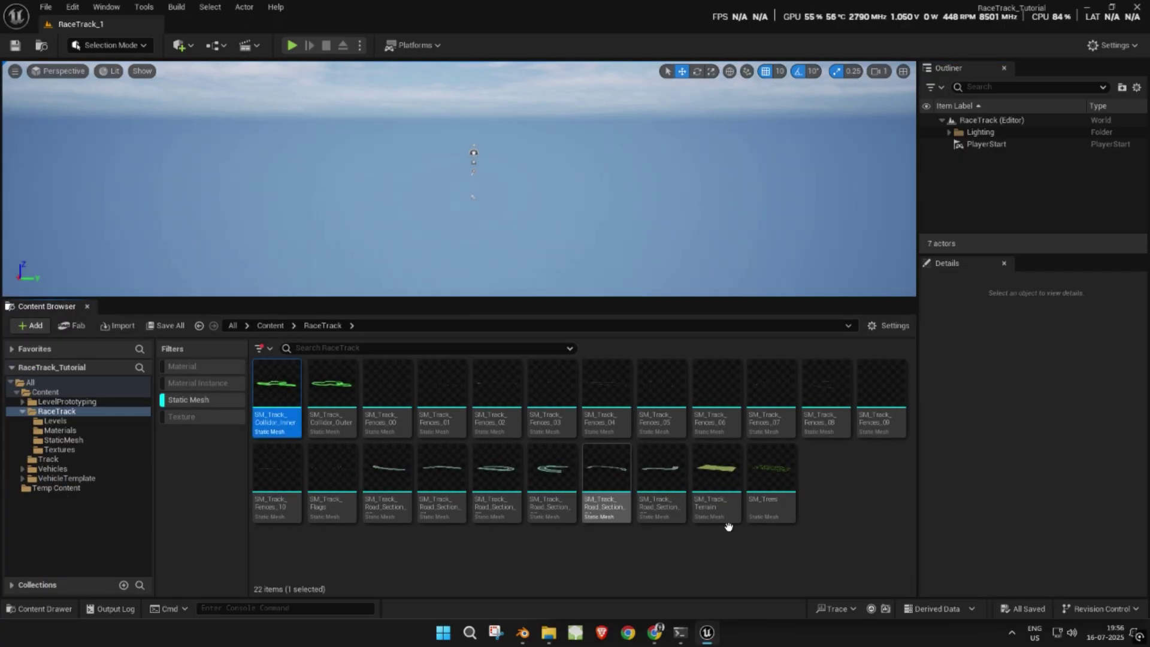
# Place all static meshes from the RaceTrack folder in the level and set their location to 0, 0, 0
pyautogui.hotkey('ctrl', 'a')
pyautogui.moveTo(771, 479); pyautogui.dragTo(444, 200)
pyautogui.click(1025, 366)
pyautogui.write('0')
pyautogui.press('Tab')
pyautogui.write('0')
pyautogui.press('Tab')
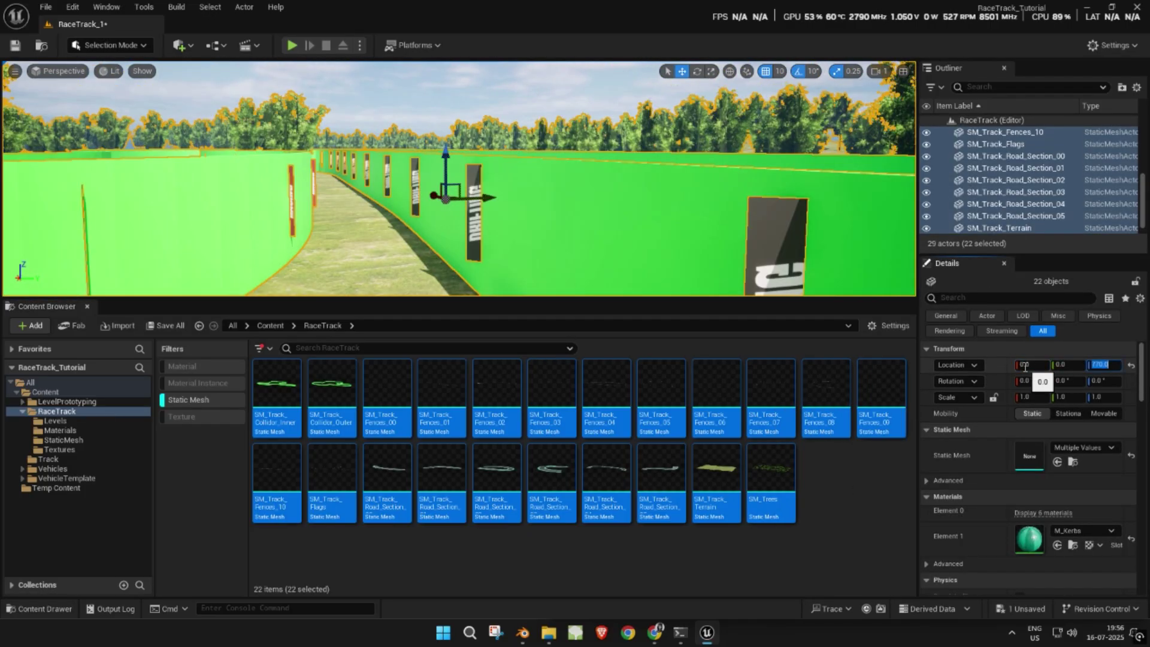
pyautogui.write('0')
pyautogui.press('Return')
# Examine the placed track and collider walls from road level, trying another view mode and returning to Lit
pyautogui.click(467, 123)
pyautogui.moveTo(467, 123); pyautogui.dragTo(632, 165, button='right')
pyautogui.click(839, 485)
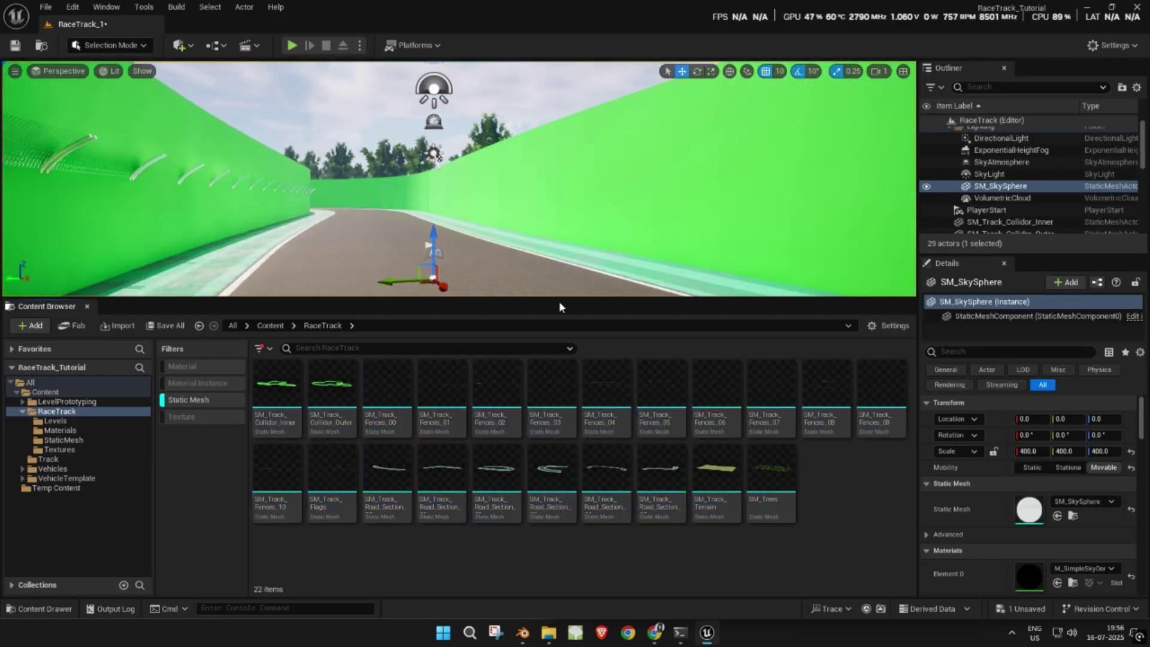
pyautogui.moveTo(562, 299); pyautogui.dragTo(562, 461)
pyautogui.moveTo(549, 117); pyautogui.dragTo(605, 159, button='right')
pyautogui.moveTo(495, 461); pyautogui.dragTo(496, 342)
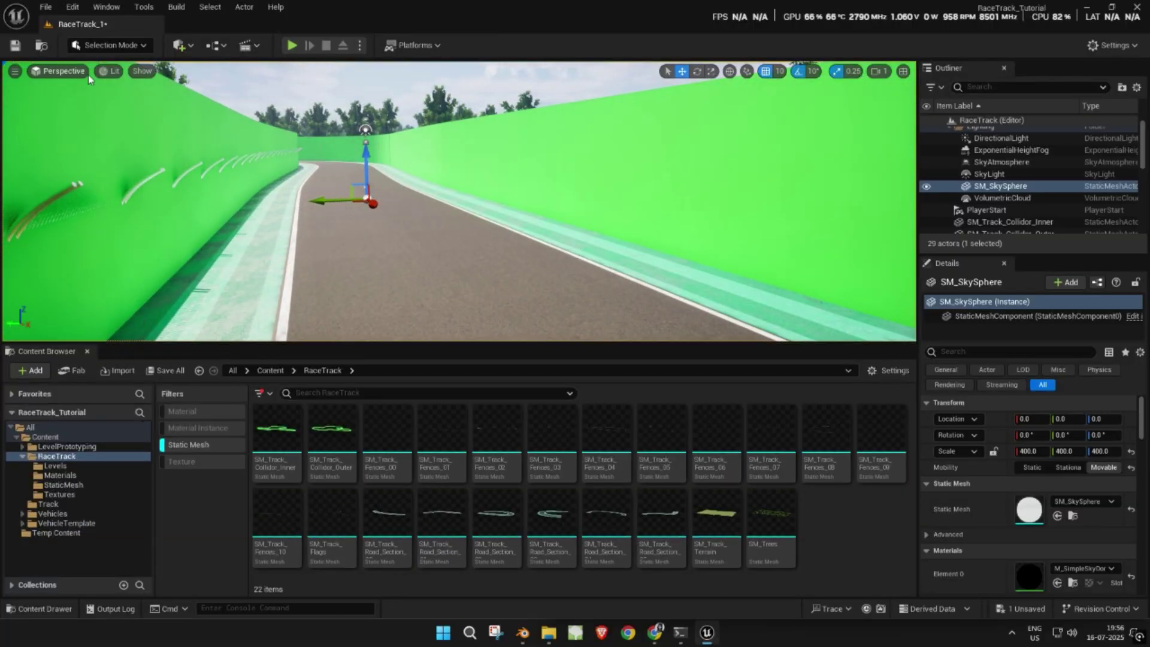
pyautogui.click(88, 75)
pyautogui.click(109, 70)
pyautogui.click(149, 220)
pyautogui.moveTo(459, 201); pyautogui.dragTo(335, 204, button='right')
pyautogui.click(119, 72)
pyautogui.click(138, 118)
# Open the inner collider wall's M_Collidor material and set its blend mode to Translucent with an opacity of 0.1
pyautogui.moveTo(486, 172)
pyautogui.mouseDown(button='right')
pyautogui.moveTo(503, 144)
pyautogui.moveTo(485, 172)
pyautogui.mouseUp(button='right')
pyautogui.click(485, 172)
pyautogui.doubleClick(1028, 576)
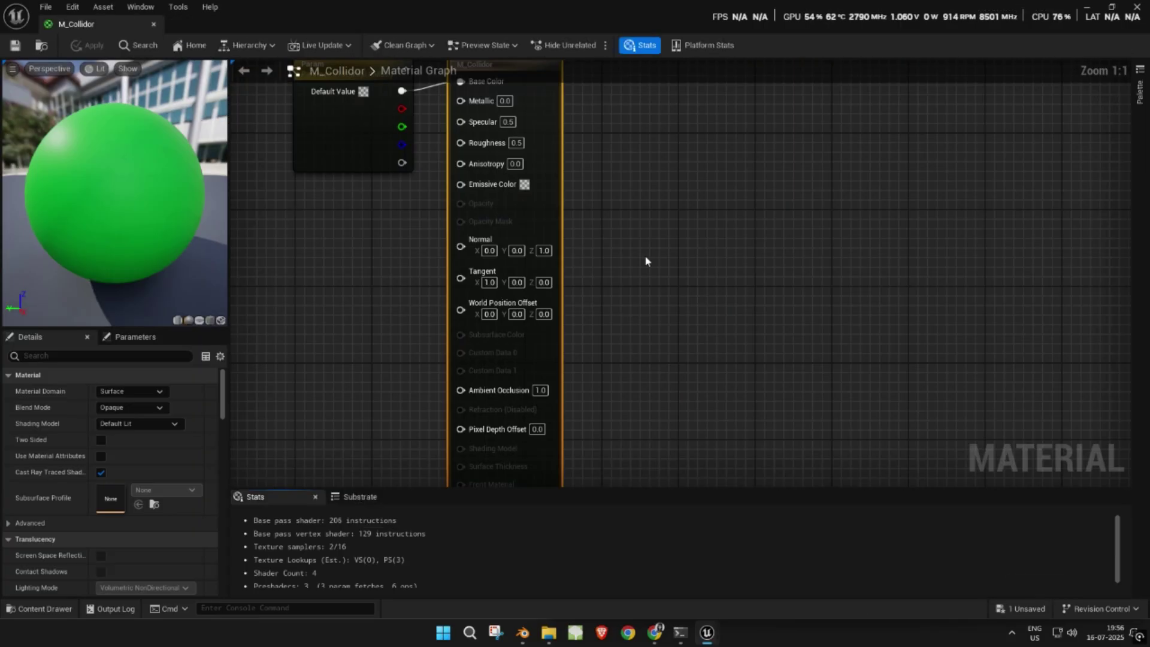
pyautogui.moveTo(509, 262); pyautogui.dragTo(663, 262)
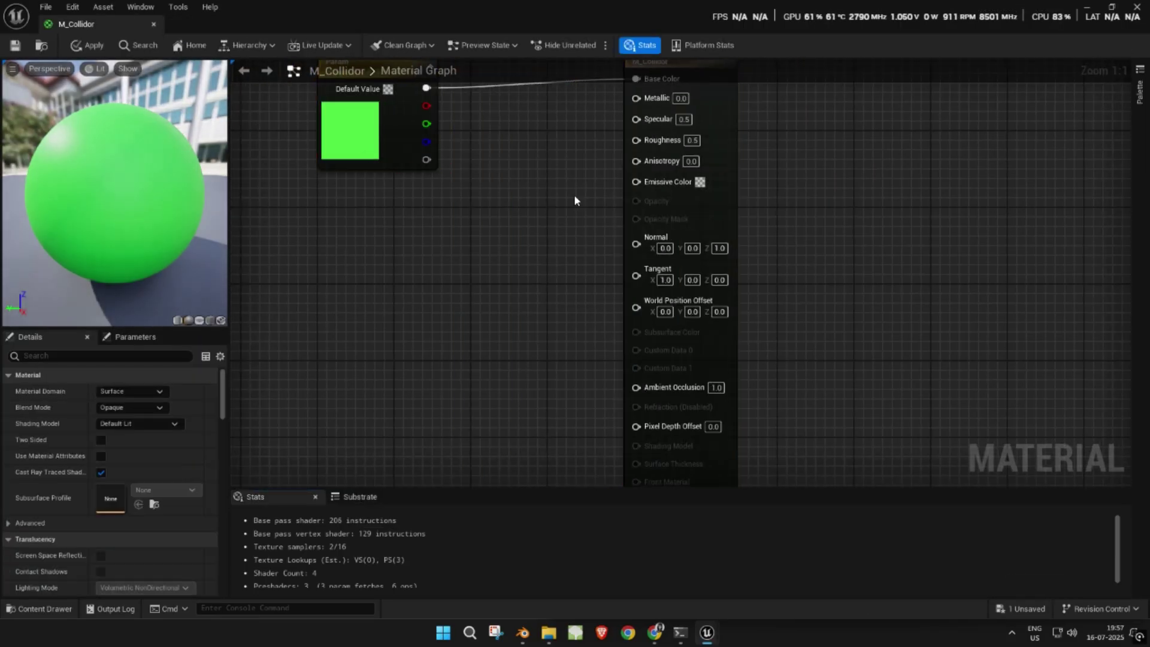
pyautogui.click(158, 408)
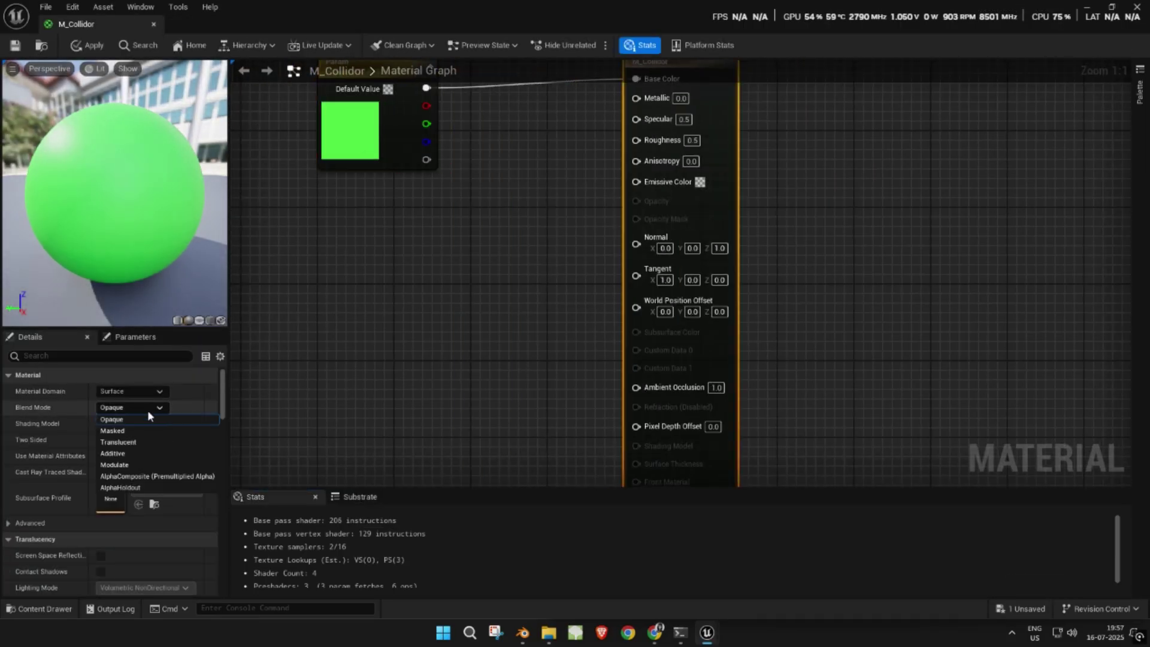
pyautogui.click(137, 443)
pyautogui.click(727, 209)
pyautogui.moveTo(416, 155); pyautogui.dragTo(541, 203)
pyautogui.moveTo(84, 201); pyautogui.dragTo(219, 167)
pyautogui.moveTo(515, 206); pyautogui.dragTo(467, 197)
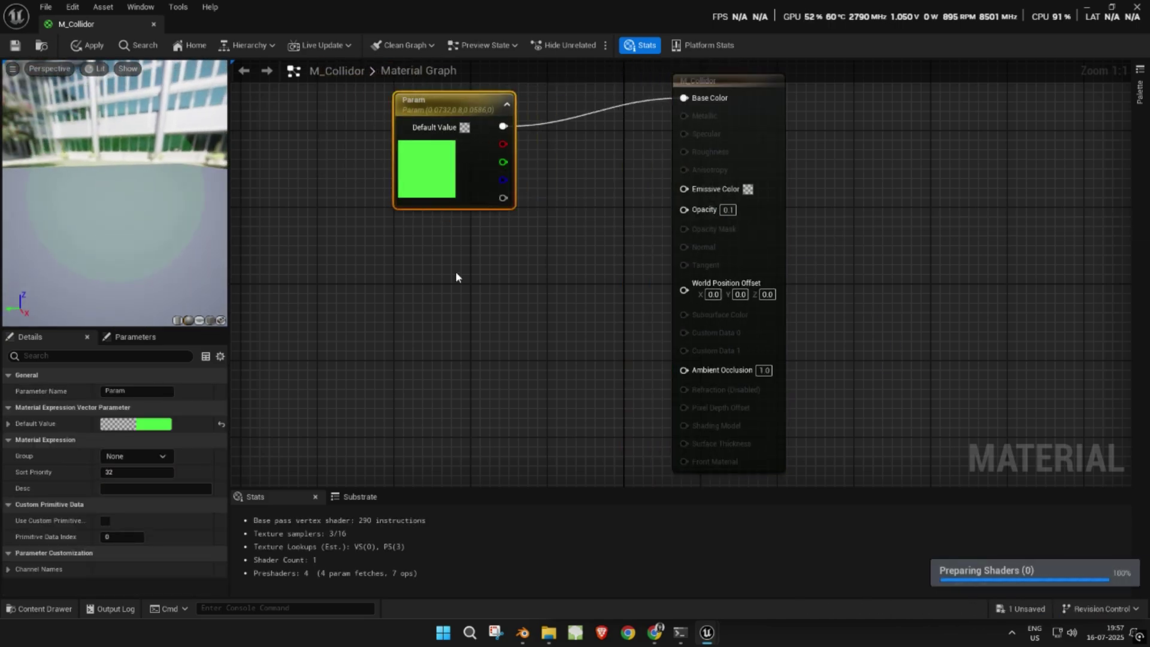
# Add a scalar parameter named Opacity to M_Collidor and connect it to the material's Opacity input
pyautogui.click(455, 277)
pyautogui.rightClick(476, 264)
pyautogui.click(514, 296)
pyautogui.write('Opa')
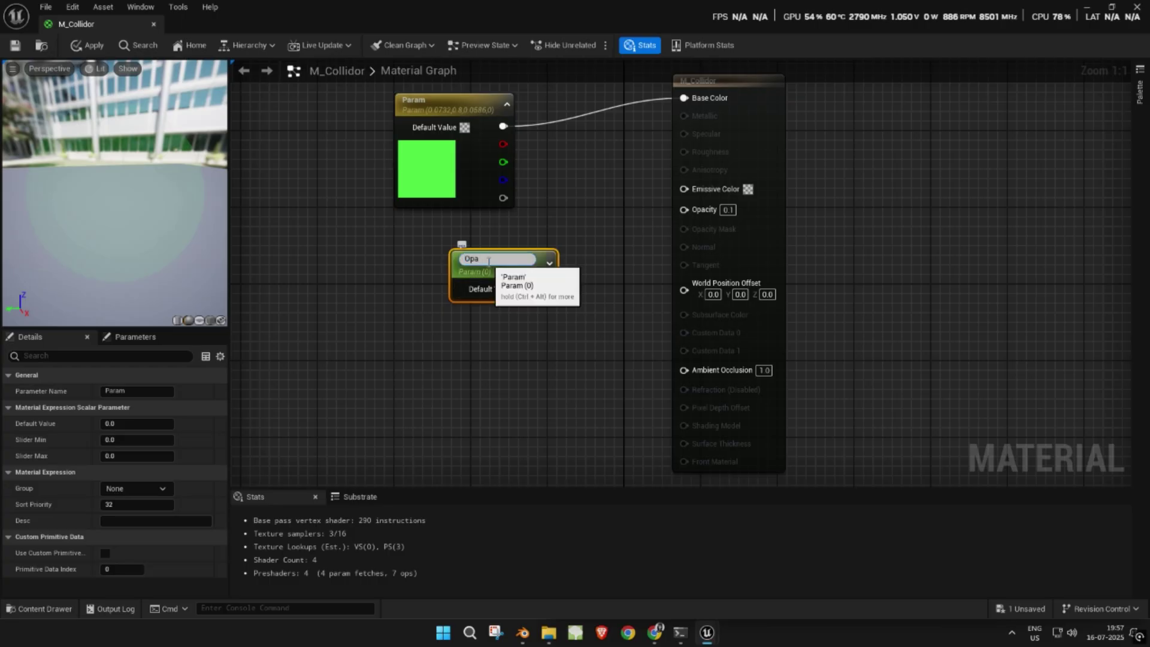
pyautogui.write('city')
pyautogui.press('Return')
pyautogui.moveTo(546, 284); pyautogui.dragTo(695, 214)
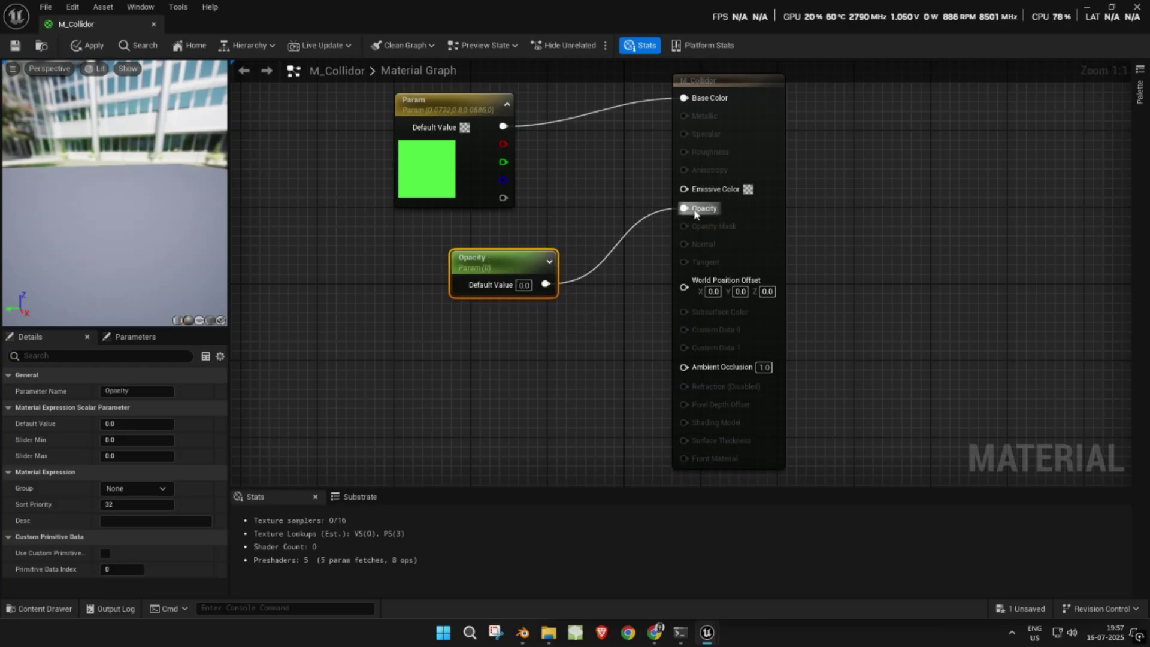
# Set the Opacity parameter's default value to 0.5, place its node under the color parameter, then save and close M_Collidor
pyautogui.write('0.5')
pyautogui.press('Return')
pyautogui.moveTo(493, 264); pyautogui.dragTo(447, 241)
pyautogui.click(19, 51)
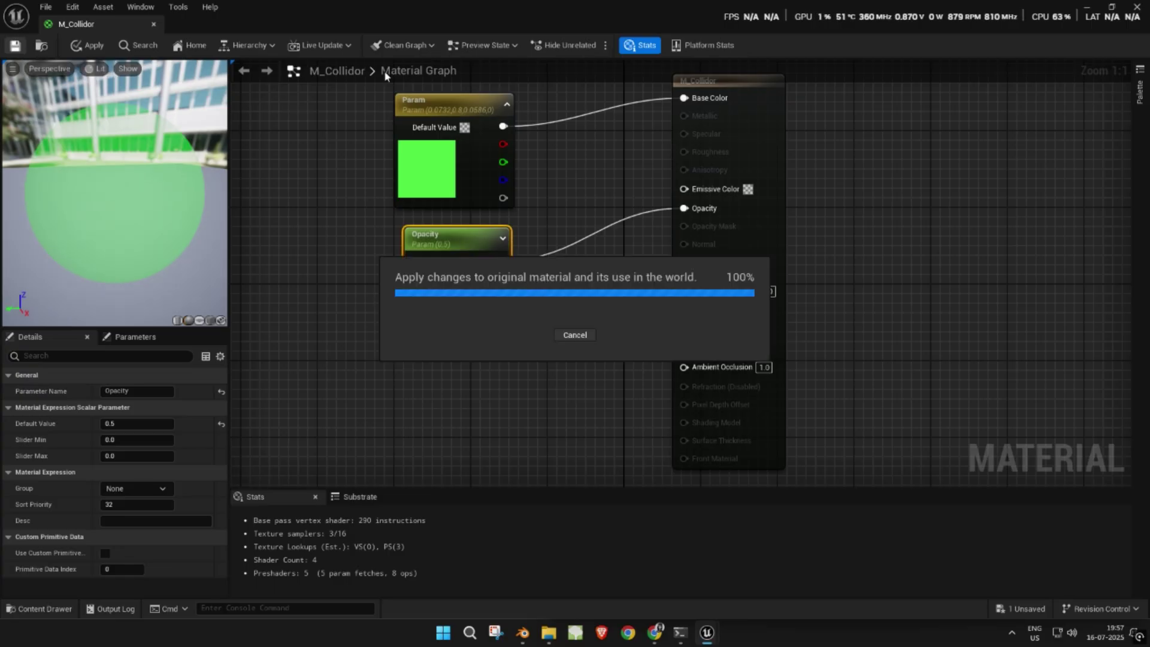
pyautogui.click(1136, 7)
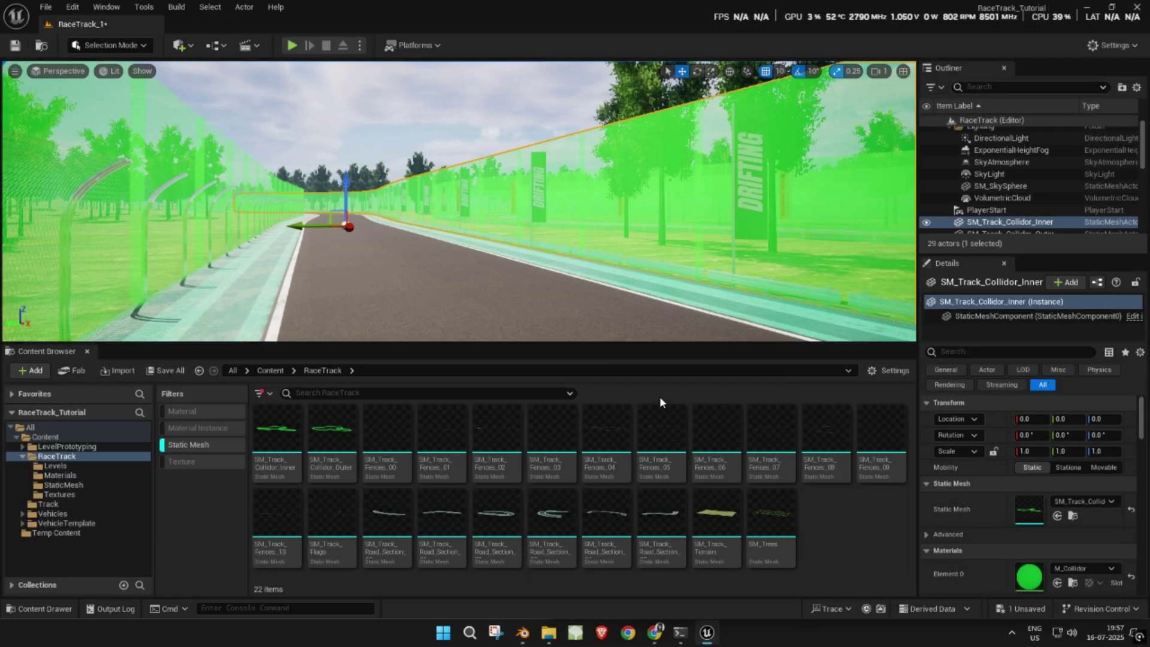
# Filter the RaceTrack content to materials and create a material instance of M_Collidor
pyautogui.click(188, 444)
pyautogui.click(189, 413)
pyautogui.click(277, 430)
pyautogui.rightClick(279, 419)
pyautogui.click(347, 164)
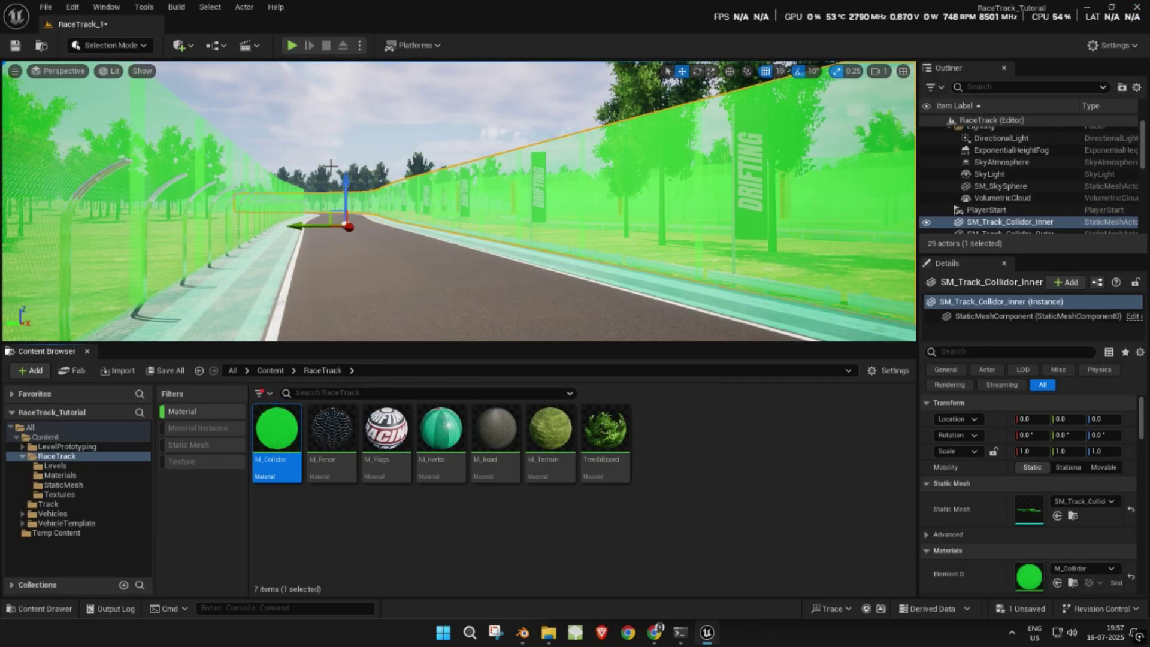
pyautogui.click(340, 450)
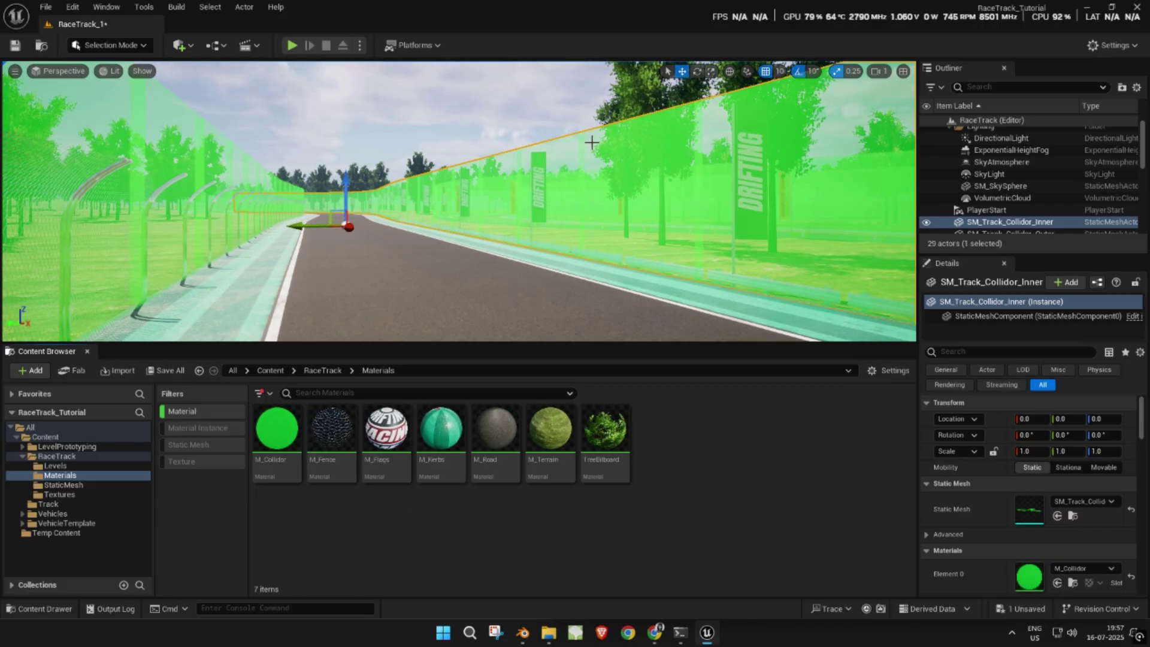
# Assign M_Collidor_Inst to Element 0 of both the inner and outer track collider meshes
pyautogui.moveTo(277, 429); pyautogui.dragTo(1002, 574)
pyautogui.click(189, 411)
pyautogui.click(332, 430)
pyautogui.moveTo(338, 458); pyautogui.dragTo(1045, 562)
pyautogui.click(176, 186)
pyautogui.moveTo(335, 450); pyautogui.dragTo(1036, 581)
# Open M_Collidor_Inst in a small window and enable the override of its Opacity parameter
pyautogui.doubleClick(1032, 580)
pyautogui.doubleClick(579, 33)
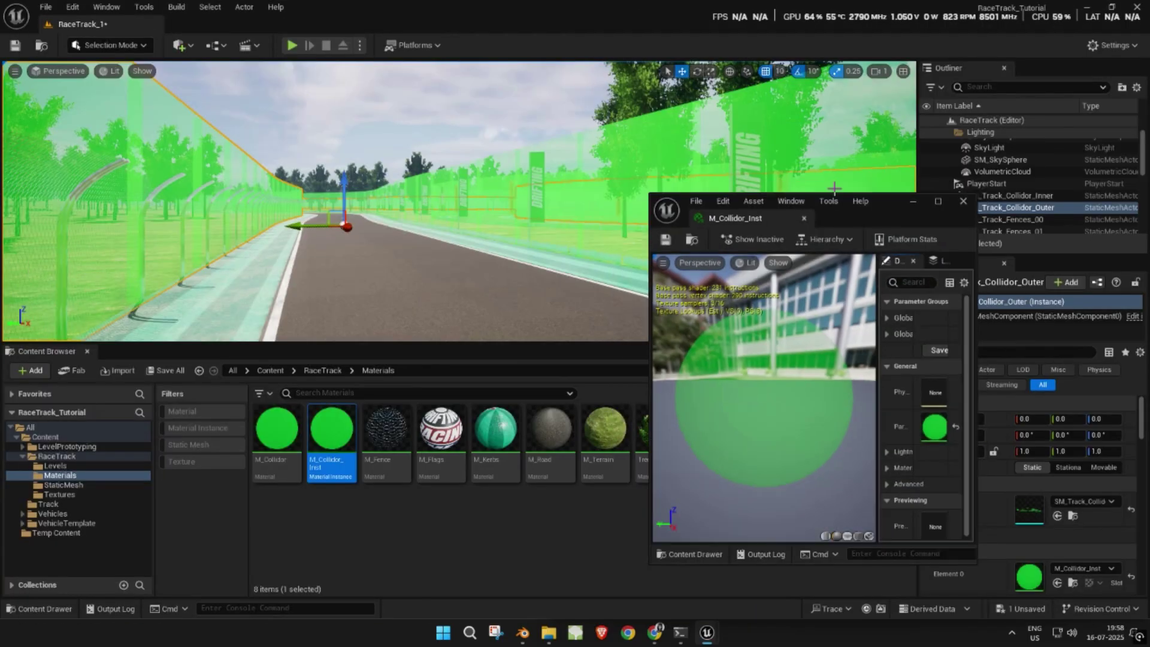
pyautogui.moveTo(877, 293); pyautogui.dragTo(727, 293)
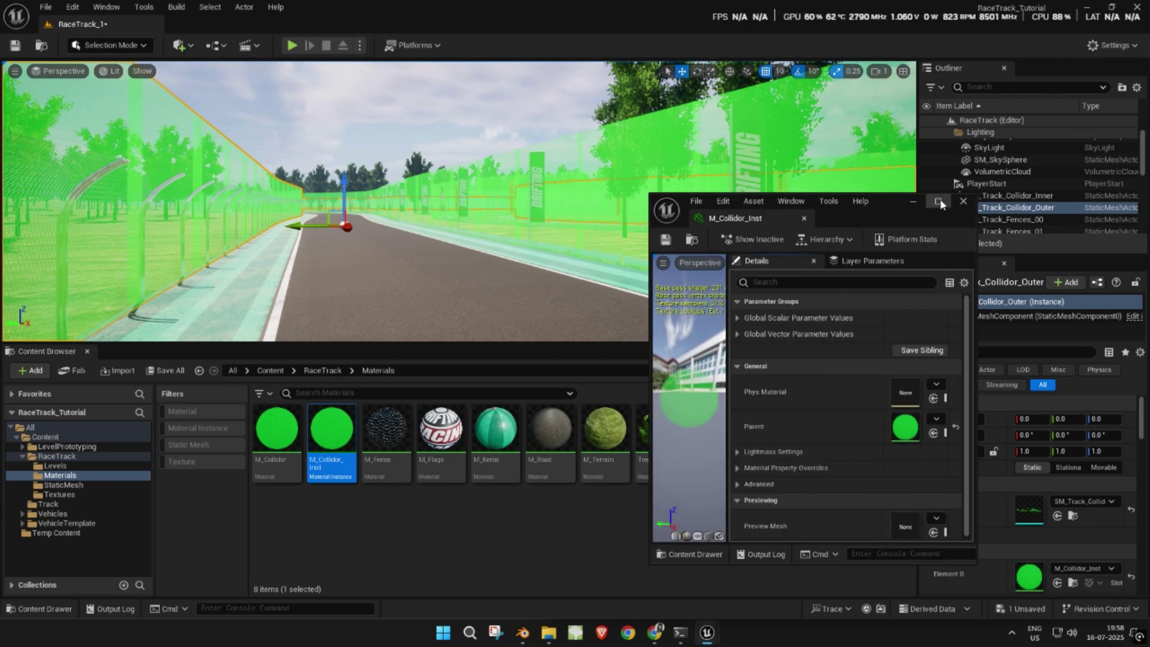
pyautogui.click(939, 201)
pyautogui.click(275, 124)
pyautogui.click(299, 138)
pyautogui.doubleClick(401, 17)
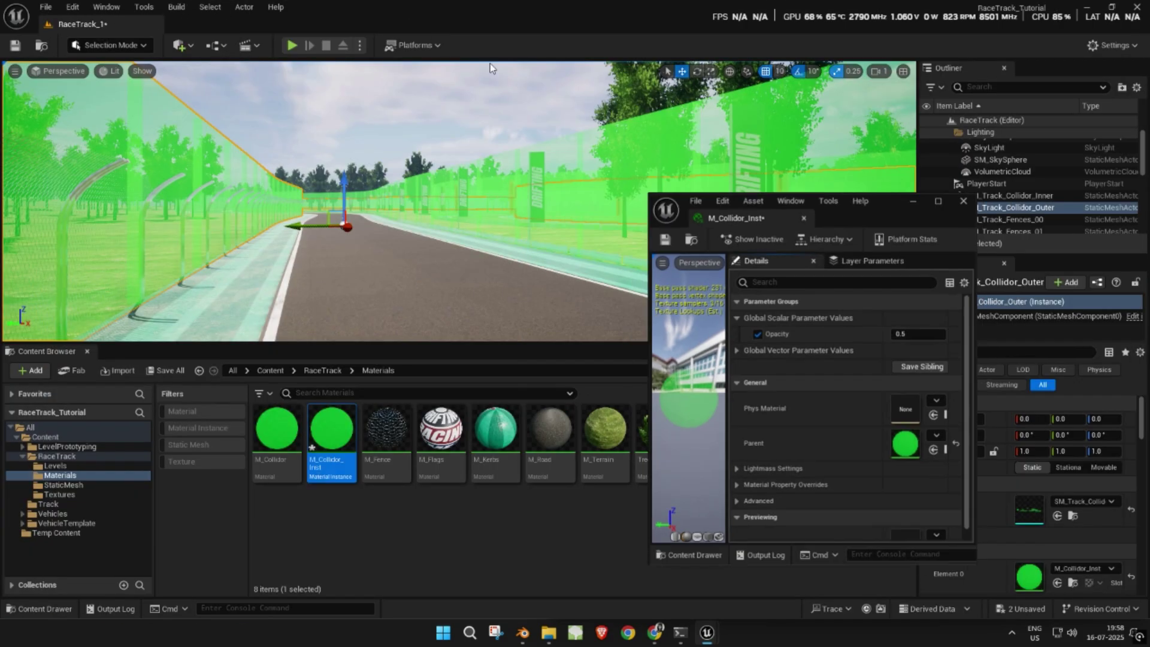
# Set the instance's Opacity to 0, save and close it, and check the track without visible walls
pyautogui.moveTo(917, 334); pyautogui.dragTo(862, 334)
pyautogui.click(915, 335)
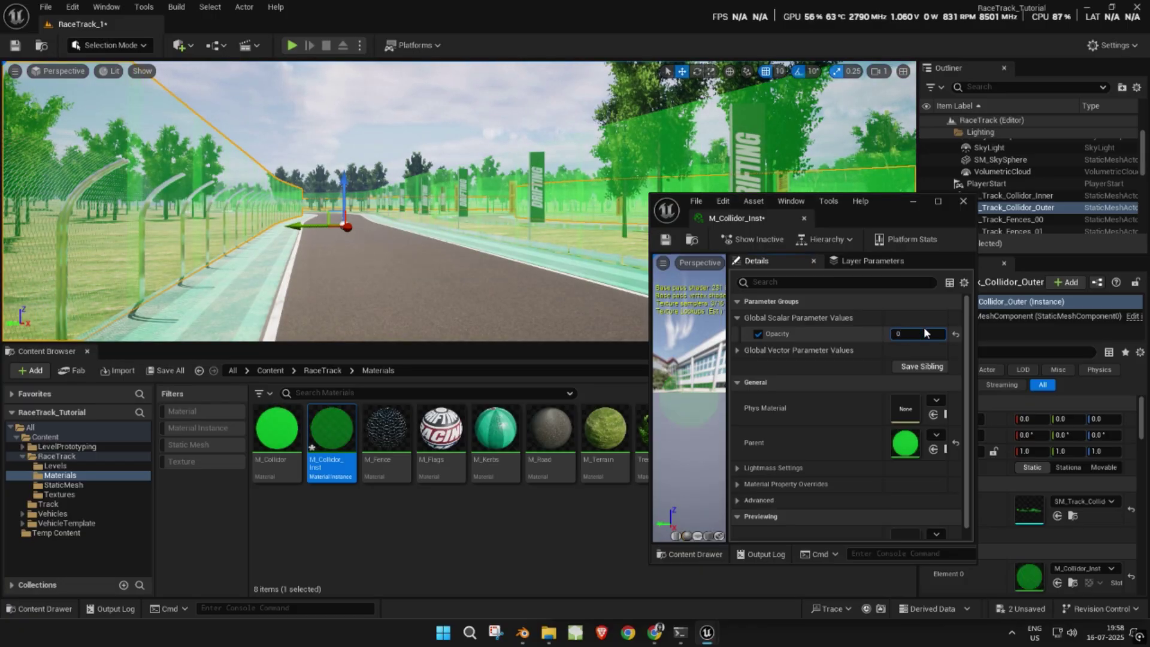
pyautogui.write('0')
pyautogui.press('Return')
pyautogui.click(666, 239)
pyautogui.click(963, 202)
pyautogui.click(556, 116)
pyautogui.moveTo(557, 116)
pyautogui.mouseDown(button='right')
pyautogui.moveTo(635, 126)
pyautogui.moveTo(566, 121)
pyautogui.mouseUp(button='right')
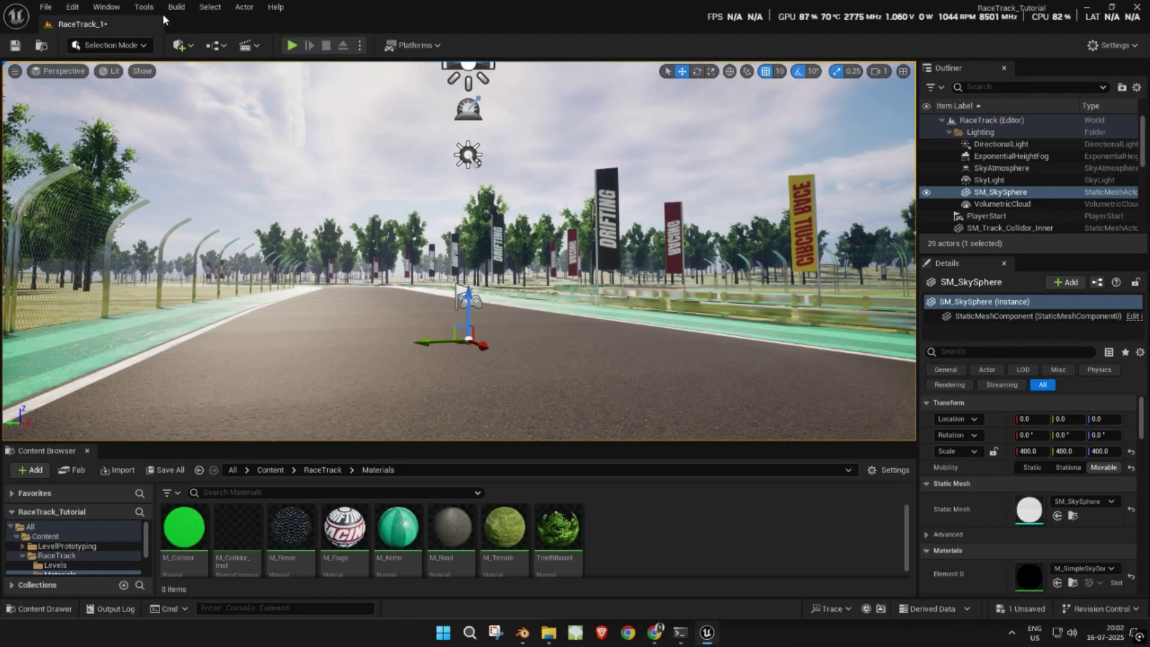
# Open World Settings, set the GameMode Override to VehicleAdvGameMode and save the level
pyautogui.click(107, 7)
pyautogui.write('wor')
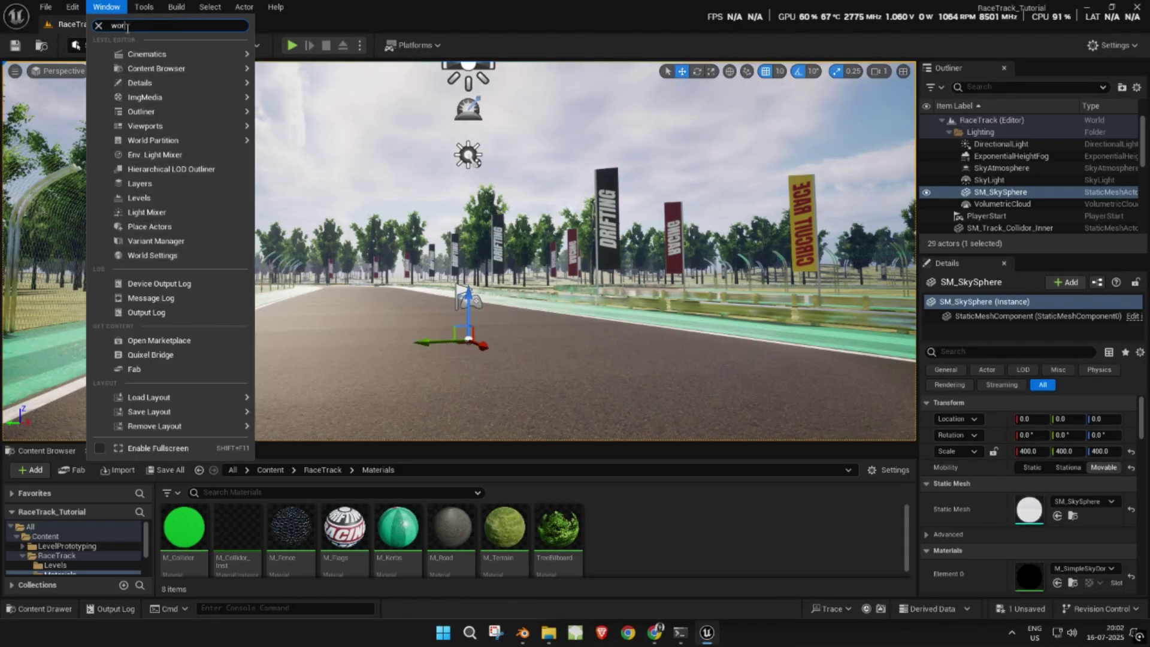
pyautogui.write('ld')
pyautogui.click(150, 55)
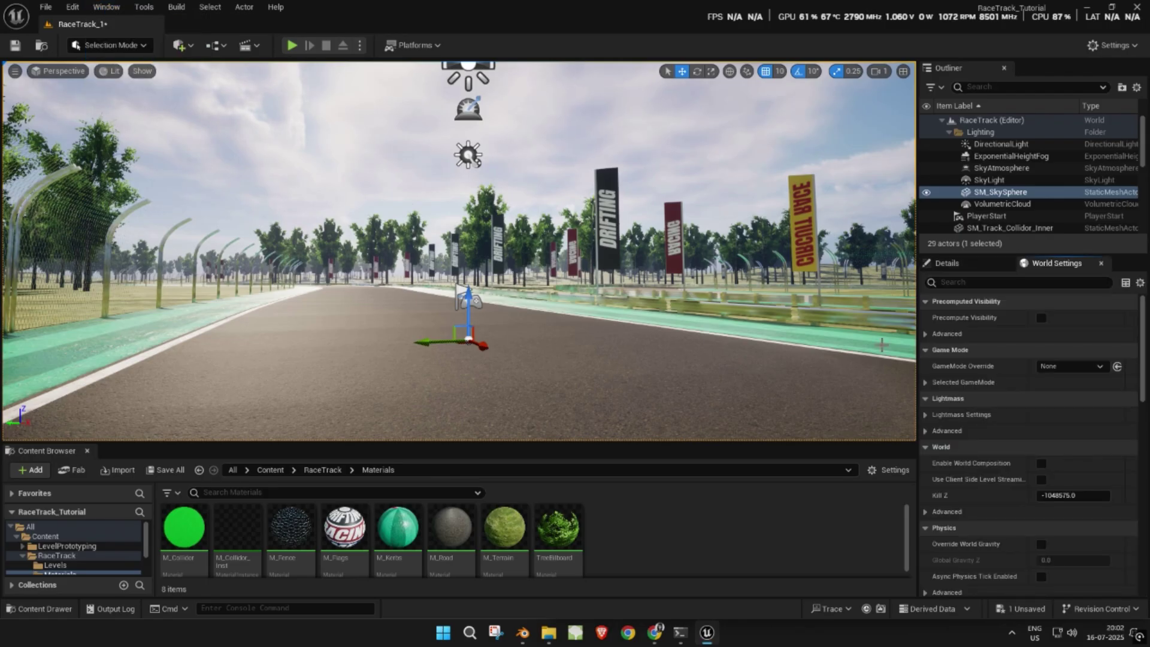
pyautogui.click(1078, 366)
pyautogui.click(1054, 471)
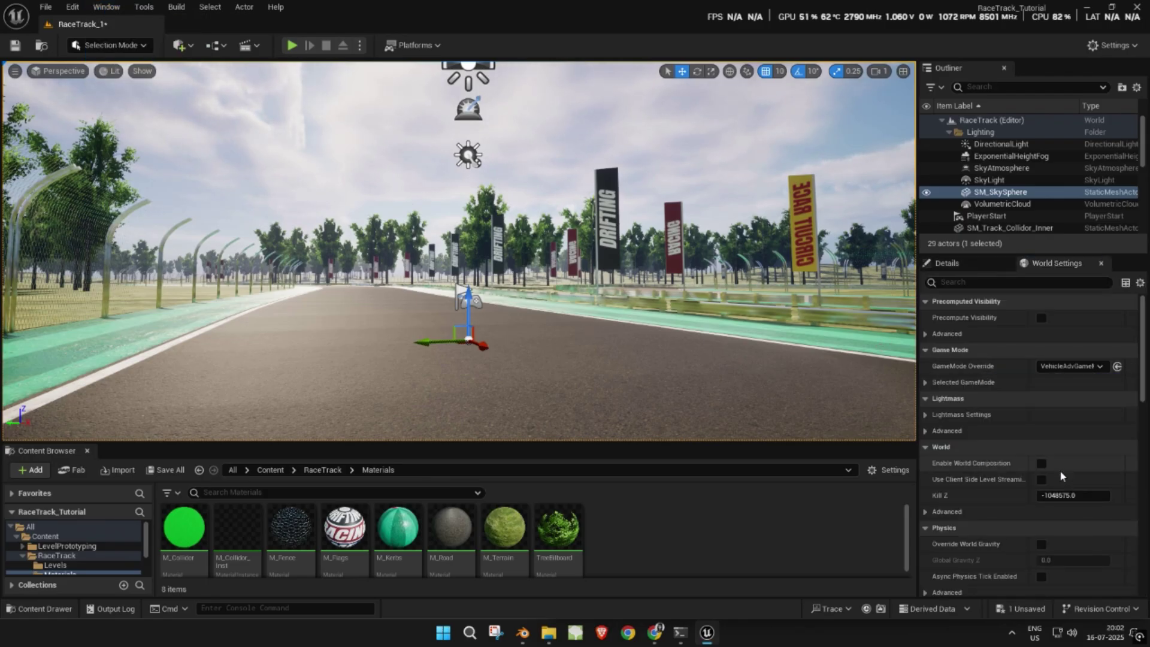
pyautogui.click(24, 40)
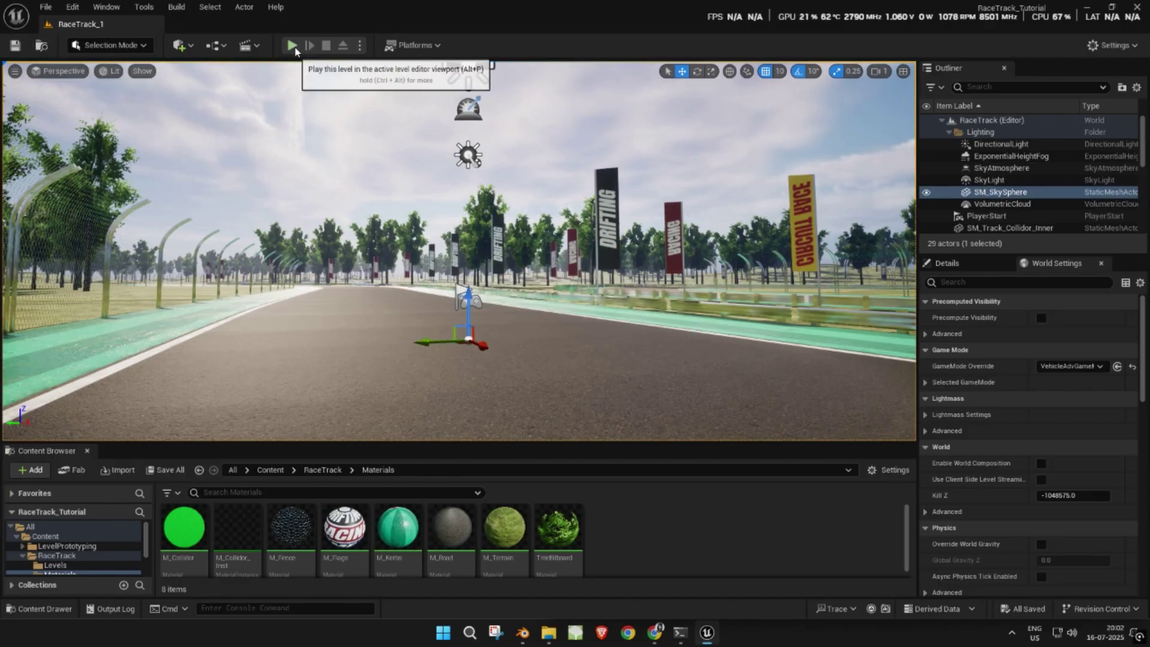
pyautogui.click(270, 470)
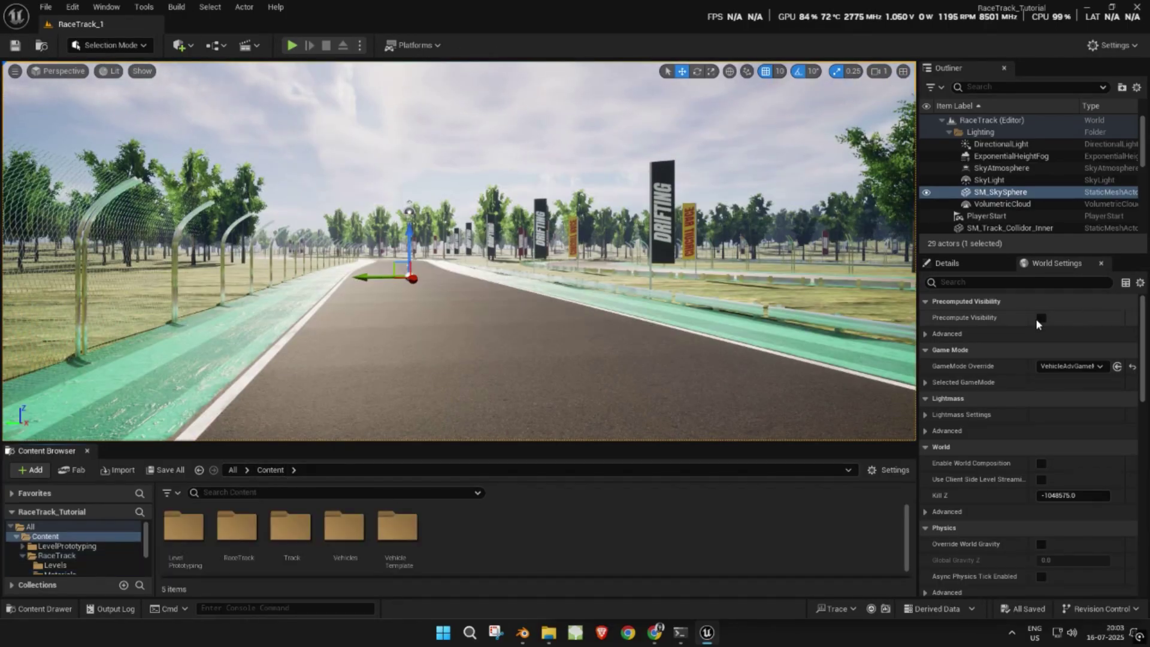
# Play the level in full screen and drive the car forward along the track
pyautogui.press('F11')
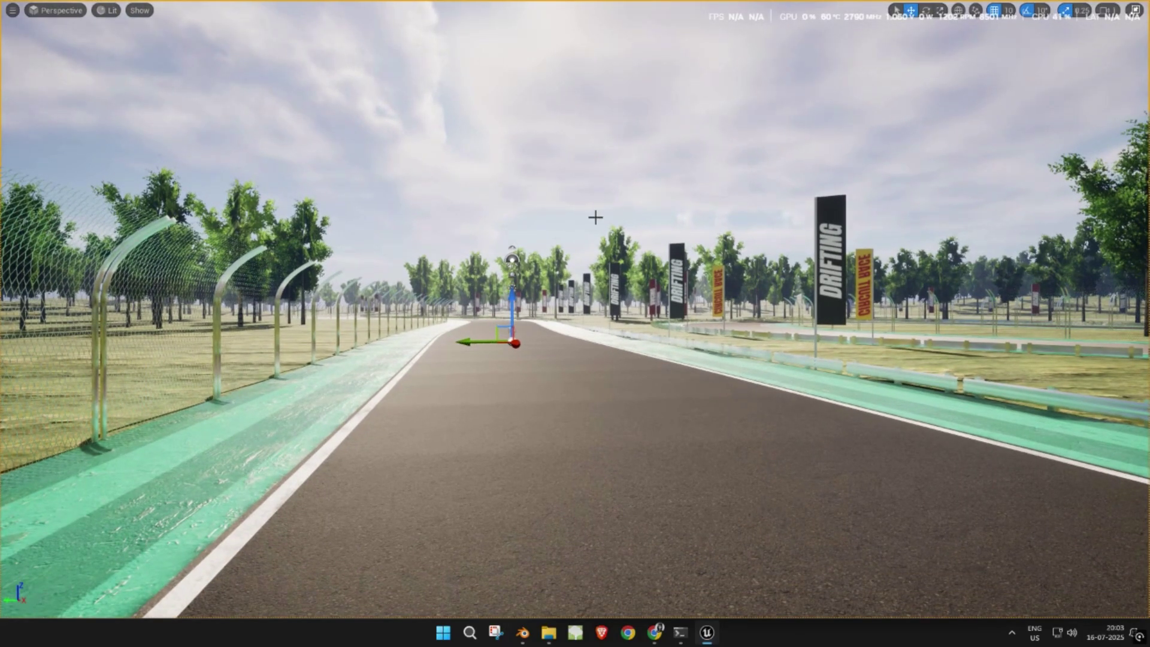
pyautogui.hotkey('alt', 'p')
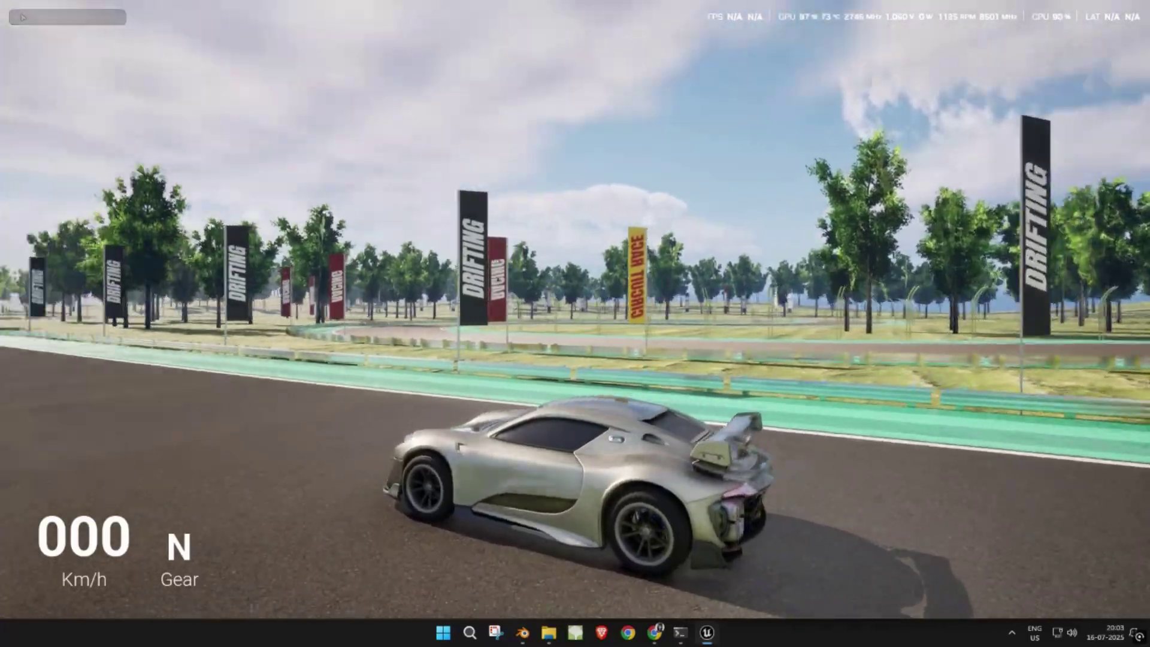
pyautogui.press('w')
pyautogui.press('w')
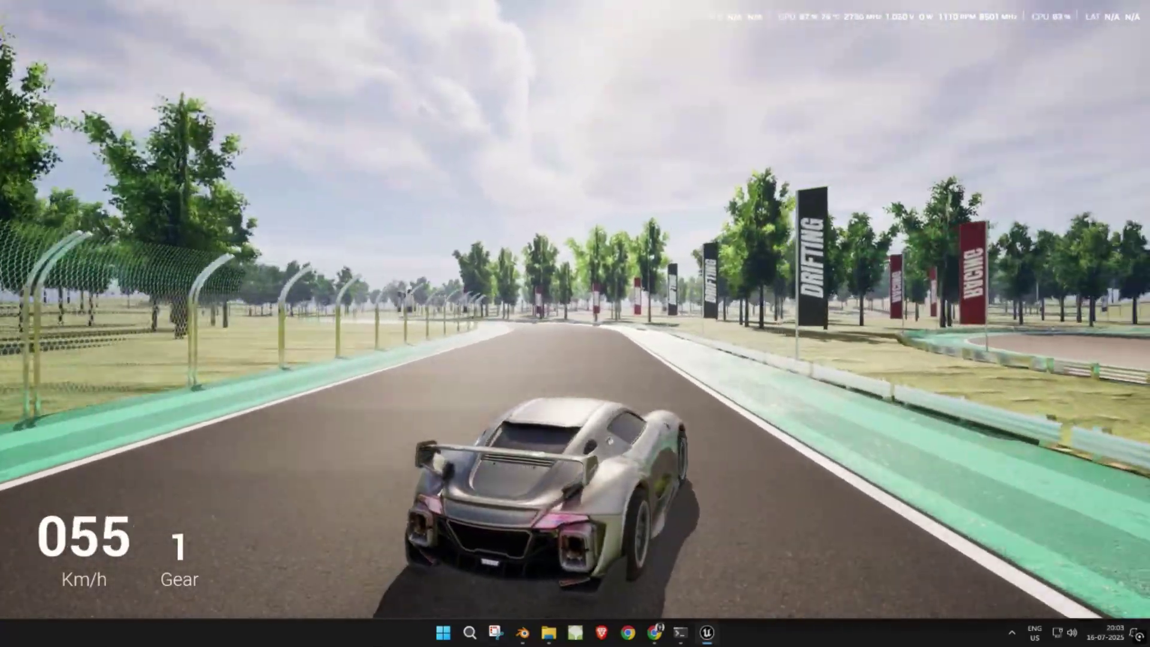
pyautogui.press('w')
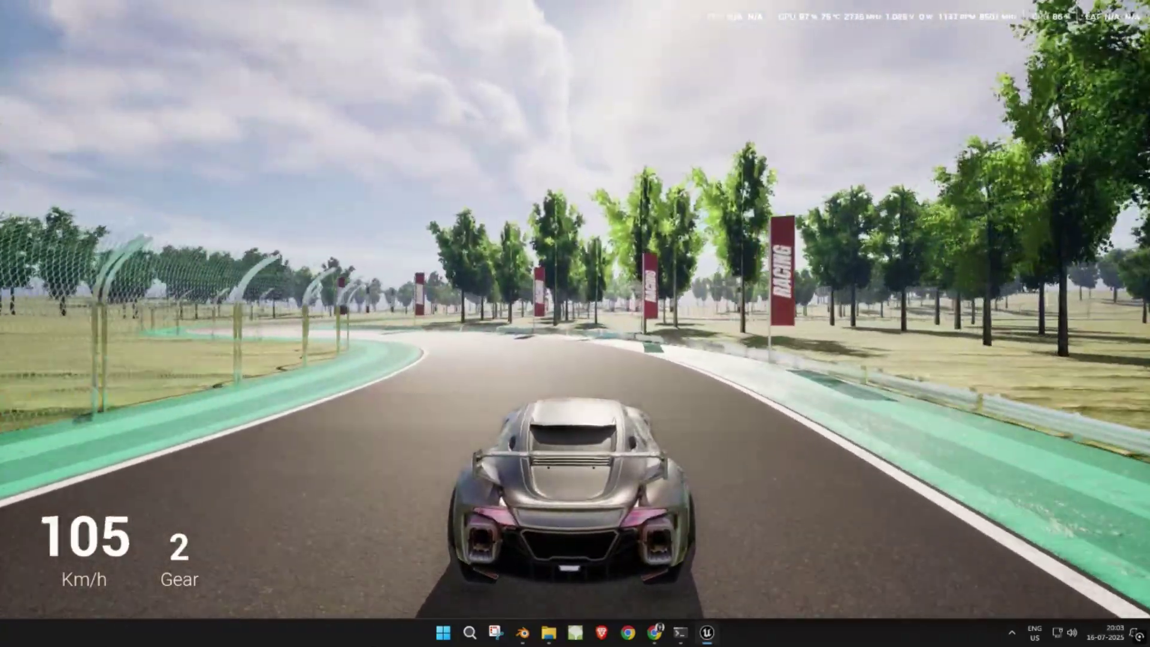